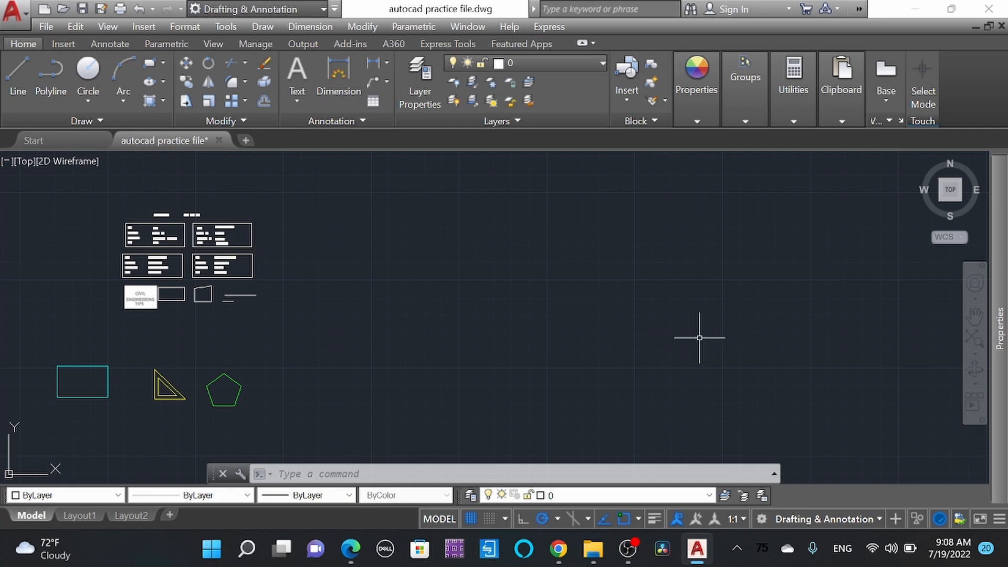
Step: Draw a rectangle in an empty area of the drawing, away from the existing tables and shapes
{"action": "middle_click_drag", "start_coordinate": [540, 331], "coordinate": [232, 281]}
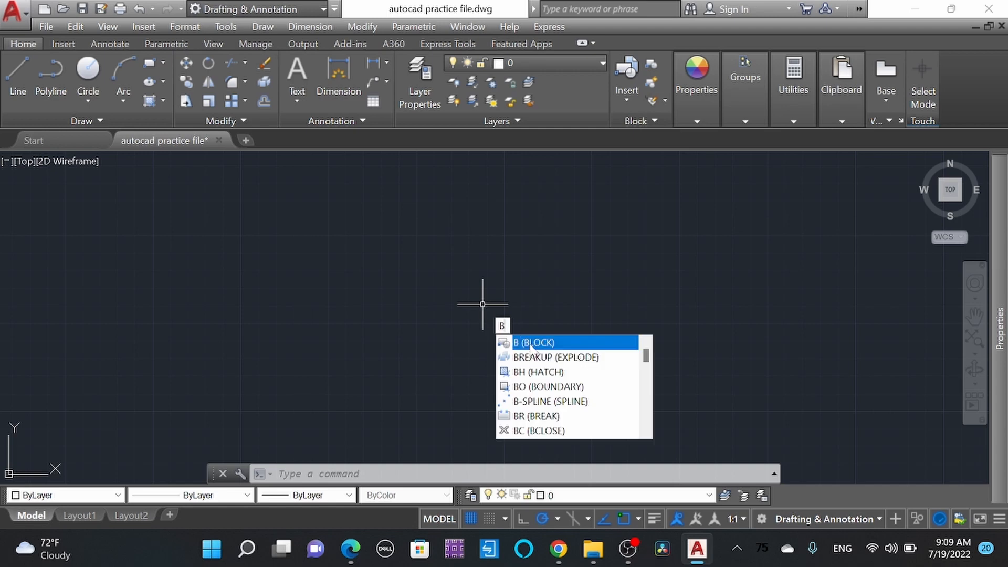
{"action": "key", "text": "Escape"}
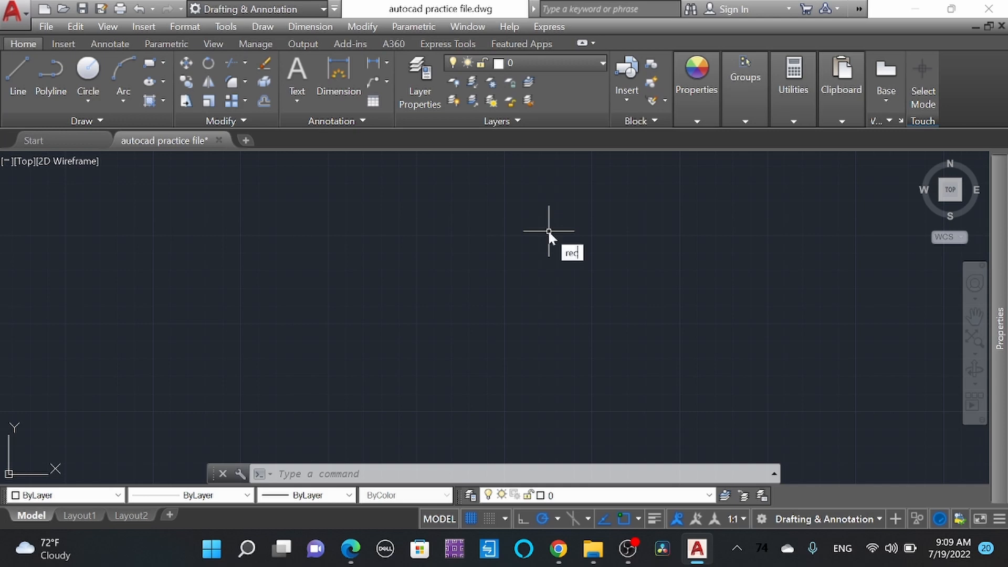
{"action": "key", "text": "Return"}
{"action": "left_click", "coordinate": [350, 229]}
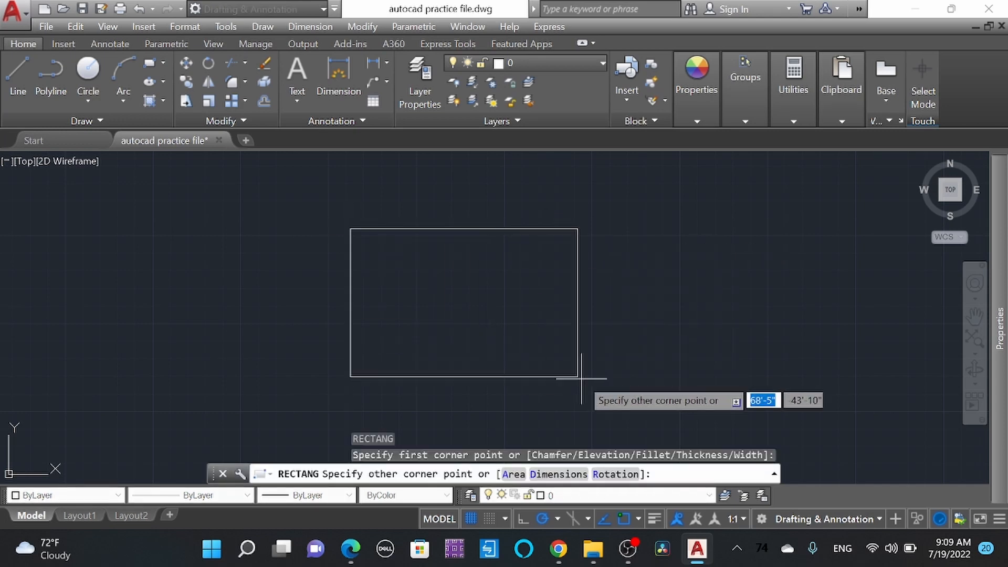
{"action": "left_click", "coordinate": [678, 406]}
Step: Draw a right triangle from lines inside the rectangle, with a vertical leg about 32 ft long
{"action": "scroll", "coordinate": [495, 218], "scroll_direction": "down", "scroll_amount": 2}
{"action": "scroll", "coordinate": [510, 273], "scroll_direction": "up", "scroll_amount": 2}
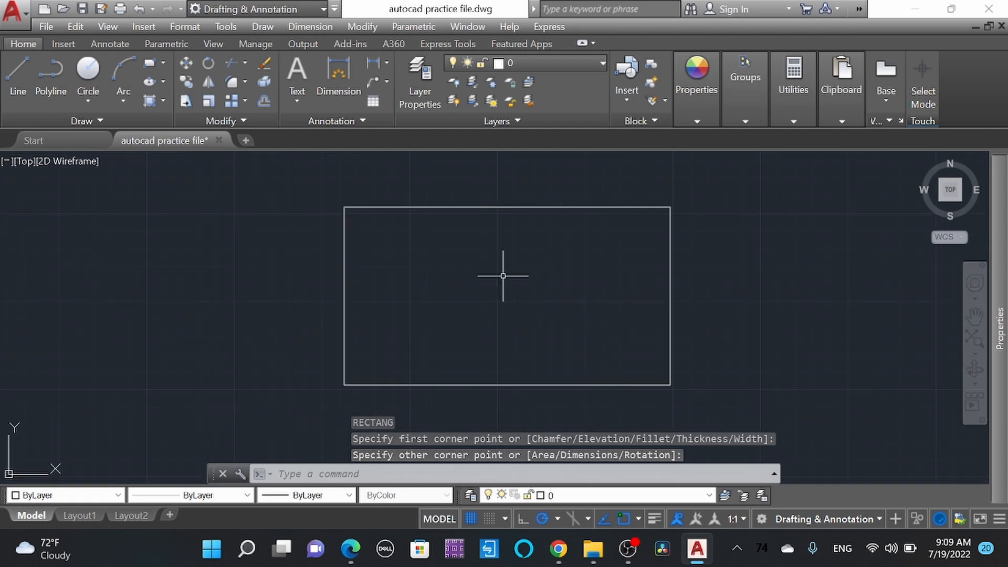
{"action": "type", "text": "l"}
{"action": "key", "text": "Return"}
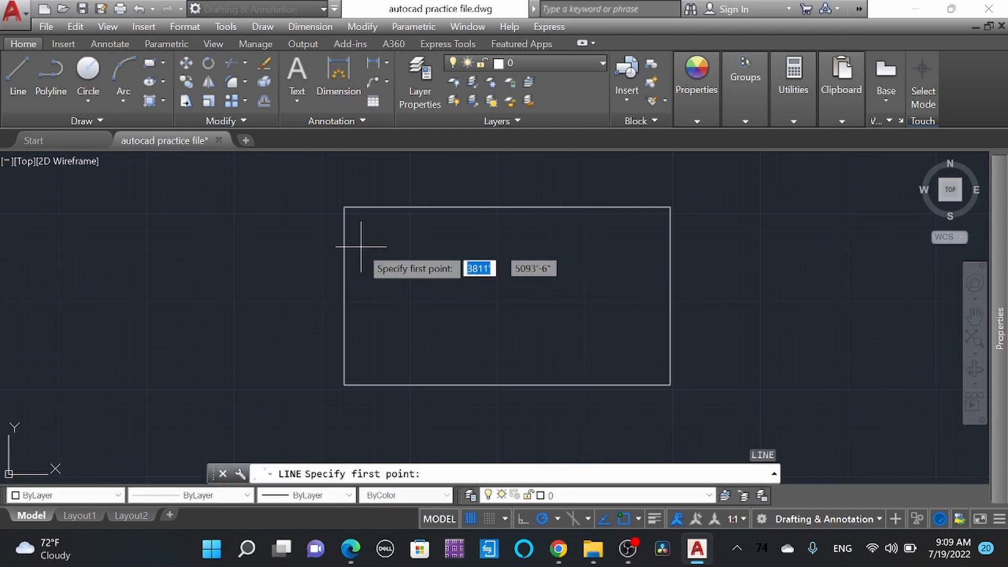
{"action": "left_click", "coordinate": [413, 240]}
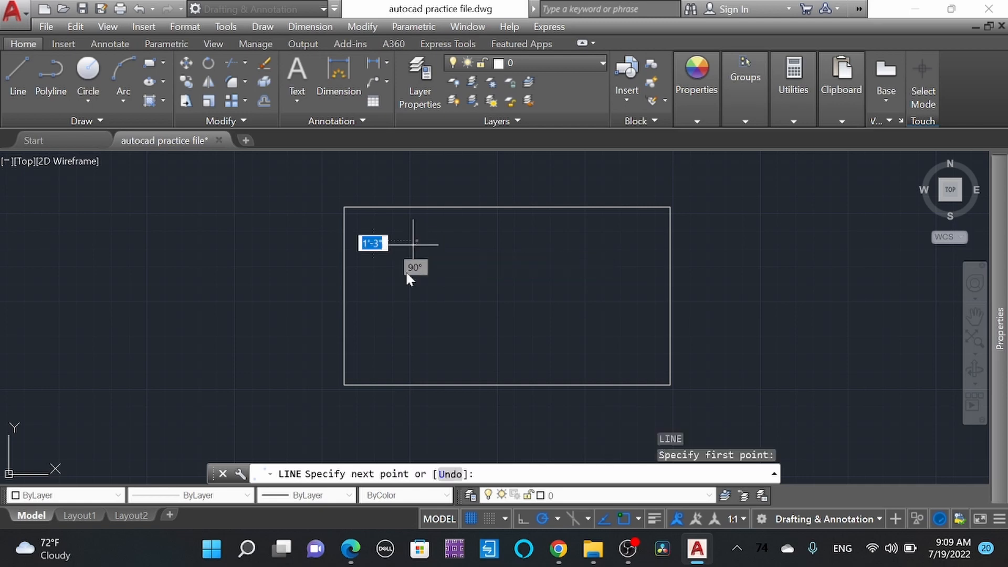
{"action": "left_click", "coordinate": [413, 348]}
{"action": "left_click", "coordinate": [498, 348]}
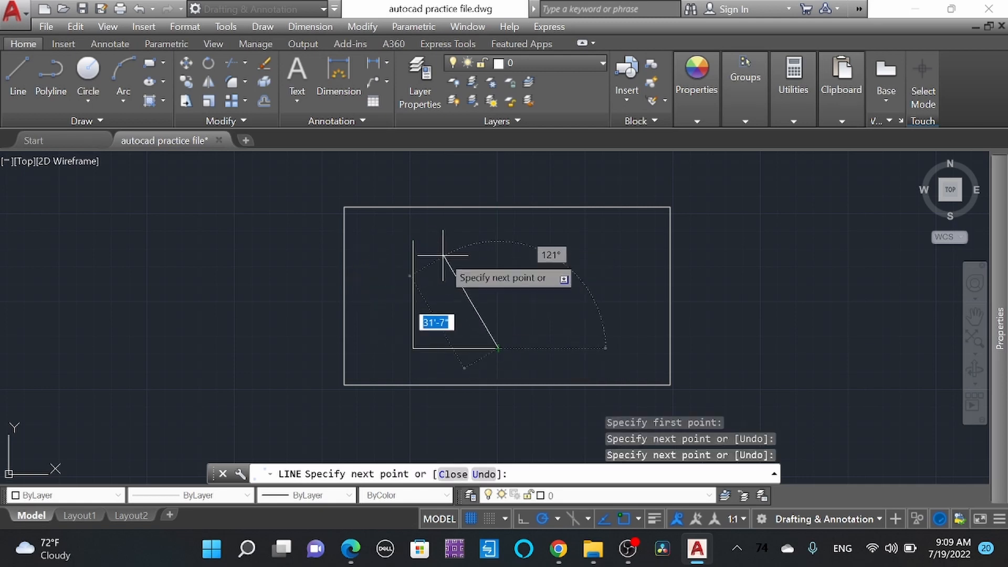
{"action": "left_click", "coordinate": [413, 241]}
{"action": "key", "text": "Escape"}
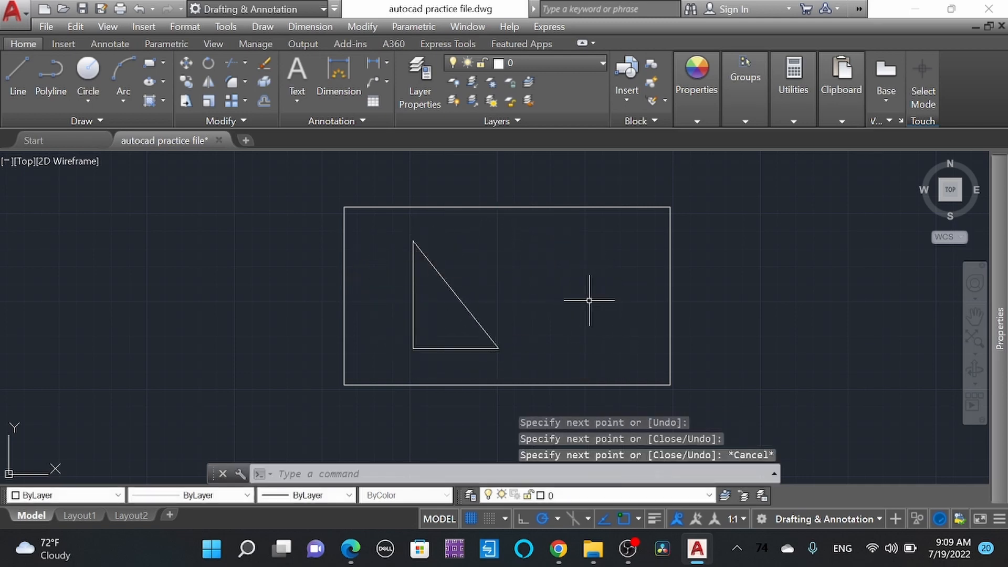
Step: Draw a five-sided polygon inscribed in a circle, inside the rectangle beside the triangle
{"action": "type", "text": "pol"}
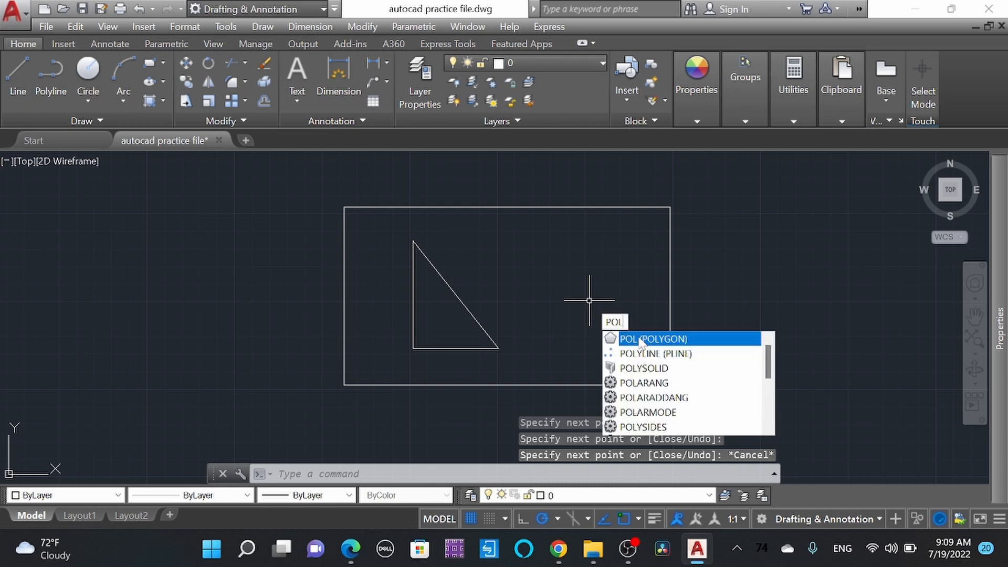
{"action": "key", "text": "Return"}
{"action": "key", "text": "Return"}
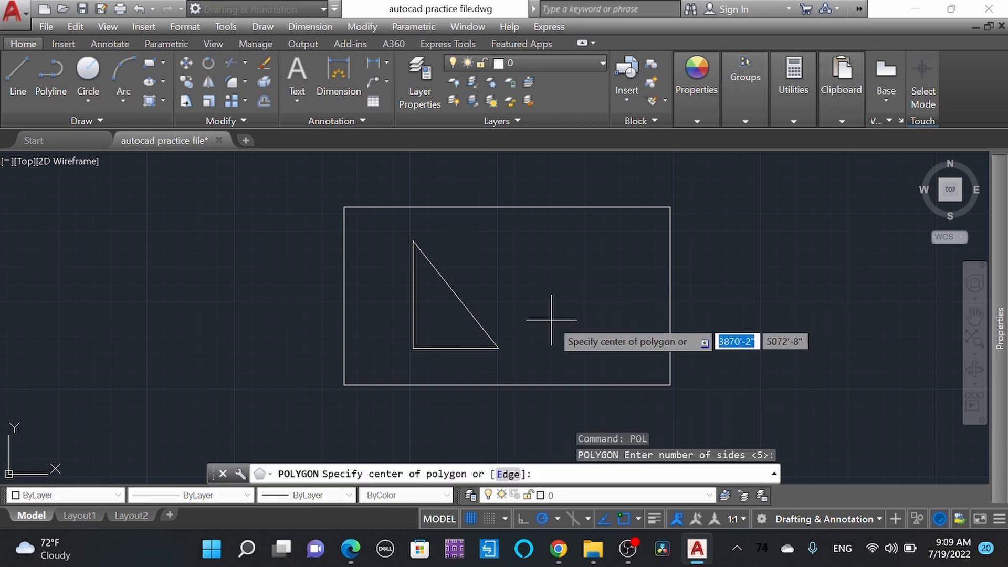
{"action": "left_click", "coordinate": [551, 320]}
{"action": "left_click", "coordinate": [604, 371]}
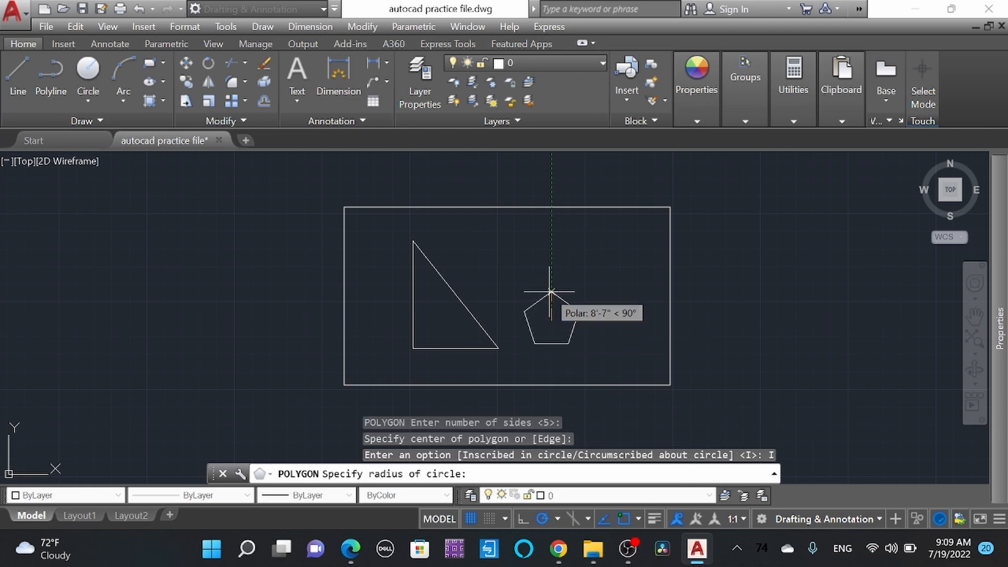
{"action": "left_click", "coordinate": [551, 269]}
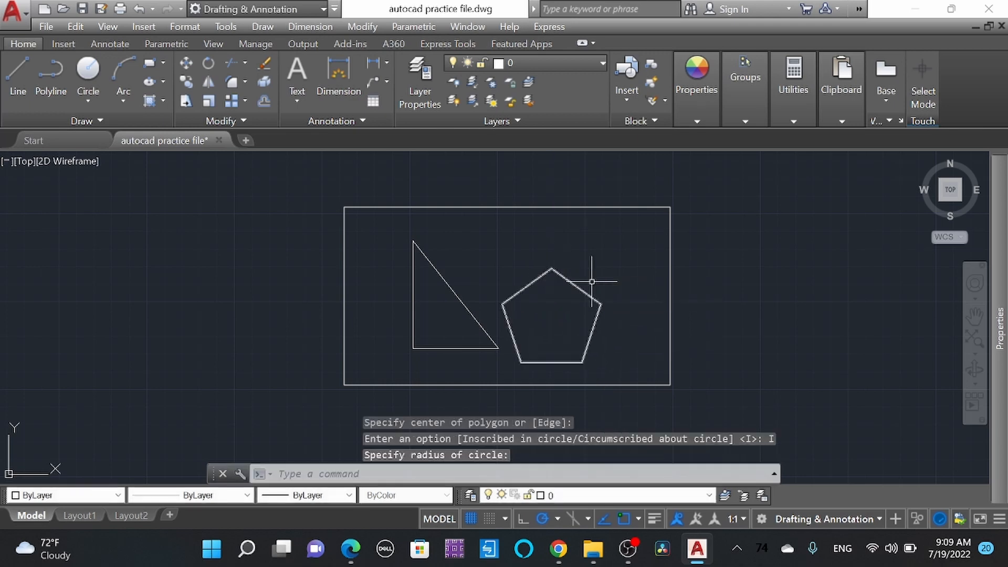
Step: Convert the rectangle, triangle and pentagon into a block named shapes and check that it selects as one object
{"action": "scroll", "coordinate": [551, 297], "scroll_direction": "down", "scroll_amount": 1}
{"action": "scroll", "coordinate": [548, 346], "scroll_direction": "up", "scroll_amount": 1}
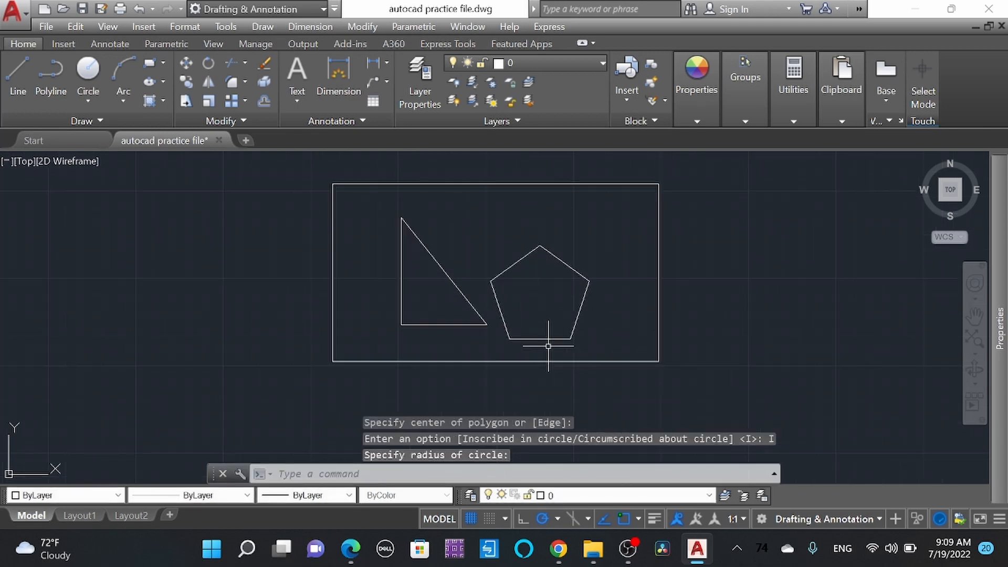
{"action": "mouse_move", "coordinate": [627, 349]}
{"action": "middle_mouse_down"}
{"action": "mouse_move", "coordinate": [603, 338]}
{"action": "mouse_move", "coordinate": [610, 352]}
{"action": "middle_mouse_up"}
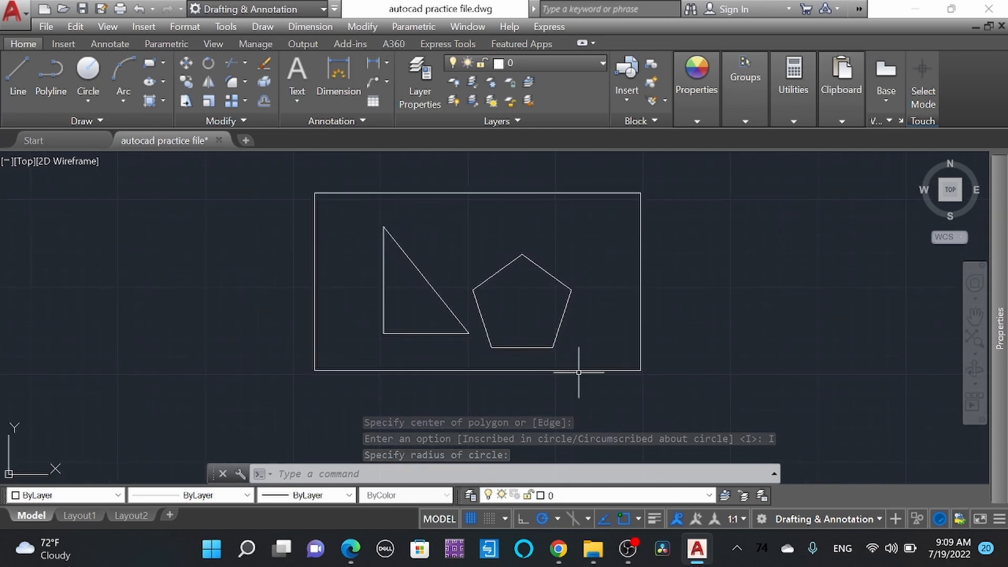
{"action": "left_click", "coordinate": [698, 392]}
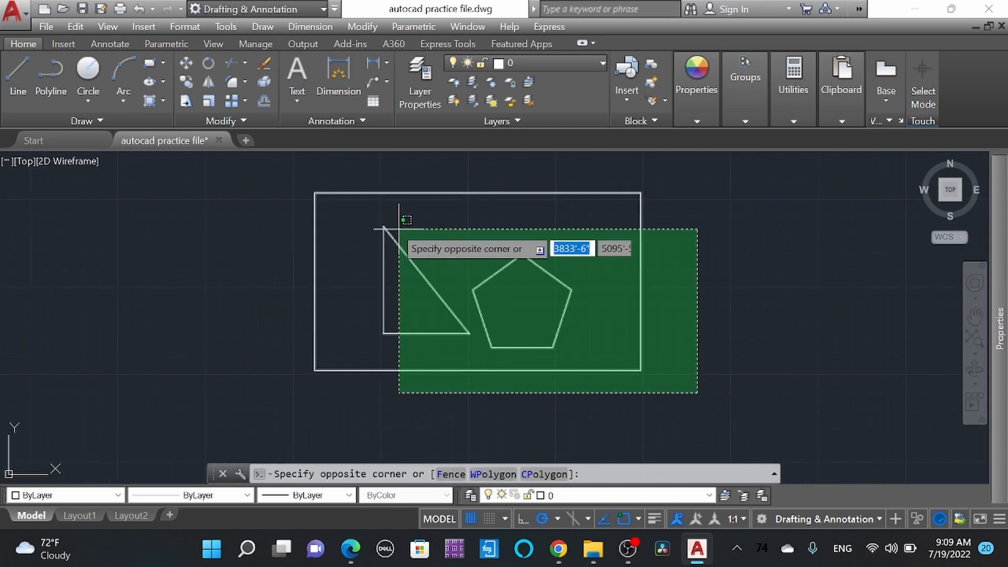
{"action": "left_click", "coordinate": [276, 176]}
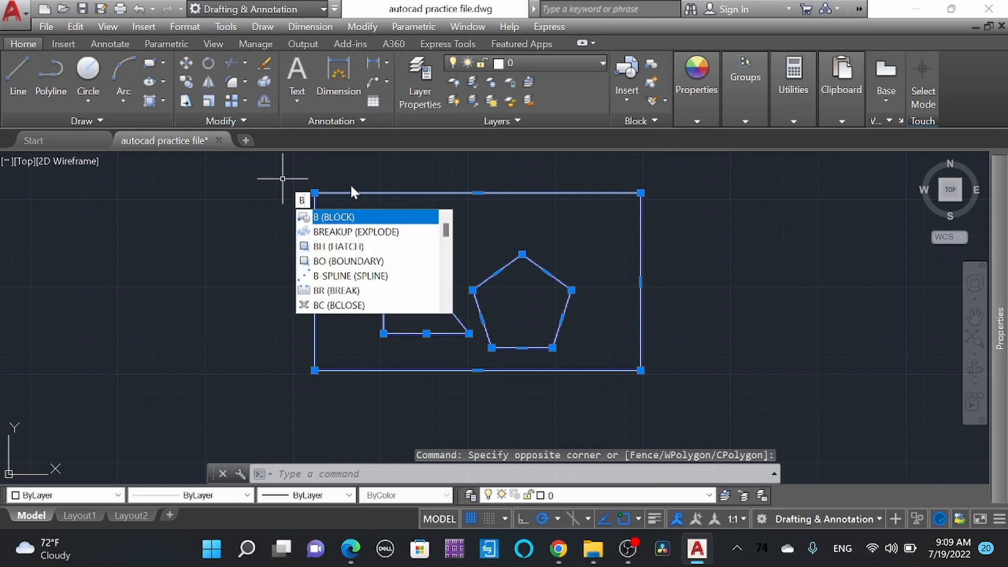
{"action": "key", "text": "Return"}
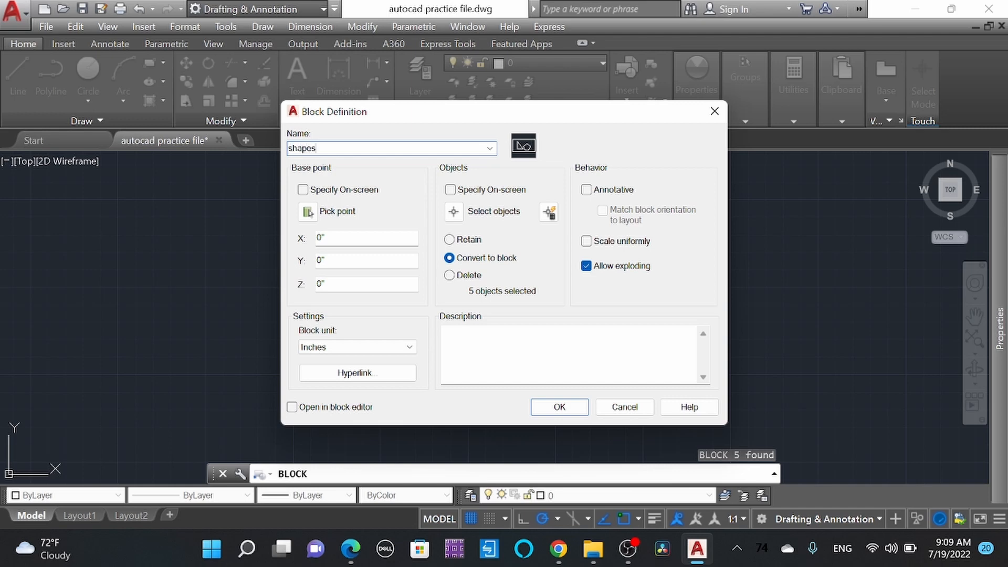
{"action": "left_click", "coordinate": [555, 406]}
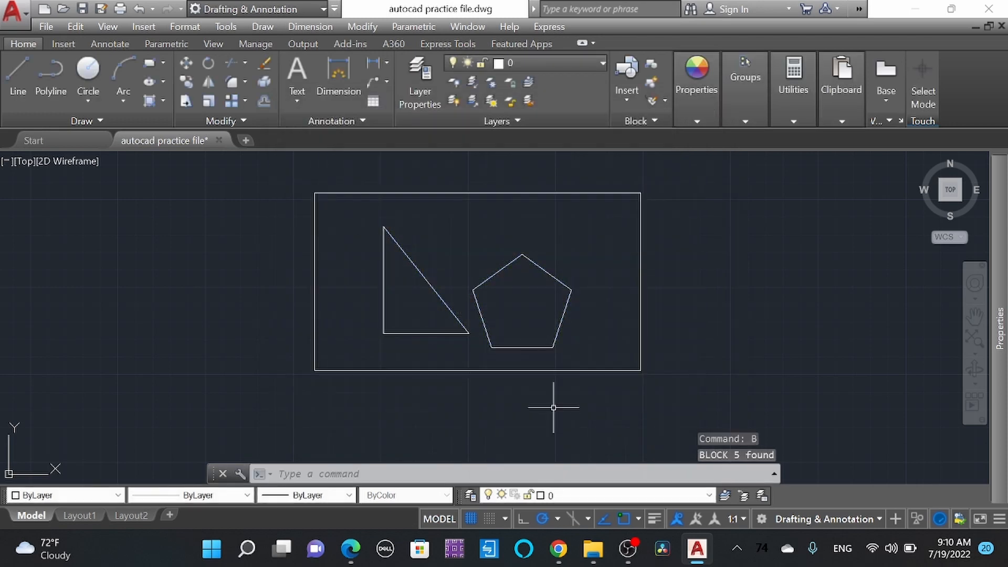
{"action": "left_click", "coordinate": [565, 308]}
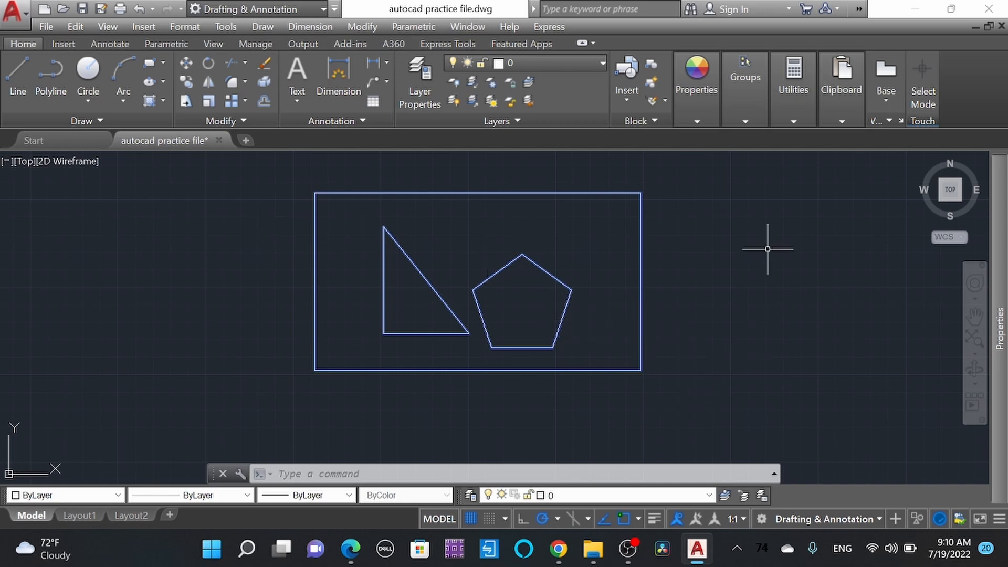
{"action": "left_click", "coordinate": [688, 228]}
{"action": "left_click", "coordinate": [681, 187]}
{"action": "key", "text": "Escape"}
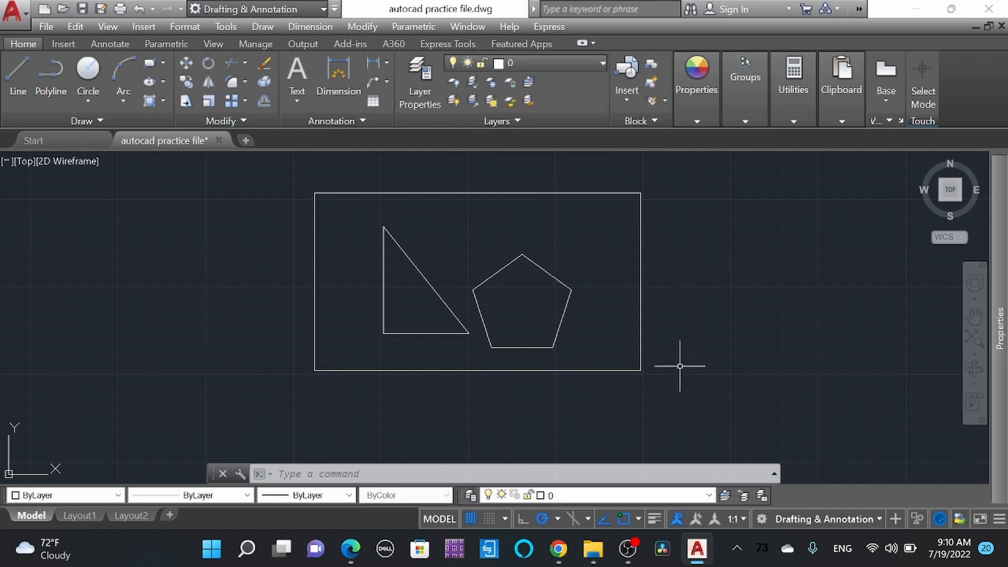
Step: Open the shapes block in the Block Editor and move the pentagon about 46 ft at 22° across the rectangle's right edge
{"action": "double_click", "coordinate": [561, 328]}
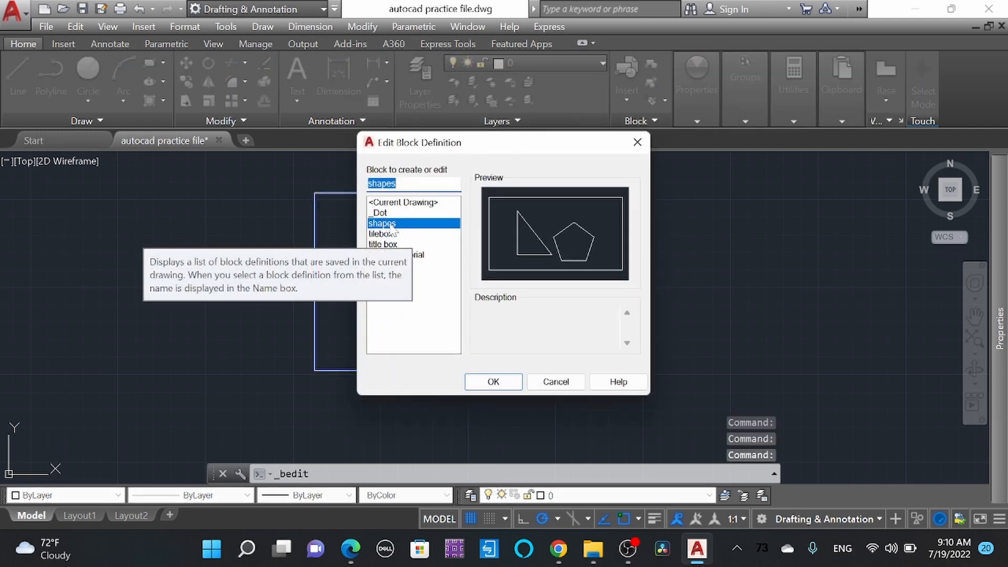
{"action": "double_click", "coordinate": [388, 224]}
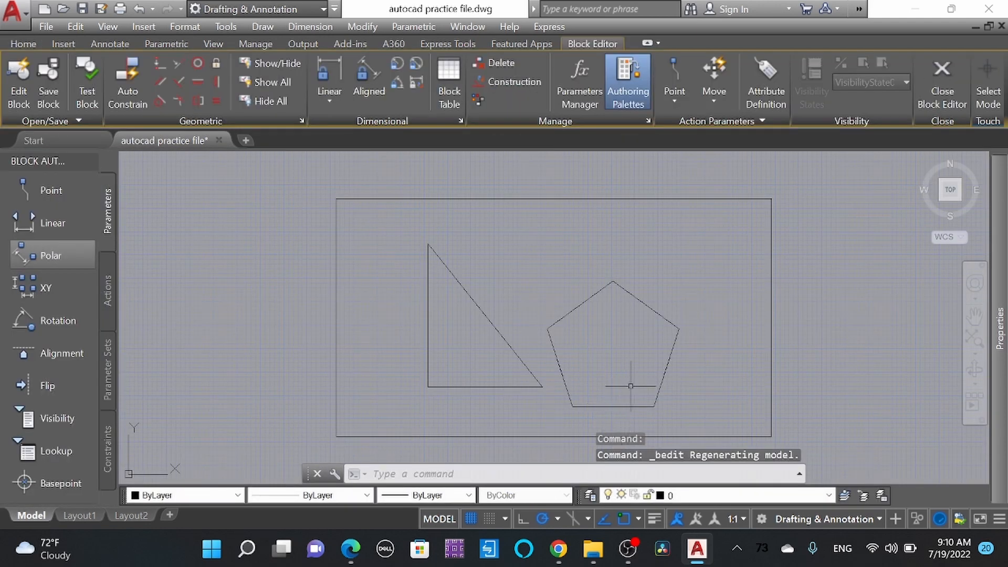
{"action": "left_click", "coordinate": [702, 386]}
{"action": "left_click", "coordinate": [648, 307]}
{"action": "mouse_move", "coordinate": [645, 305]}
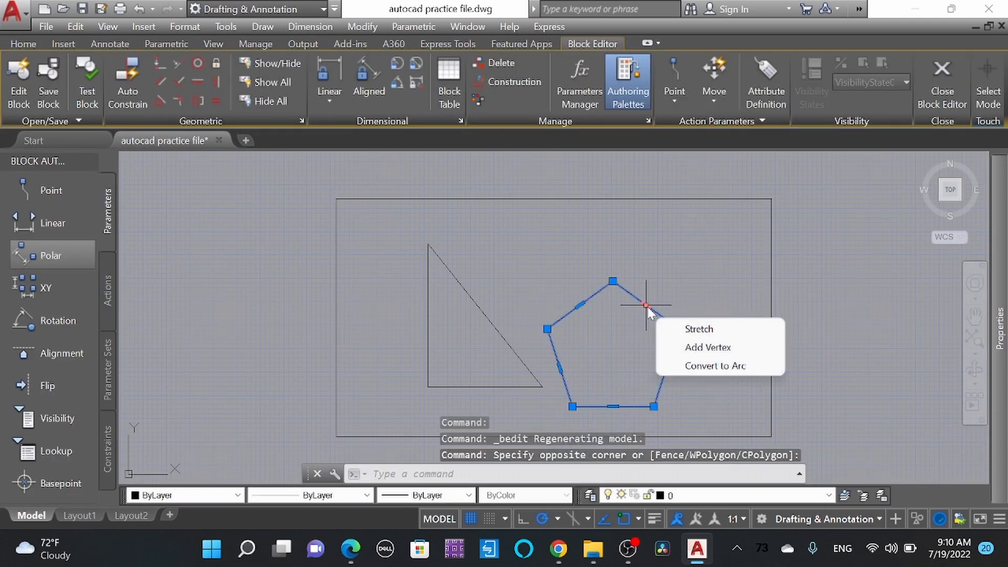
{"action": "type", "text": "M"}
{"action": "key", "text": "Return"}
{"action": "left_click", "coordinate": [718, 381]}
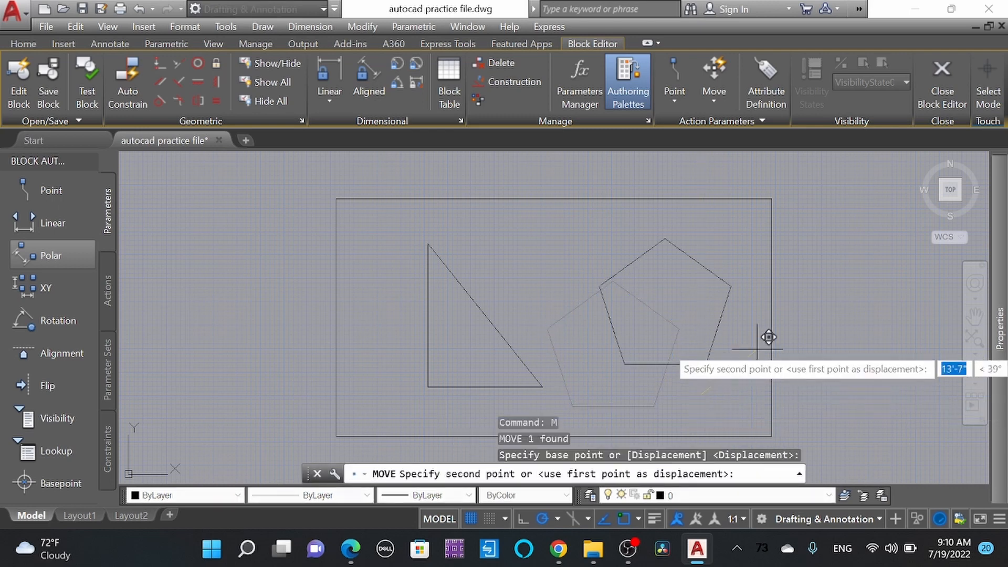
{"action": "left_click", "coordinate": [907, 302]}
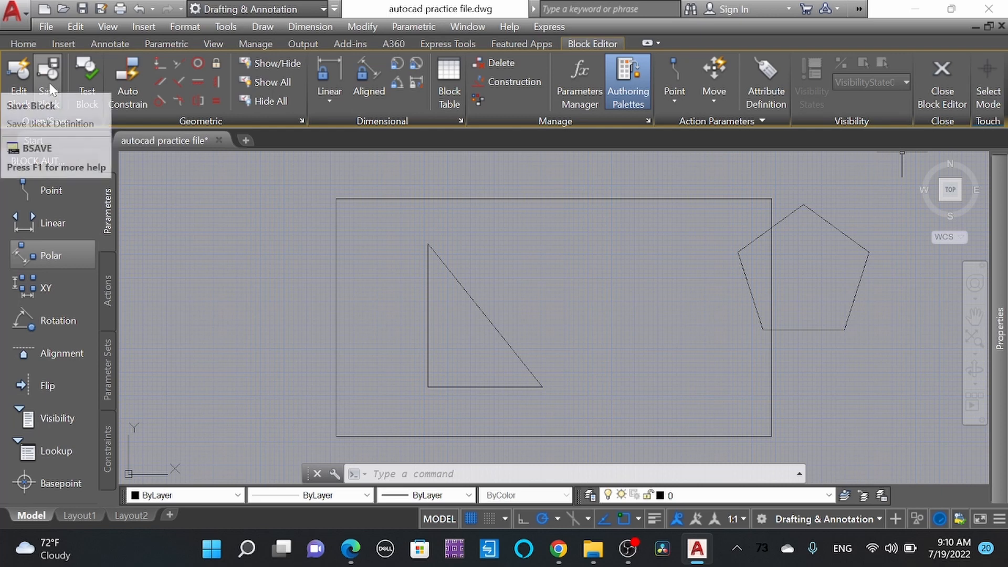
Step: Close the Block Editor, saving the changes to the shapes block
{"action": "left_click", "coordinate": [939, 84]}
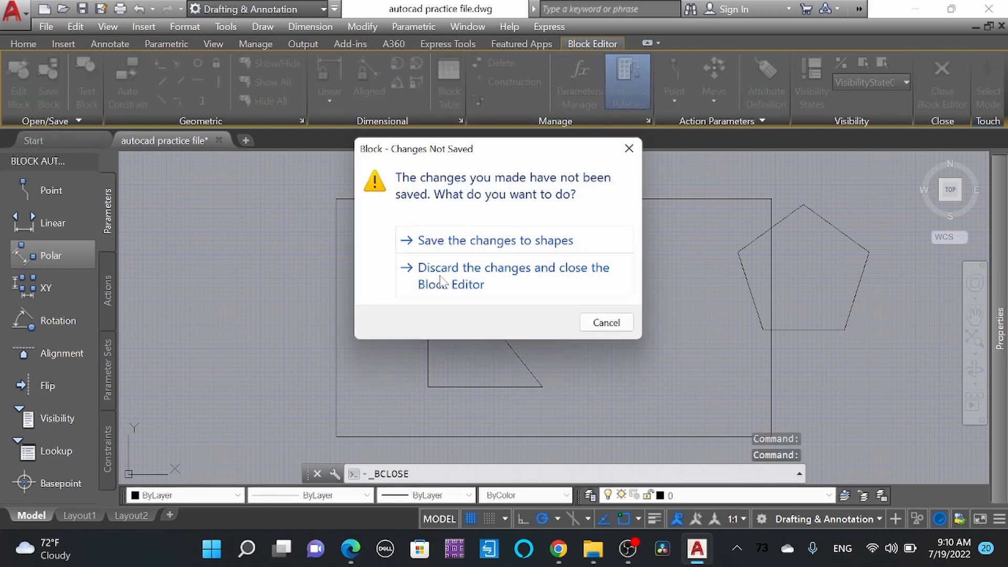
{"action": "left_click", "coordinate": [503, 243]}
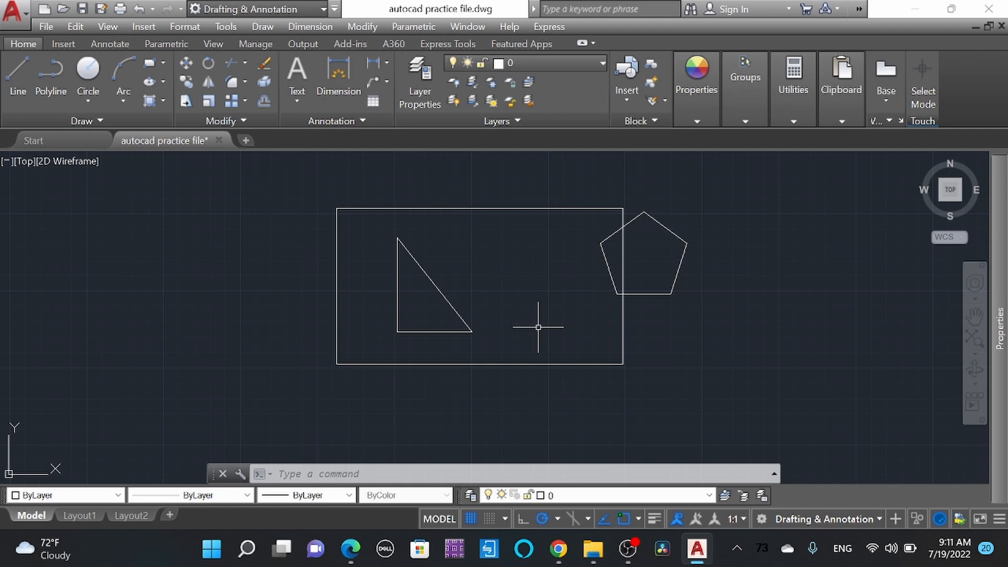
Step: Draw a second rectangle beside the shapes block, clear of the moved pentagon
{"action": "scroll", "coordinate": [439, 292], "scroll_direction": "down", "scroll_amount": 2}
{"action": "scroll", "coordinate": [551, 315], "scroll_direction": "up", "scroll_amount": 2}
{"action": "middle_click_drag", "start_coordinate": [491, 333], "coordinate": [480, 342]}
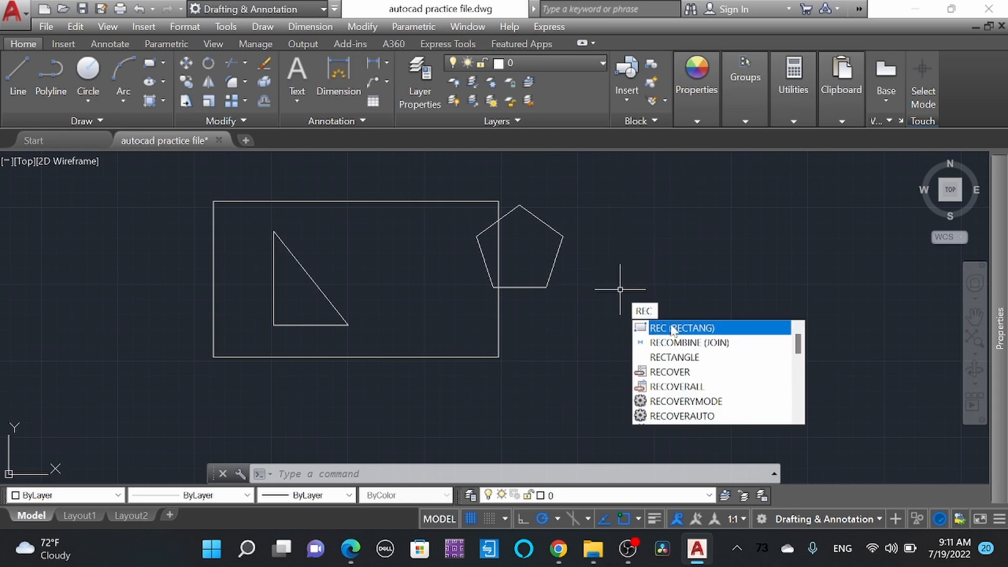
{"action": "key", "text": "Return"}
{"action": "left_click", "coordinate": [608, 204]}
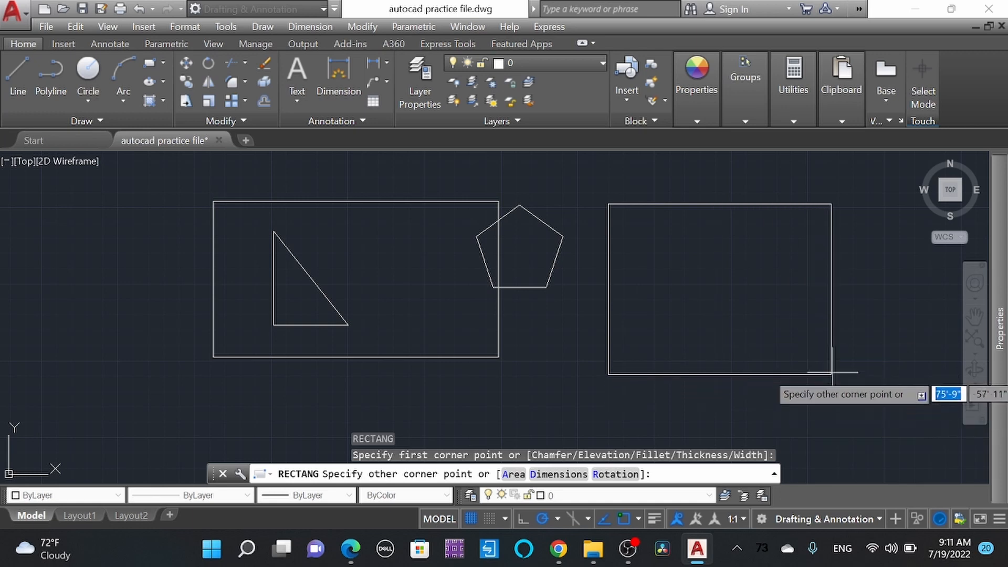
{"action": "left_click", "coordinate": [841, 353]}
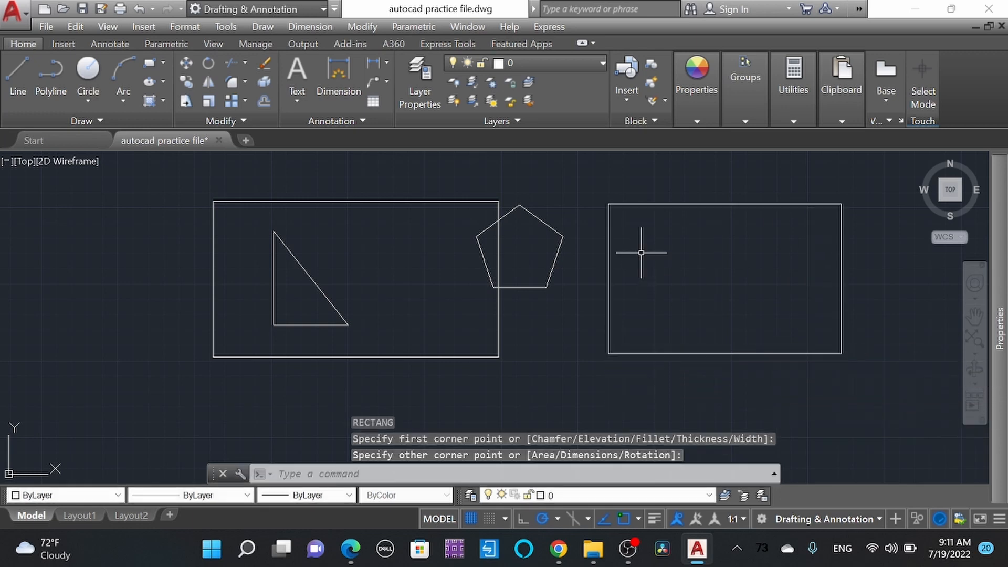
Step: Add the multiline text "title" in the upper-left corner of the second rectangle
{"action": "type", "text": "T"}
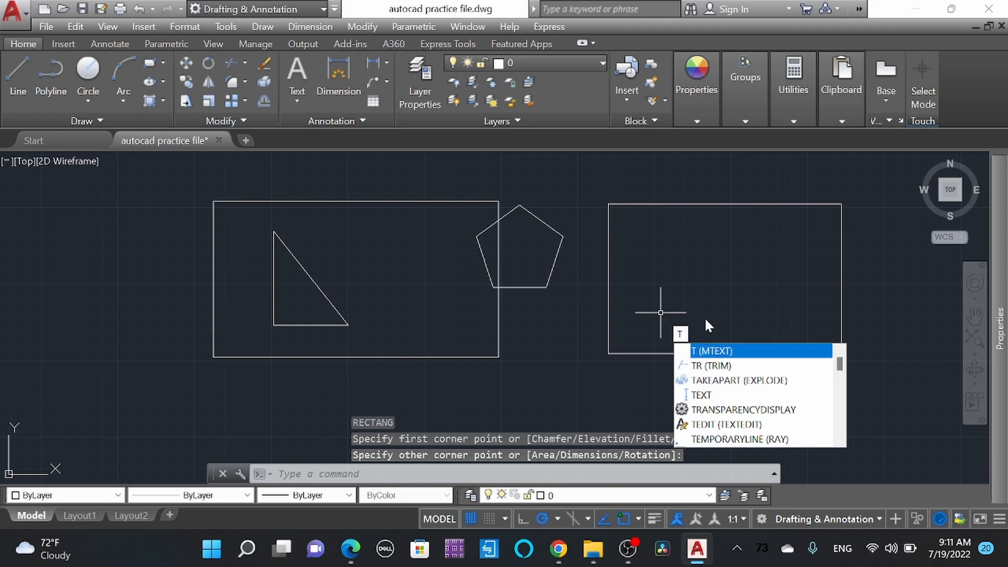
{"action": "key", "text": "Return"}
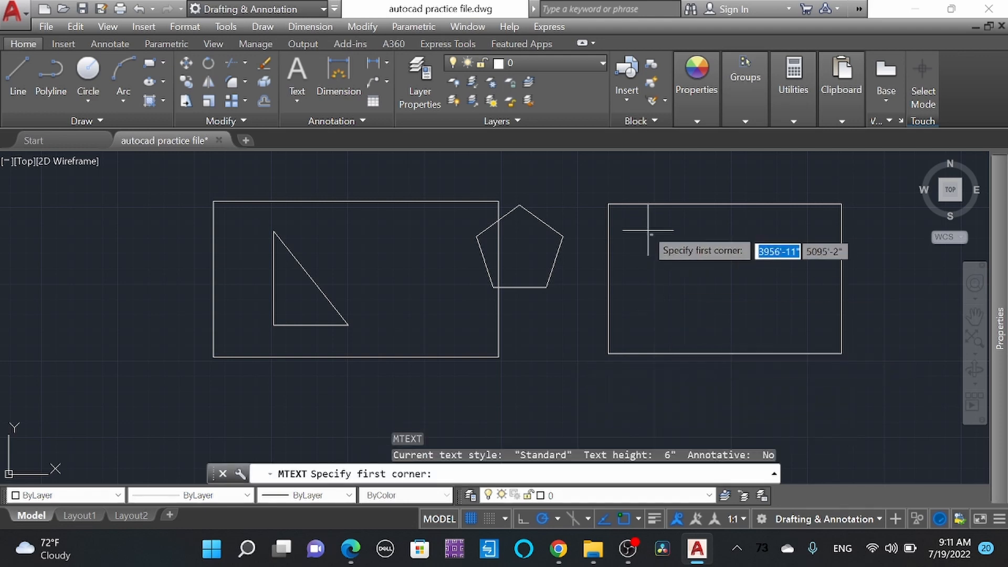
{"action": "left_click", "coordinate": [625, 216]}
{"action": "left_click", "coordinate": [625, 234]}
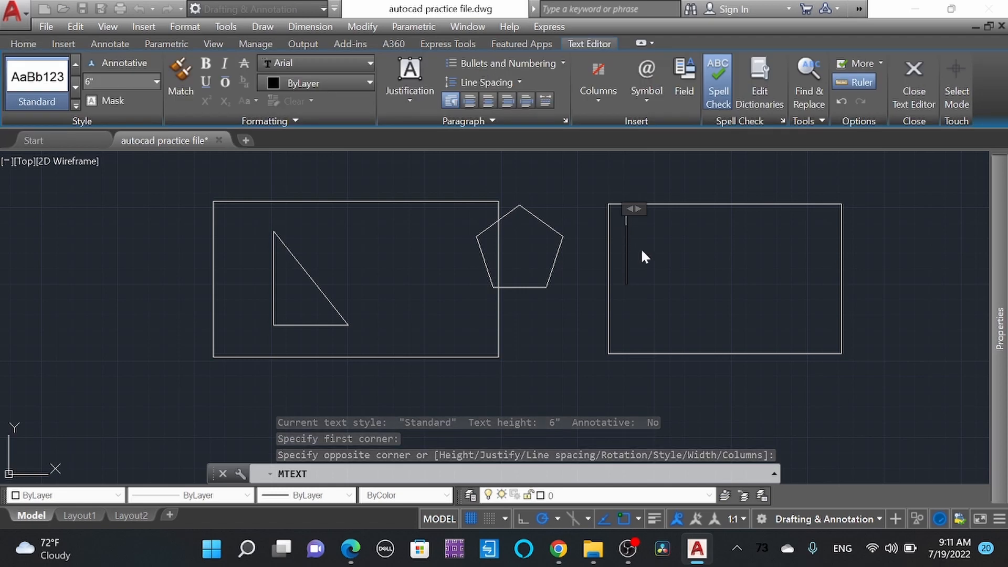
{"action": "type", "text": "title"}
{"action": "key", "text": "Return"}
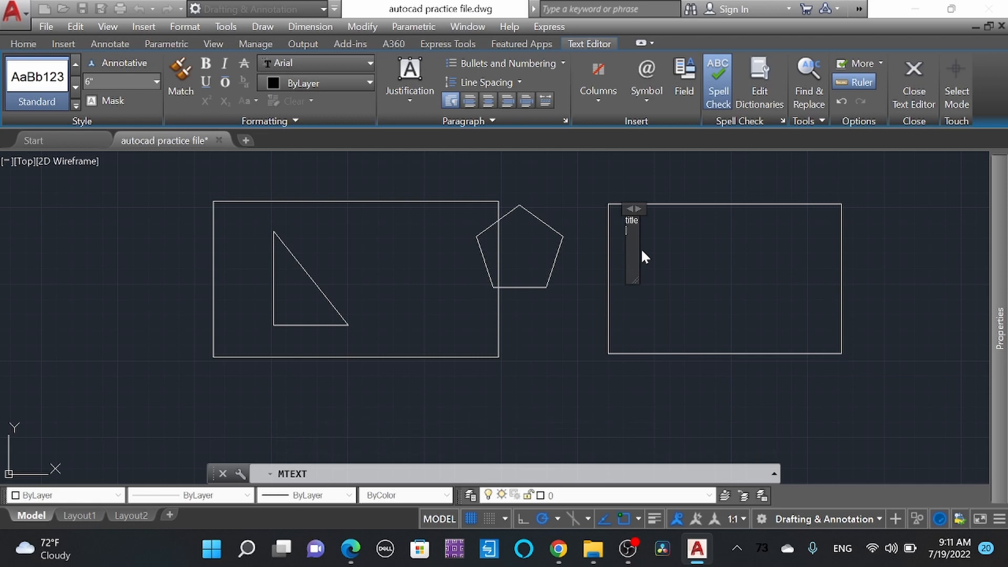
{"action": "left_click", "coordinate": [642, 249]}
{"action": "scroll", "coordinate": [634, 219], "scroll_direction": "up", "scroll_amount": 4}
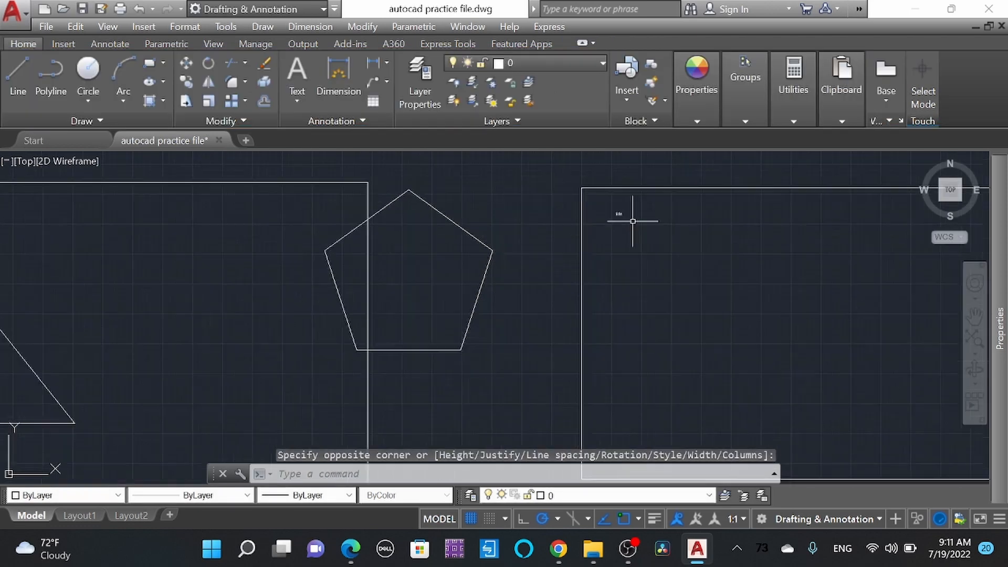
Step: Open the "title" text for editing and widen its text box, keeping the wording as it is
{"action": "left_click", "coordinate": [609, 203]}
{"action": "left_click", "coordinate": [592, 207]}
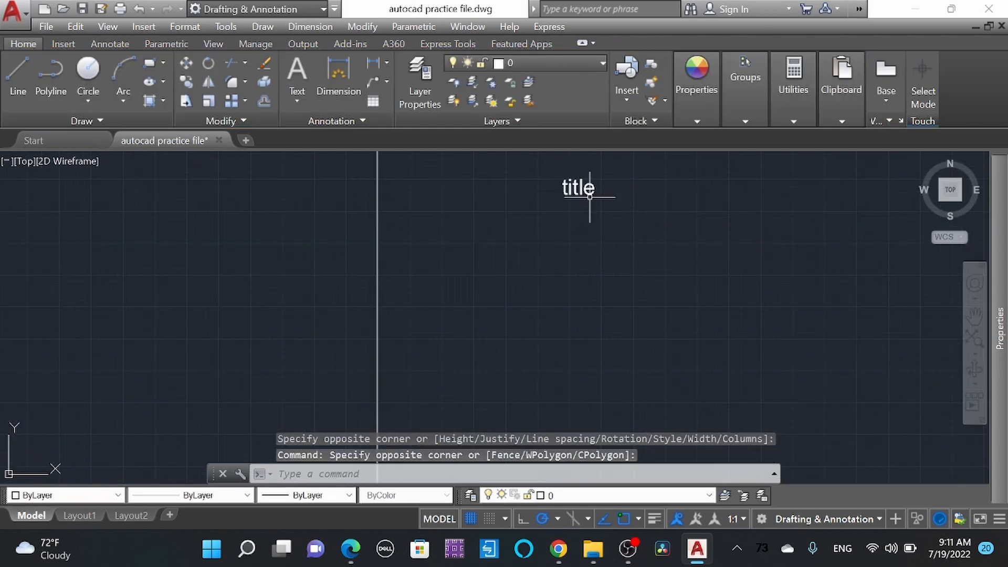
{"action": "double_click", "coordinate": [594, 190]}
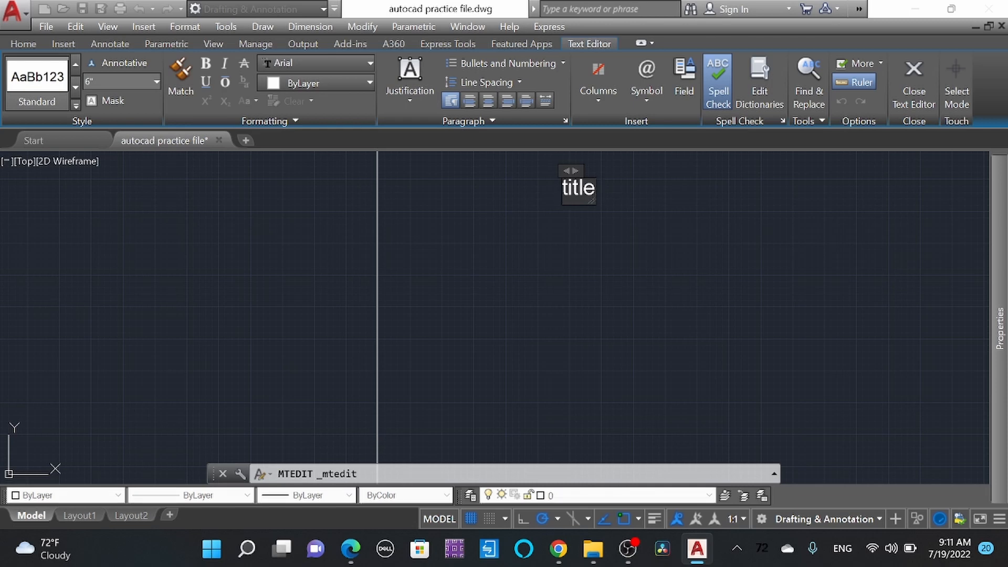
{"action": "left_click_drag", "start_coordinate": [582, 187], "coordinate": [673, 166]}
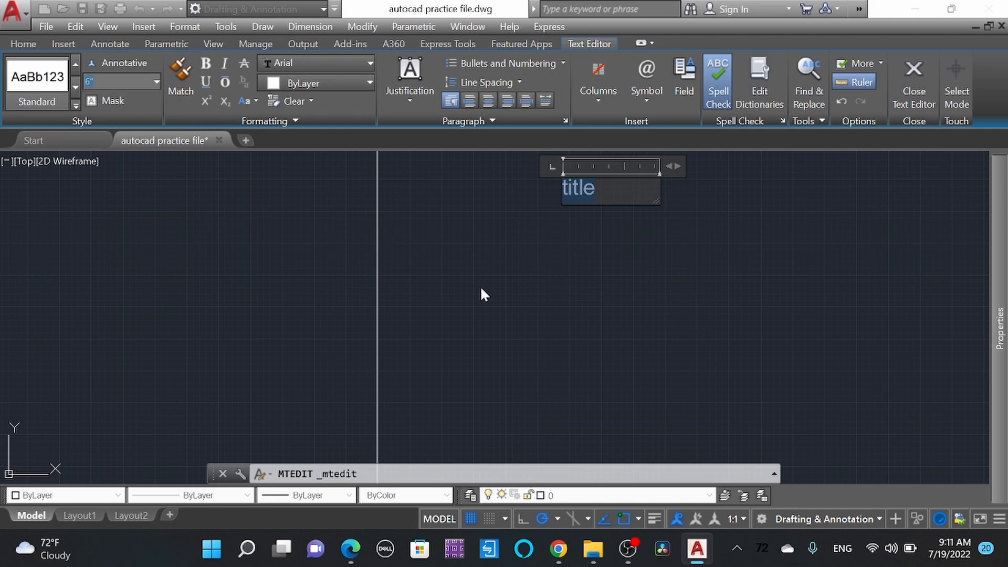
{"action": "left_click", "coordinate": [461, 310]}
{"action": "scroll", "coordinate": [421, 294], "scroll_direction": "down", "scroll_amount": 5}
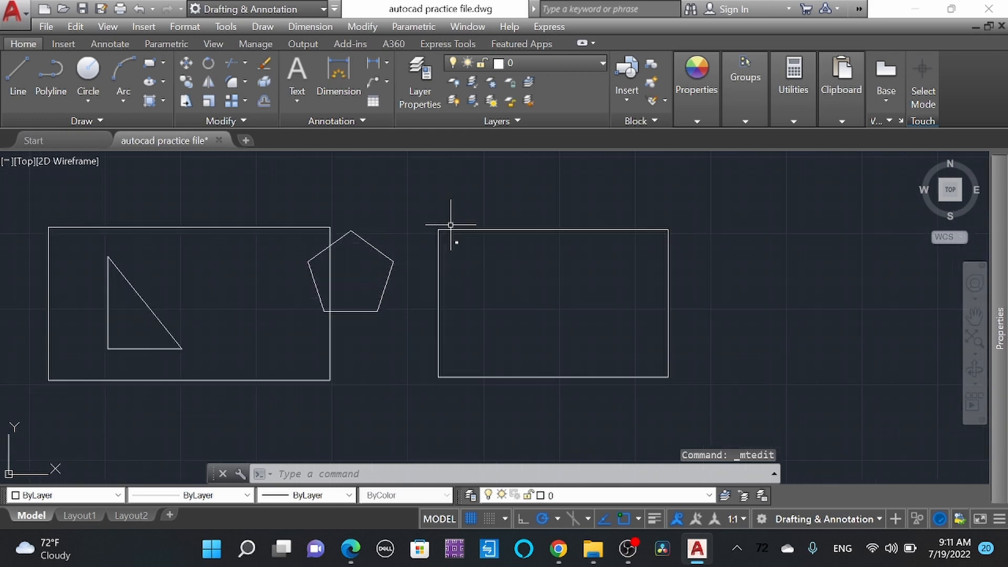
Step: Delete the large second rectangle surrounding the small "title" text
{"action": "left_click", "coordinate": [819, 451]}
{"action": "left_click", "coordinate": [598, 333]}
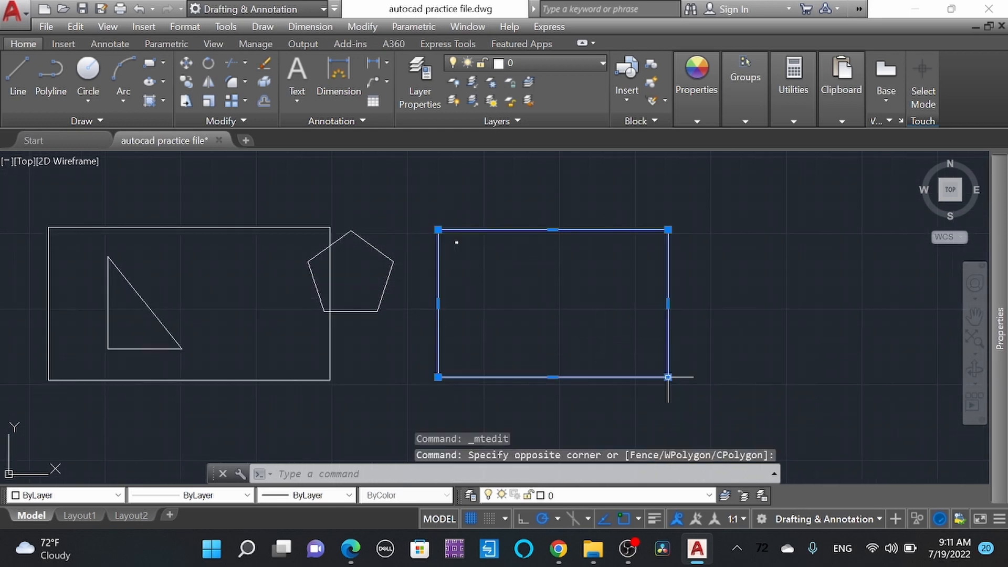
{"action": "left_click", "coordinate": [668, 377]}
{"action": "key", "text": "Escape"}
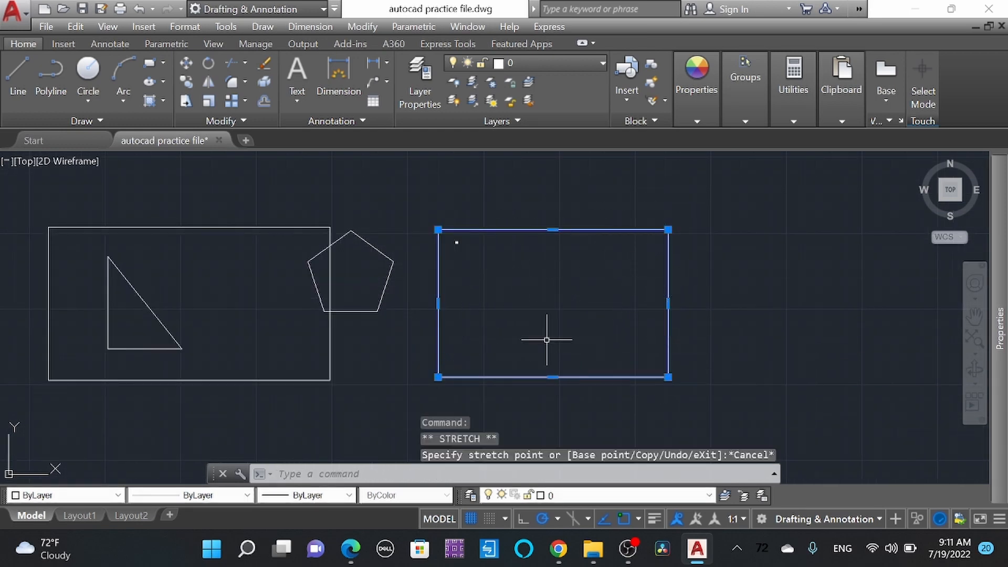
{"action": "key", "text": "Delete"}
Step: Draw a smaller rectangle of about 9 ft by 4.5 ft around the text, leaving "title" in its upper-left corner
{"action": "scroll", "coordinate": [499, 270], "scroll_direction": "up", "scroll_amount": 5}
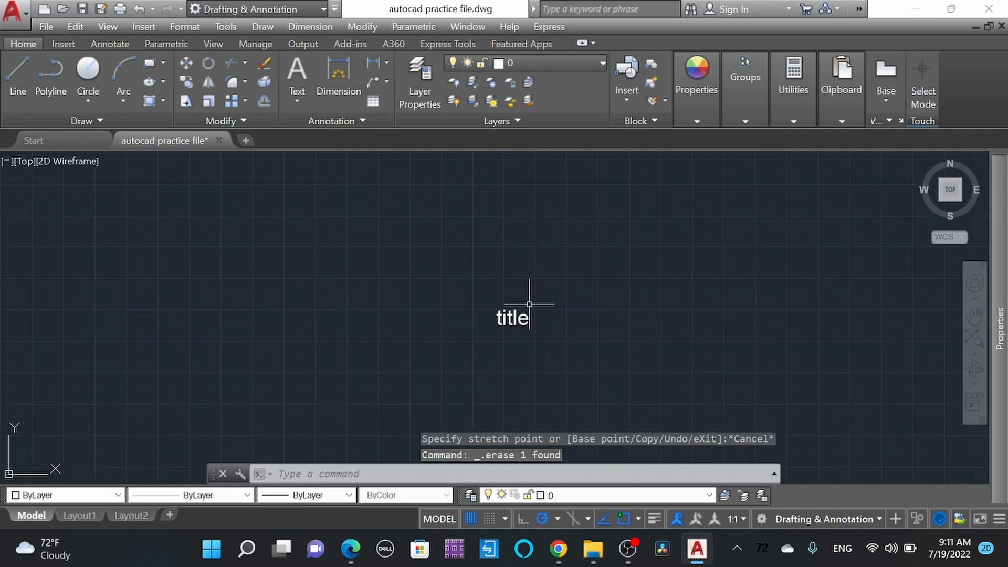
{"action": "scroll", "coordinate": [451, 314], "scroll_direction": "down", "scroll_amount": 3}
{"action": "scroll", "coordinate": [450, 313], "scroll_direction": "down", "scroll_amount": 2}
{"action": "type", "text": "rec"}
{"action": "key", "text": "Return"}
{"action": "left_click", "coordinate": [405, 287]}
{"action": "scroll", "coordinate": [412, 290], "scroll_direction": "down", "scroll_amount": 1}
{"action": "scroll", "coordinate": [472, 337], "scroll_direction": "up", "scroll_amount": 3}
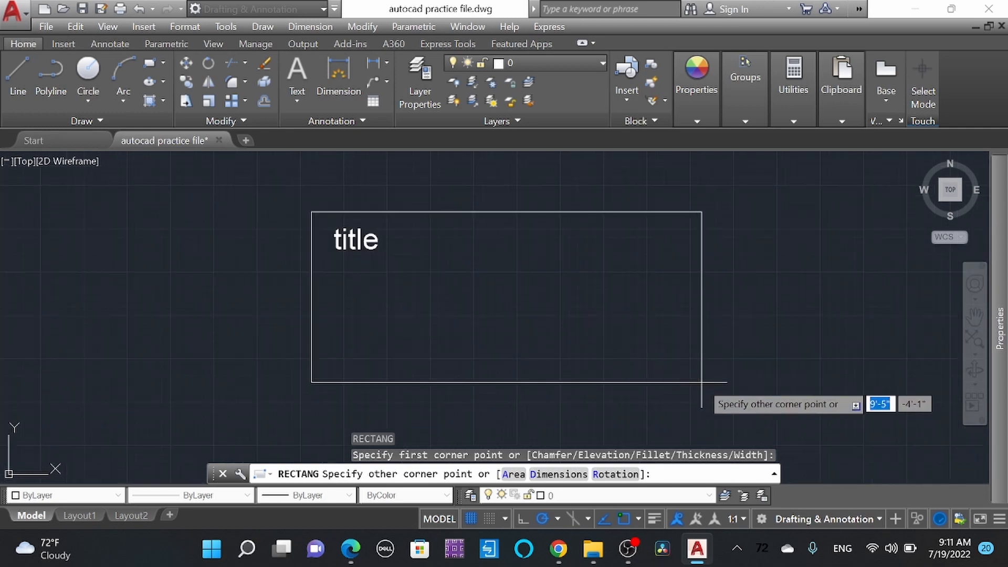
{"action": "left_click", "coordinate": [683, 399]}
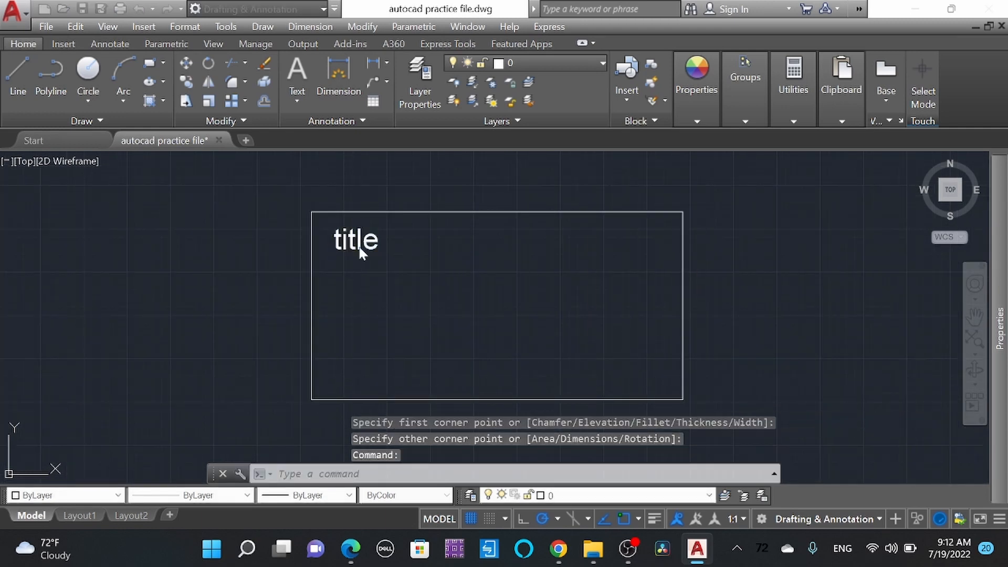
Step: Change the text inside the new rectangle to "Title" with a capital T
{"action": "double_click", "coordinate": [360, 253]}
{"action": "key", "text": "ctrl+a"}
{"action": "type", "text": "Title"}
{"action": "key", "text": "Escape"}
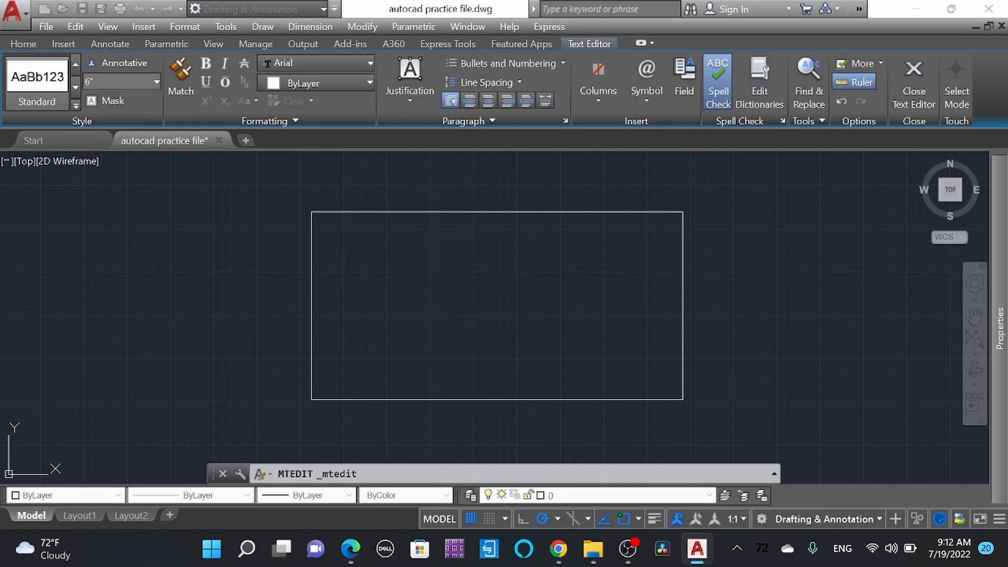
Step: Copy the "Title" text straight down three times to form a column of four labels inside the rectangle
{"action": "left_click", "coordinate": [410, 259]}
{"action": "left_click", "coordinate": [376, 235]}
{"action": "type", "text": "co"}
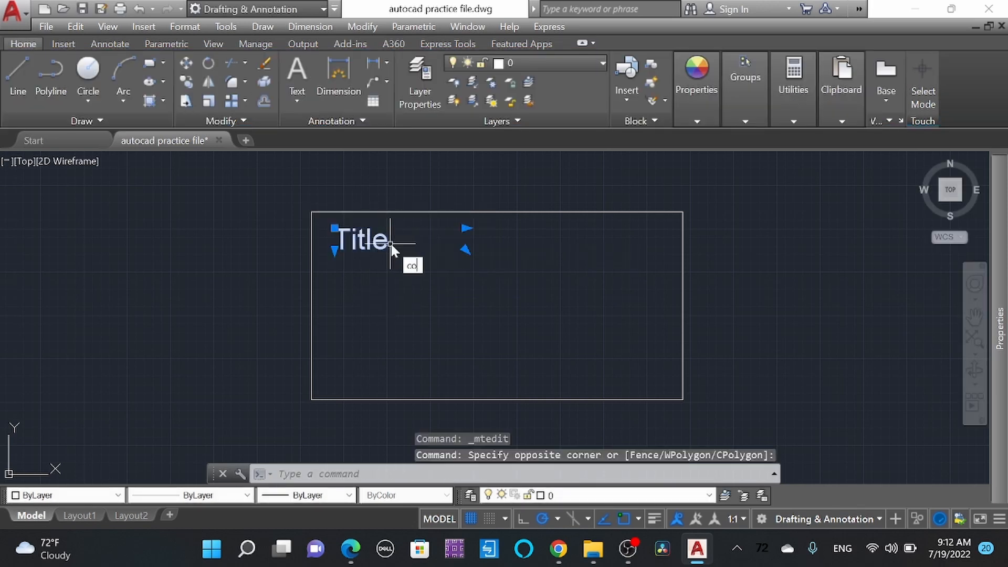
{"action": "key", "text": "Return"}
{"action": "left_click", "coordinate": [469, 261]}
{"action": "left_click", "coordinate": [469, 345]}
{"action": "key", "text": "Escape"}
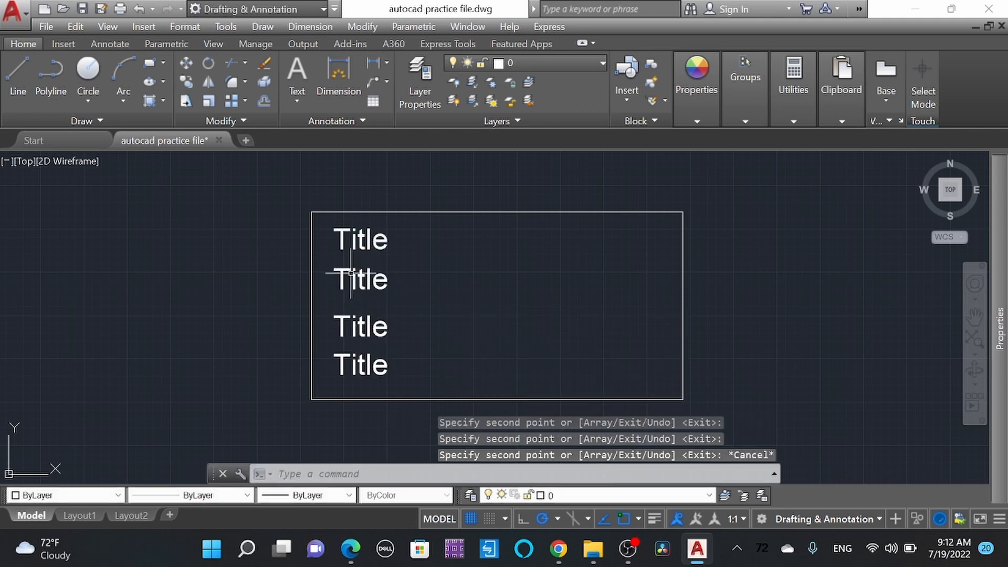
Step: Replace the second label in the column with "Drawn by"
{"action": "double_click", "coordinate": [326, 282]}
{"action": "type", "text": "Drawin"}
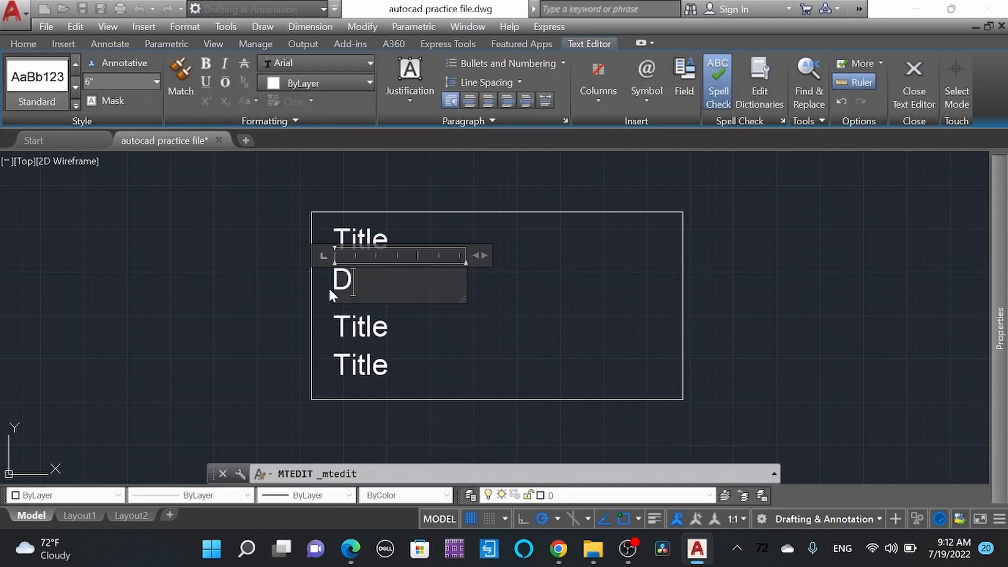
{"action": "key", "text": "BackSpace"}
{"action": "key", "text": "BackSpace"}
{"action": "type", "text": "n by"}
{"action": "left_click", "coordinate": [404, 329]}
Step: Replace the third label with "Checked By" and widen its text box so that it fits on one line
{"action": "left_click", "coordinate": [387, 327]}
{"action": "double_click", "coordinate": [388, 328]}
{"action": "left_click_drag", "start_coordinate": [391, 329], "coordinate": [324, 334]}
{"action": "type", "text": "Checked"}
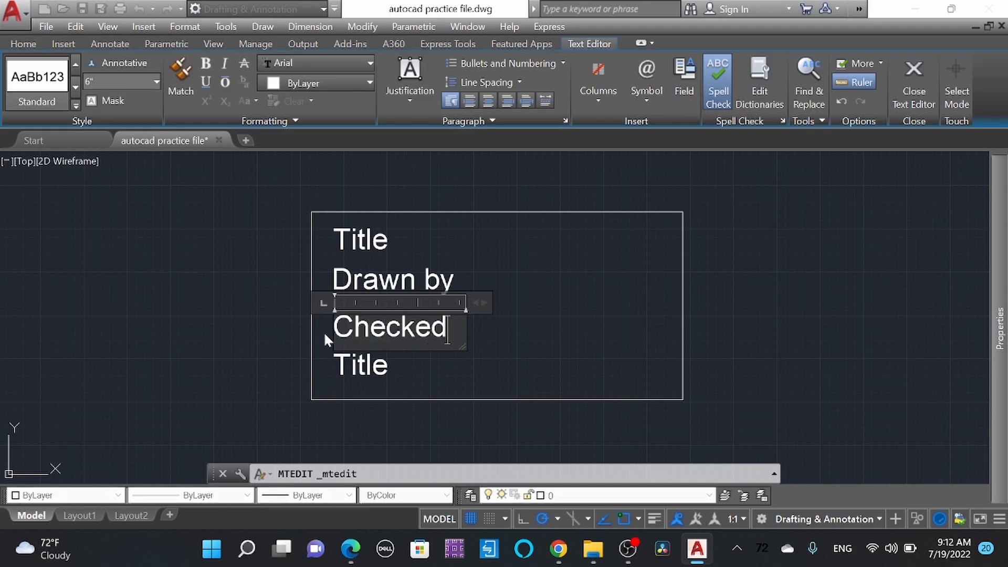
{"action": "key", "text": "Return"}
{"action": "type", "text": "By"}
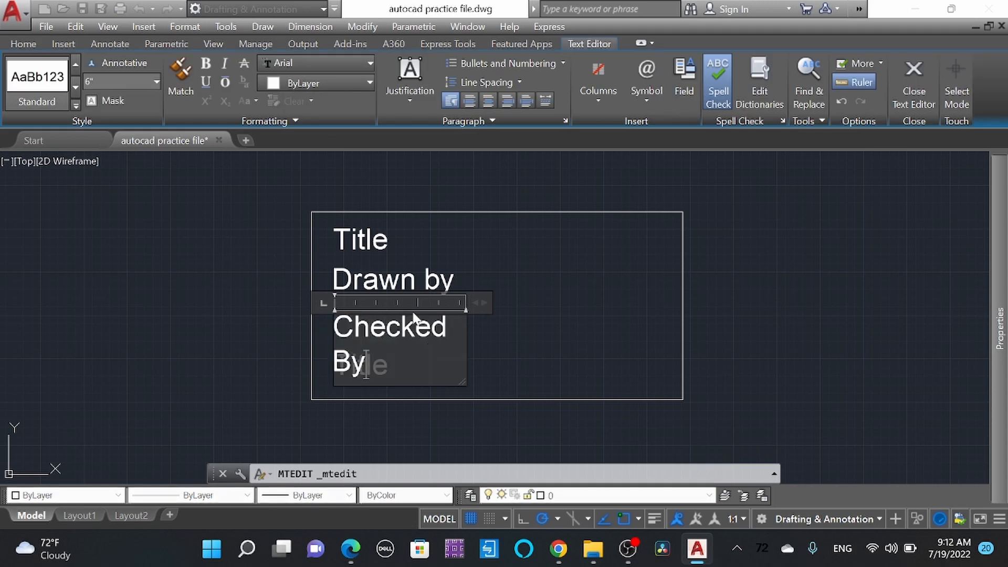
{"action": "left_click_drag", "start_coordinate": [477, 302], "coordinate": [526, 304]}
{"action": "left_click", "coordinate": [556, 367]}
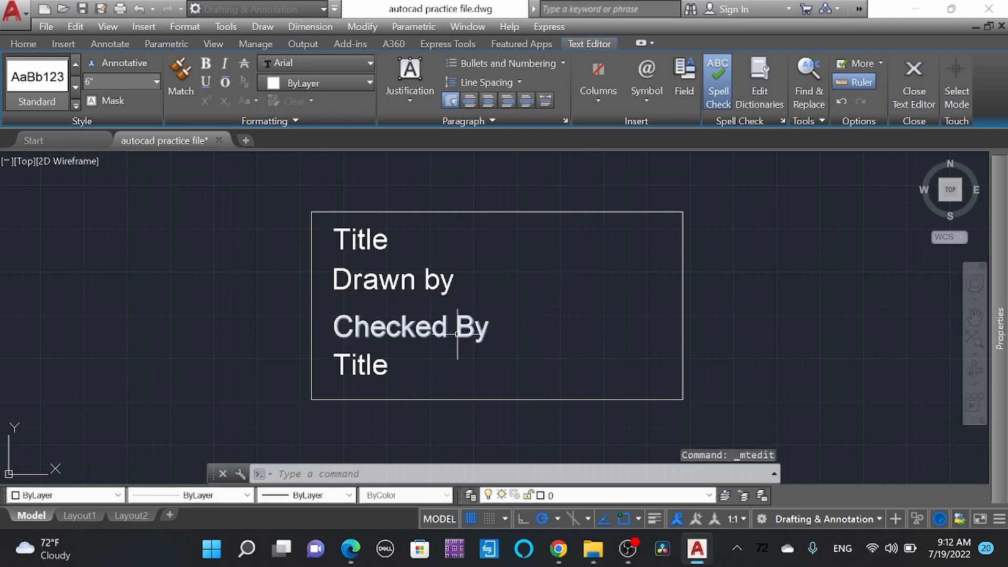
Step: Capitalize the second word of the second label so that it reads "Drawn By"
{"action": "double_click", "coordinate": [427, 277]}
{"action": "key", "text": "BackSpace"}
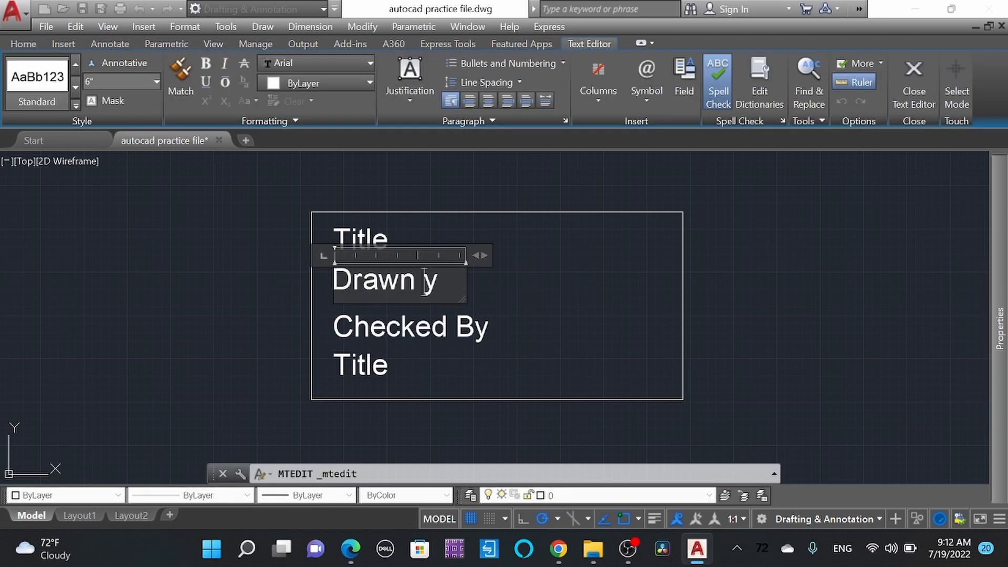
{"action": "type", "text": "B"}
{"action": "key", "text": "ctrl+Return"}
Step: Replace the bottom label in the column with "Date"
{"action": "double_click", "coordinate": [346, 364]}
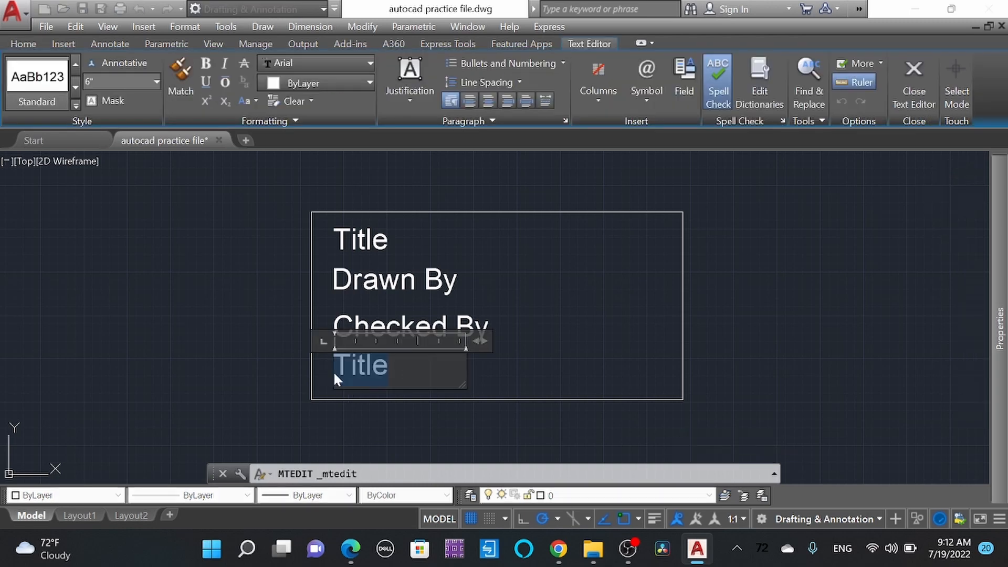
{"action": "type", "text": "Date"}
{"action": "key", "text": "ctrl+Return"}
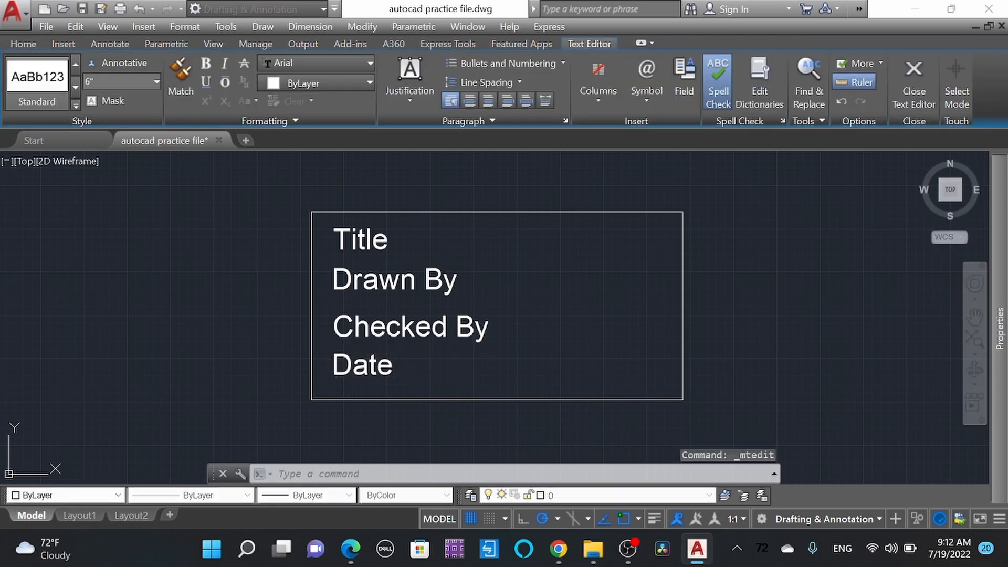
Step: Define an attribute with tag T and prompt "Title", and place it inside the rectangle beside the Title label
{"action": "scroll", "coordinate": [468, 288], "scroll_direction": "down", "scroll_amount": 2}
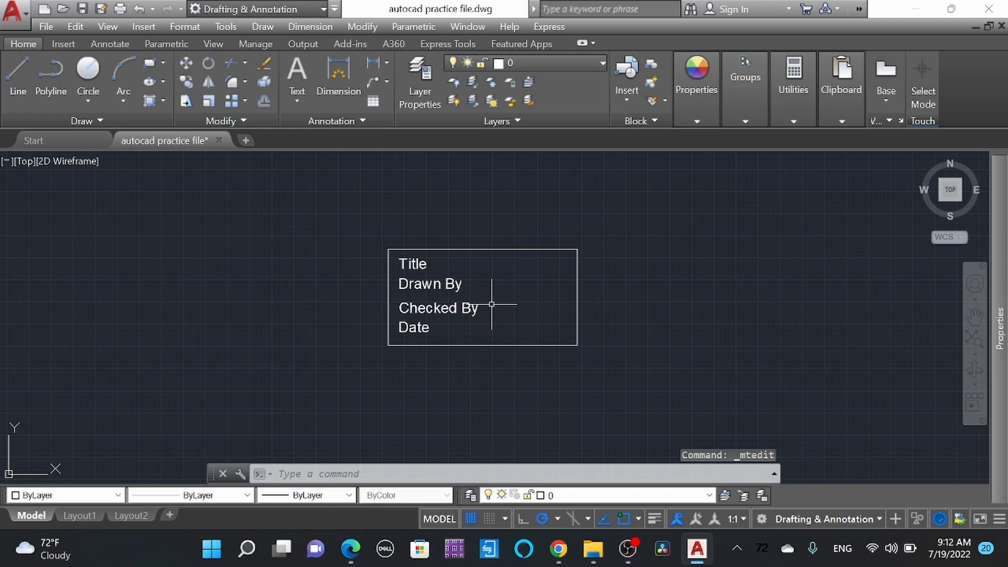
{"action": "scroll", "coordinate": [491, 304], "scroll_direction": "up", "scroll_amount": 3}
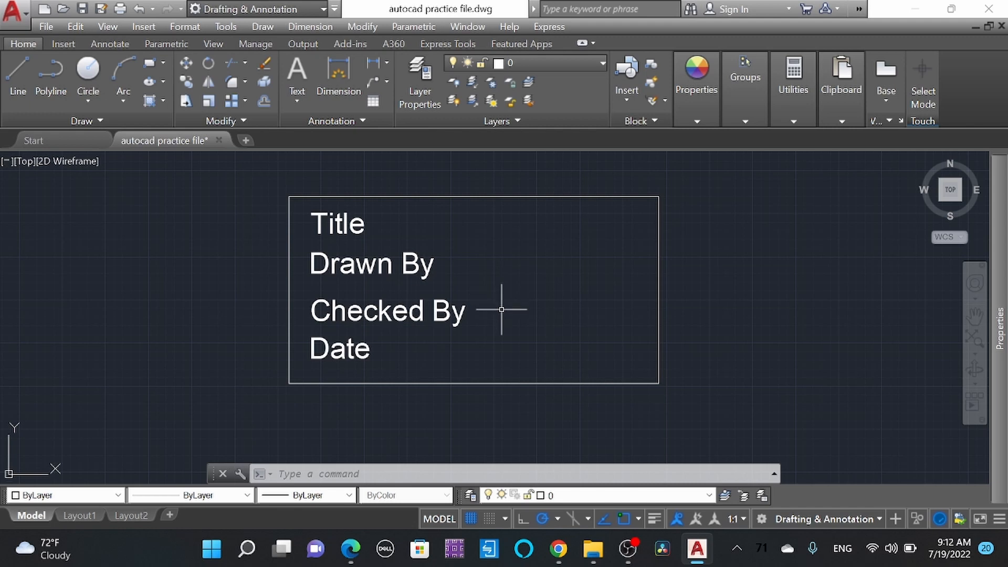
{"action": "type", "text": "tt"}
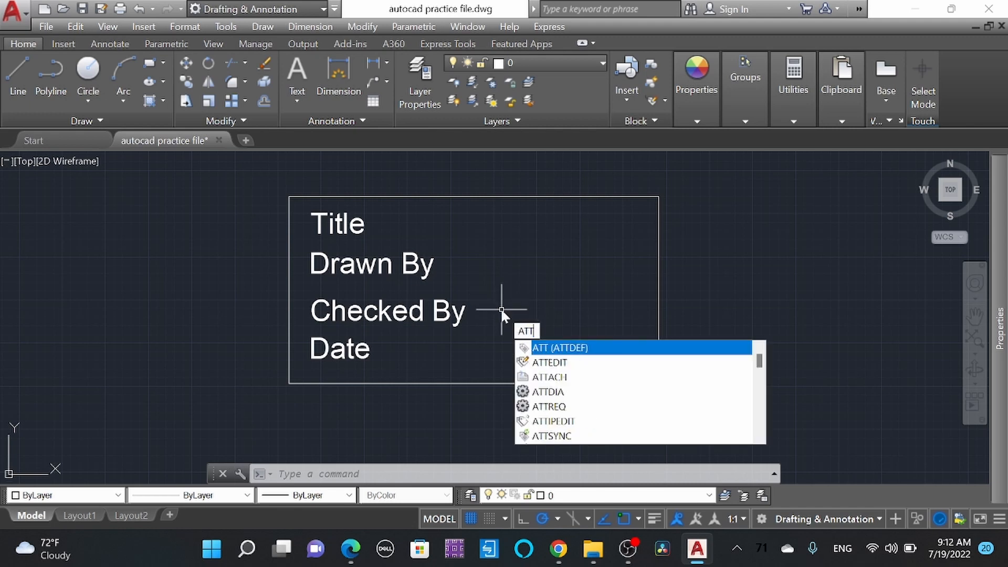
{"action": "key", "text": "Return"}
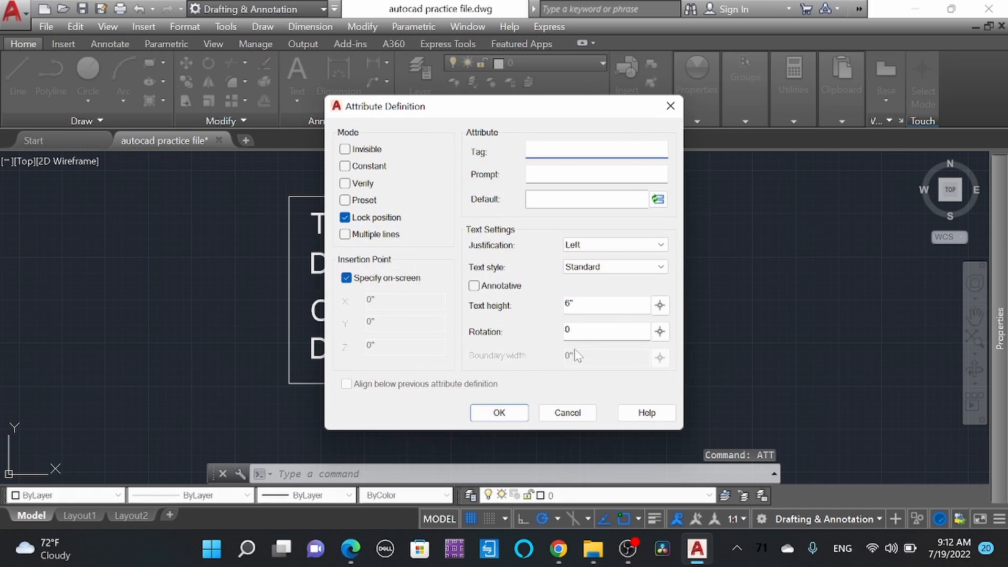
{"action": "left_click_drag", "start_coordinate": [448, 109], "coordinate": [691, 150]}
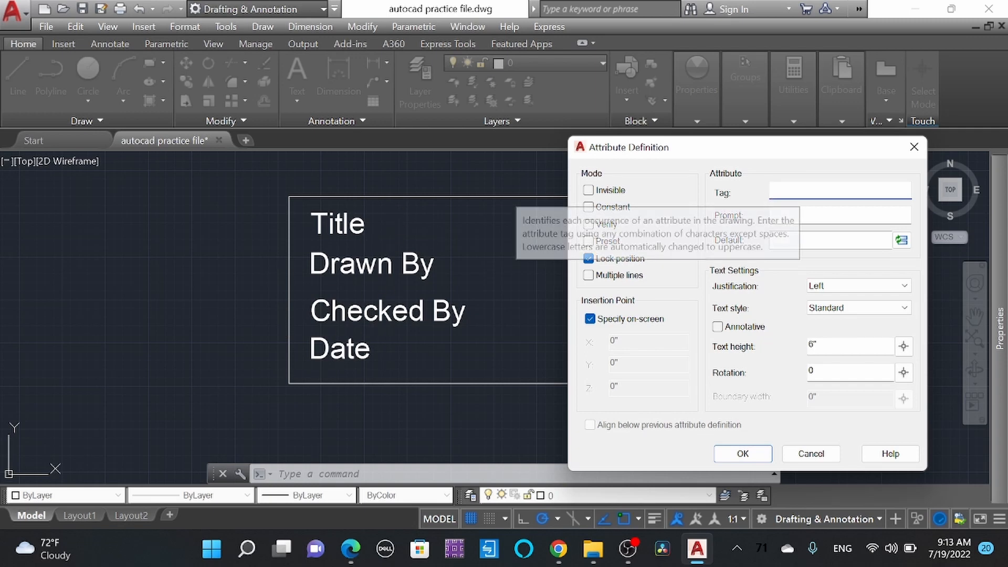
{"action": "left_click", "coordinate": [806, 215]}
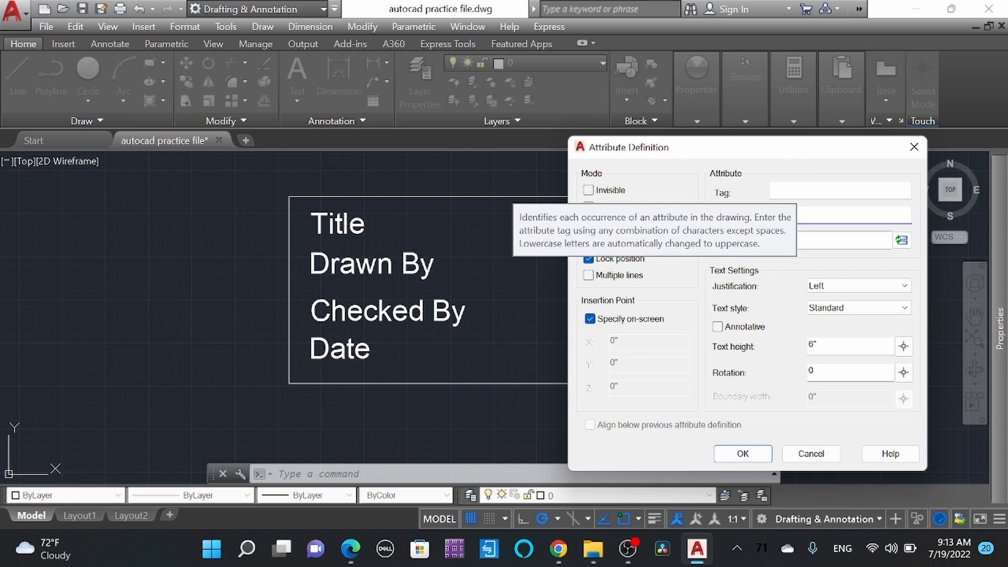
{"action": "left_click", "coordinate": [797, 191]}
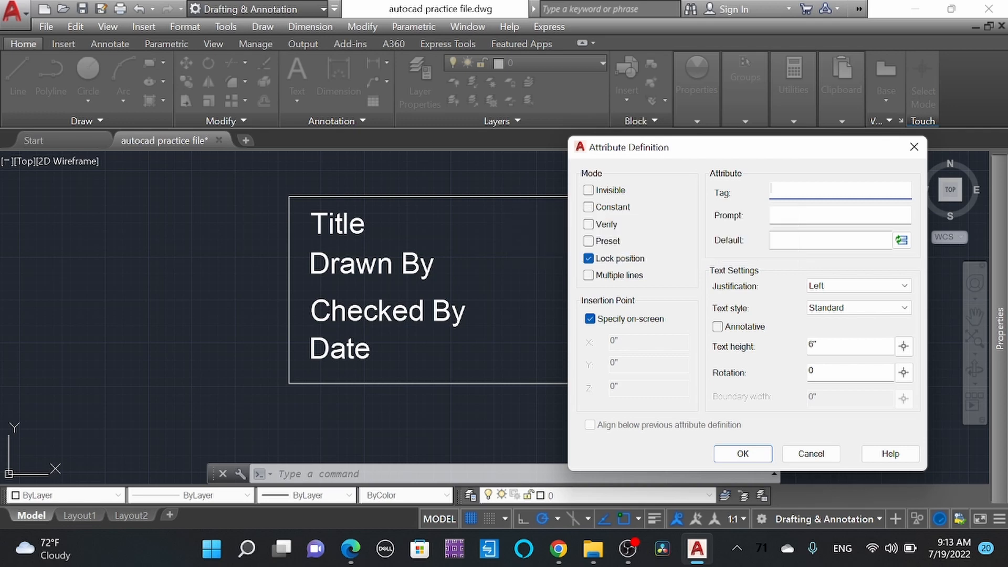
{"action": "key", "text": "Tab"}
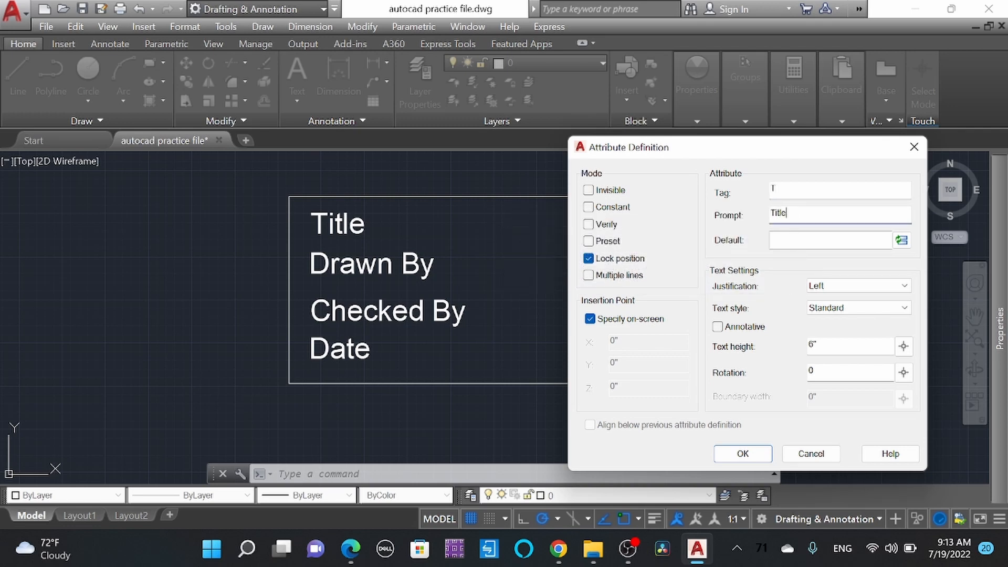
{"action": "left_click", "coordinate": [740, 453]}
{"action": "left_click", "coordinate": [490, 231]}
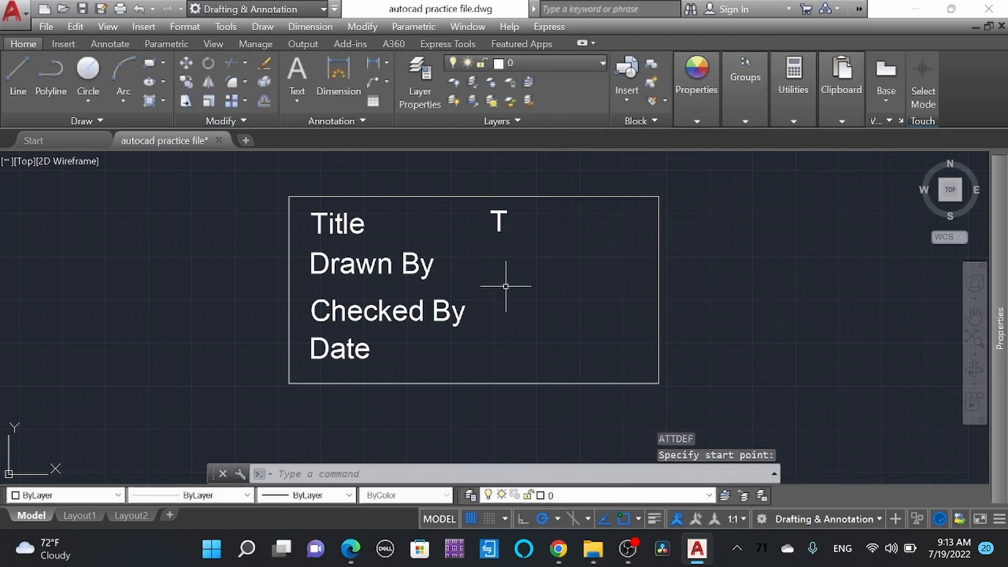
Step: Copy the T attribute straight down to the Drawn By and Checked By rows
{"action": "left_click", "coordinate": [501, 223]}
{"action": "left_click", "coordinate": [490, 224]}
{"action": "type", "text": "co"}
{"action": "key", "text": "Return"}
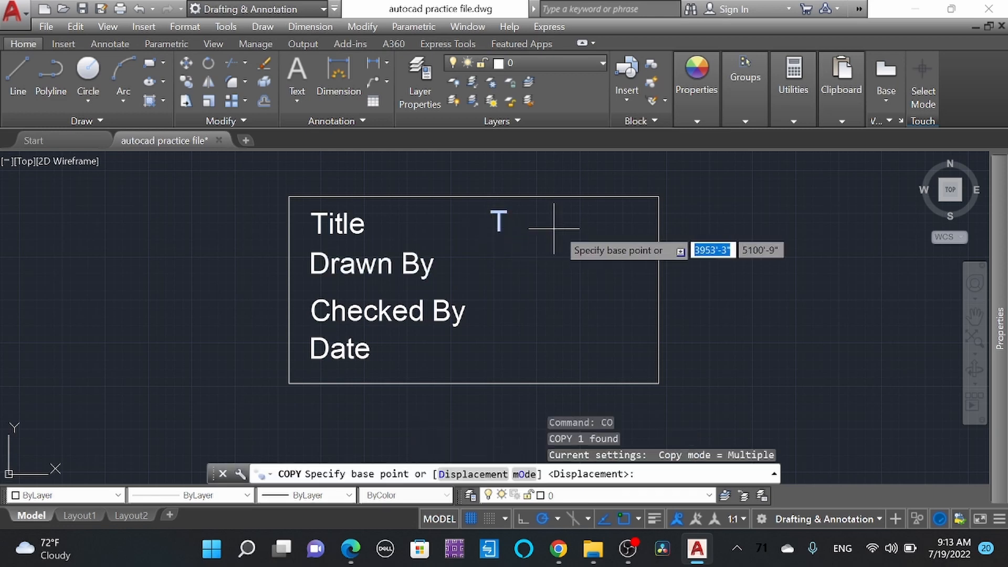
{"action": "left_click", "coordinate": [578, 229]}
{"action": "left_click", "coordinate": [578, 273]}
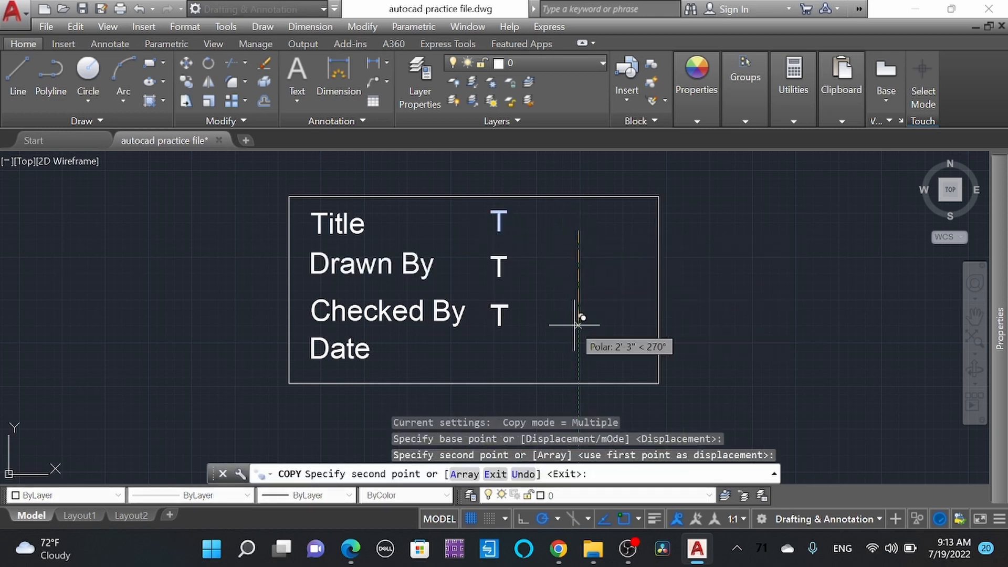
{"action": "left_click", "coordinate": [577, 323]}
{"action": "key", "text": "Escape"}
Step: Set the prompt of the attribute beside the Drawn By label to "Drawn BY"
{"action": "double_click", "coordinate": [497, 265]}
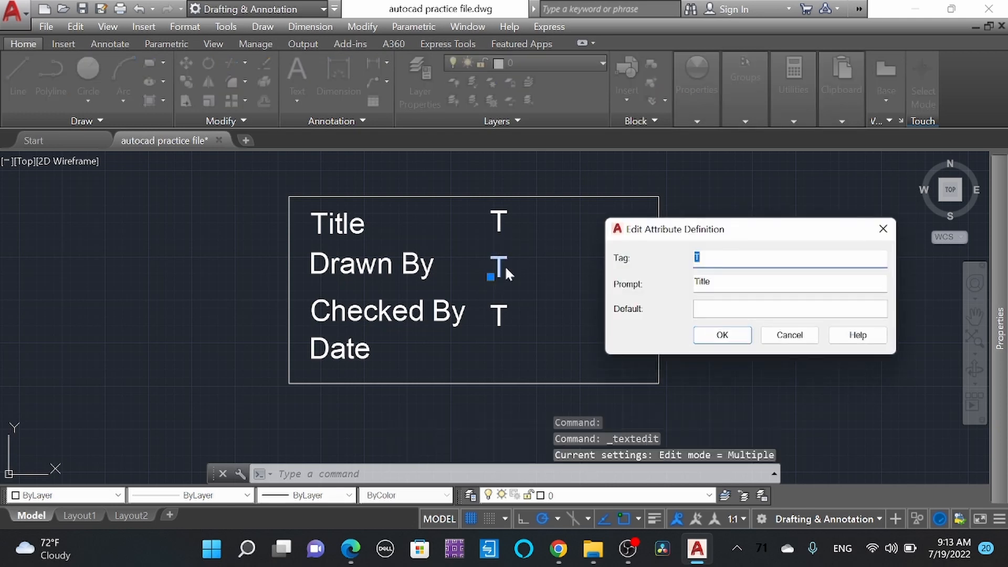
{"action": "key", "text": "Tab"}
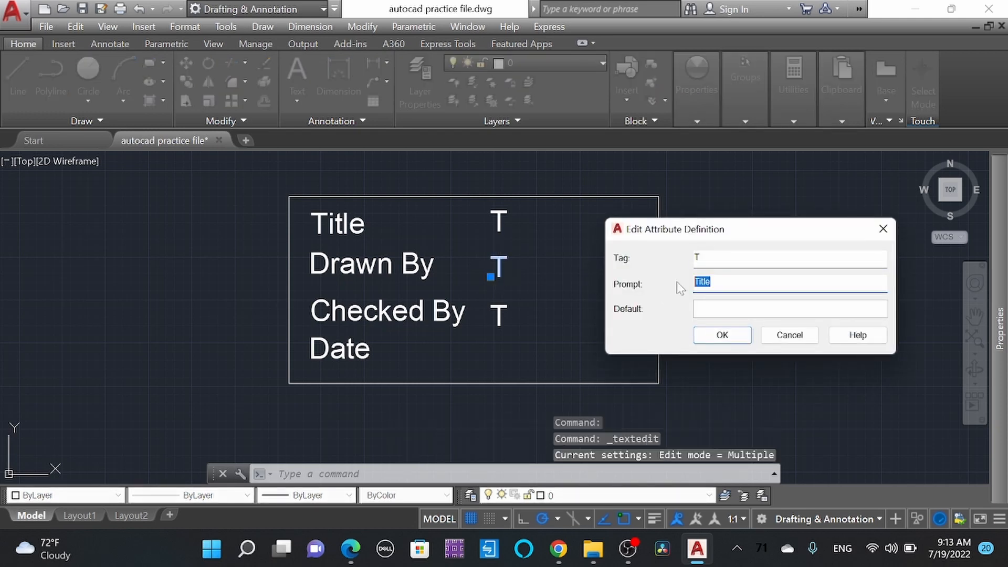
{"action": "type", "text": "Draw"}
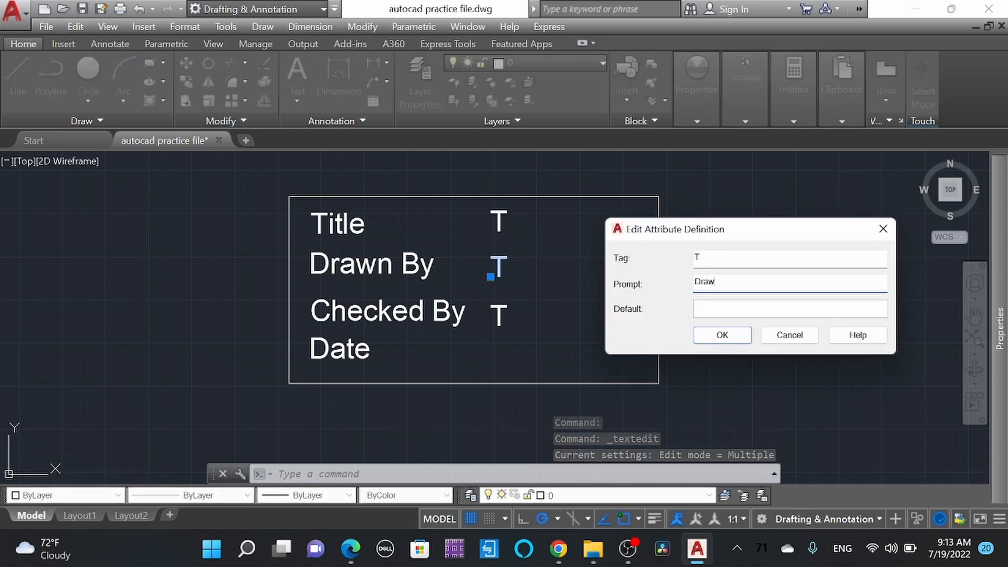
{"action": "type", "text": "n BY"}
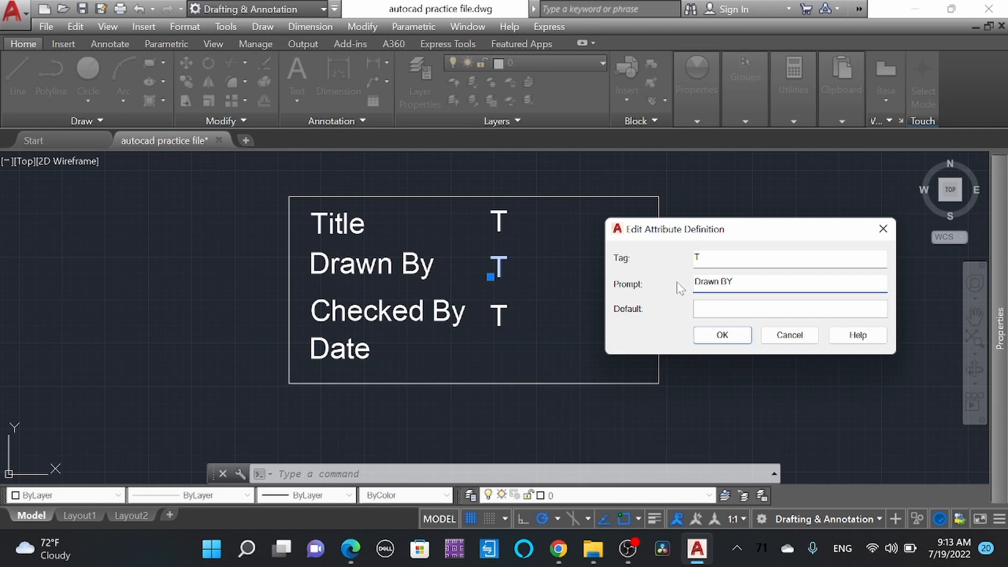
{"action": "left_click", "coordinate": [725, 338]}
Step: Set the prompt of the attribute beside the Checked By label to "Checked by"
{"action": "left_click", "coordinate": [506, 316]}
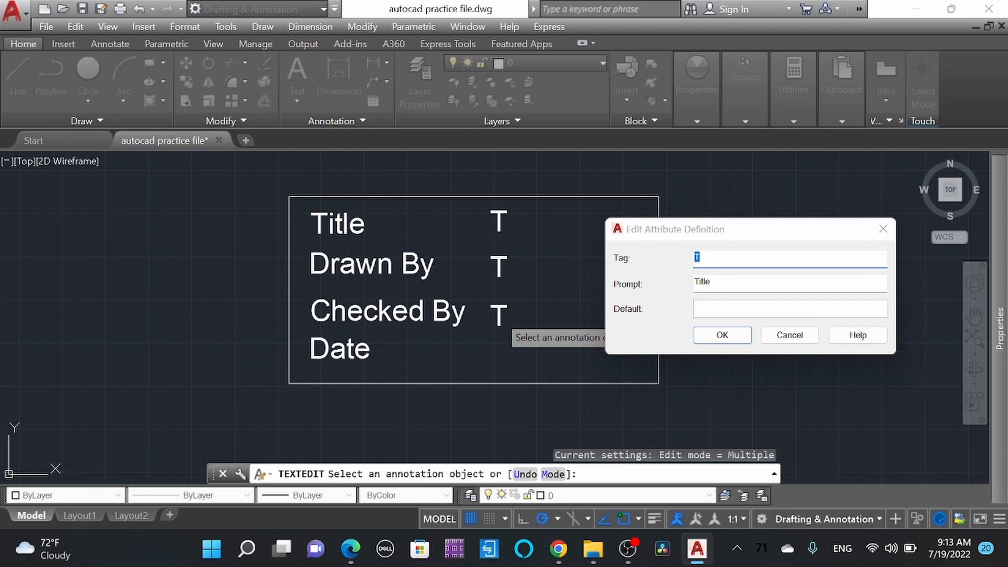
{"action": "key", "text": "Tab"}
{"action": "type", "text": "Che"}
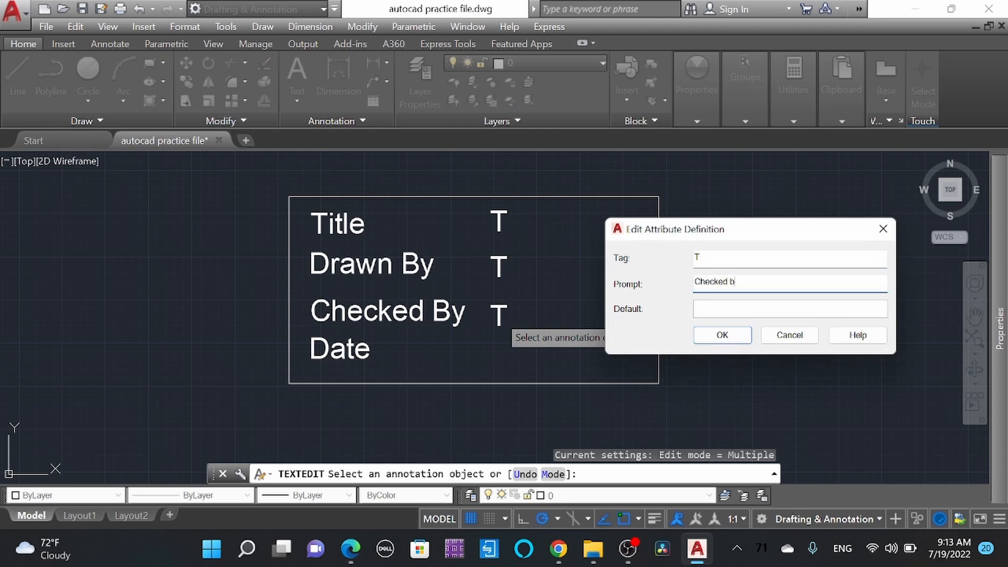
{"action": "left_click", "coordinate": [719, 334]}
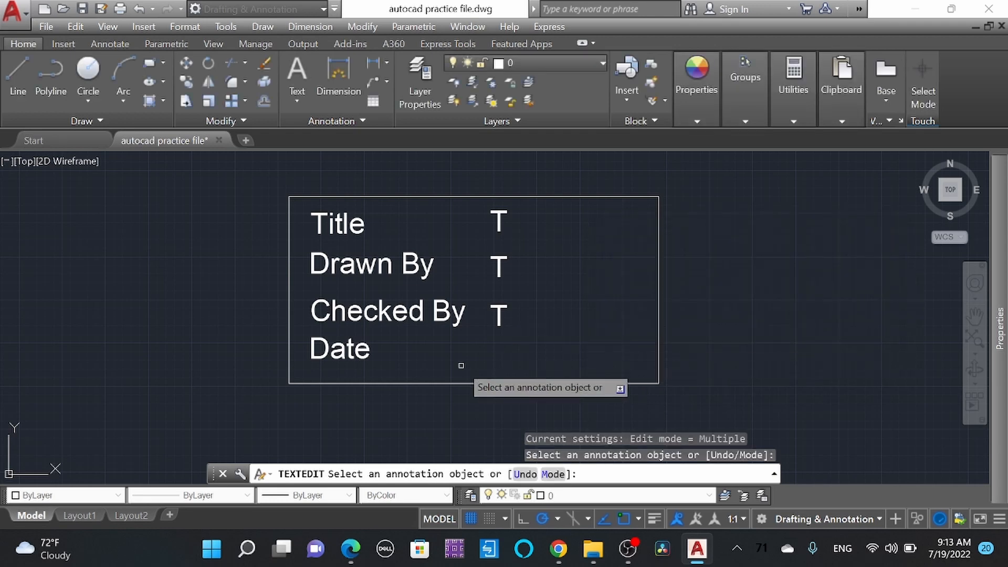
{"action": "key", "text": "Return"}
Step: Begin a new attribute definition with tag D and prompt "Date"
{"action": "type", "text": "ATT"}
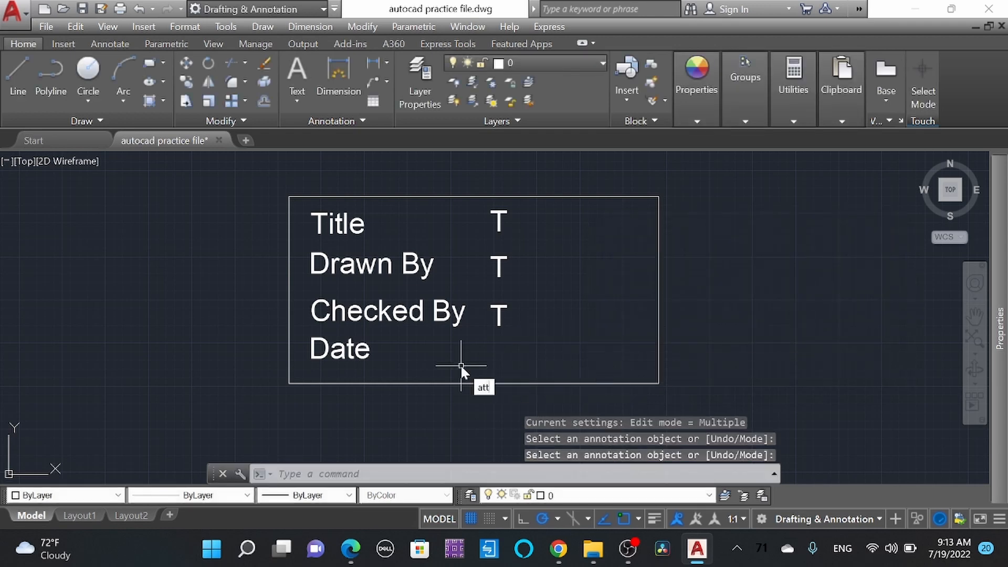
{"action": "key", "text": "Return"}
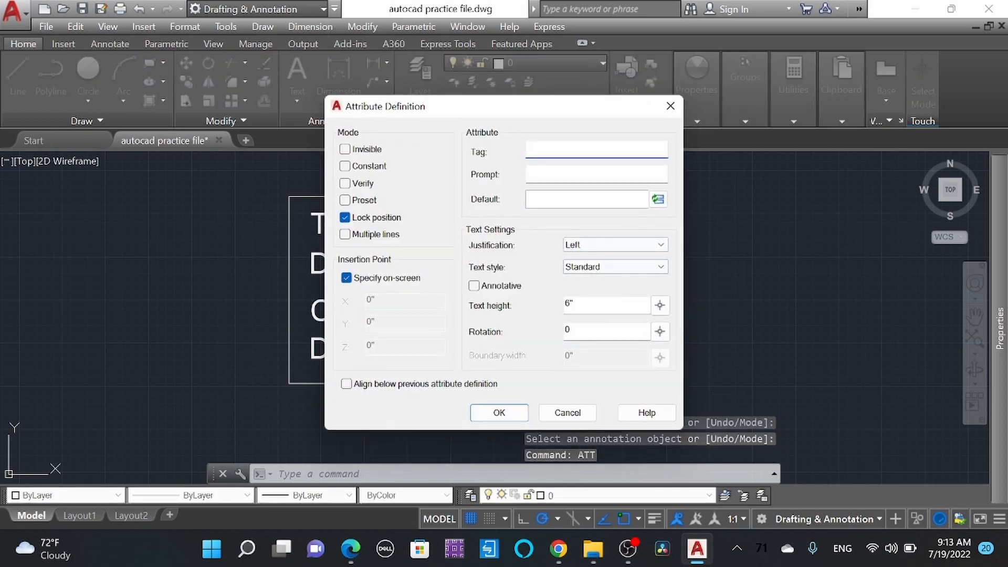
{"action": "left_click_drag", "start_coordinate": [534, 110], "coordinate": [702, 144]}
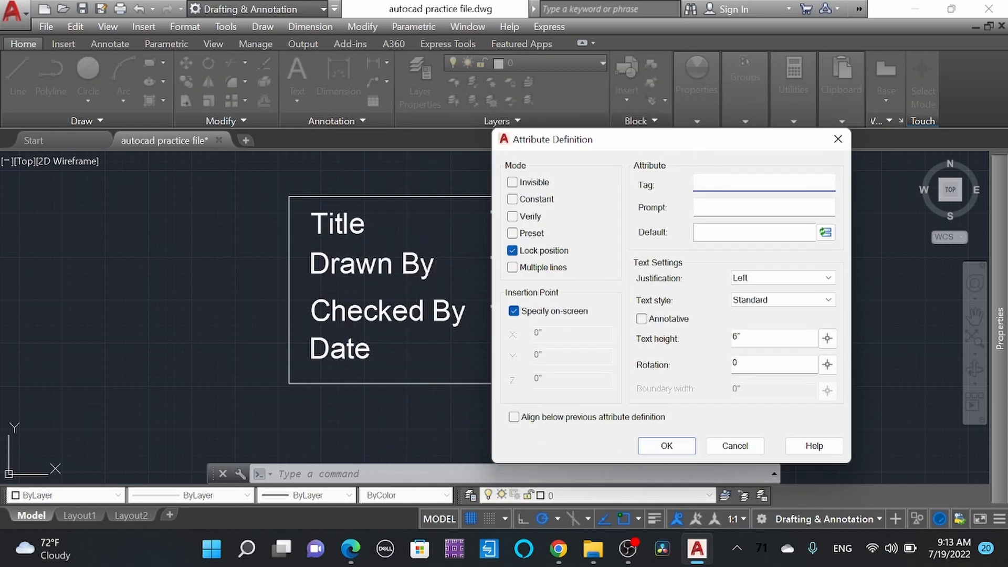
{"action": "key", "text": "Tab"}
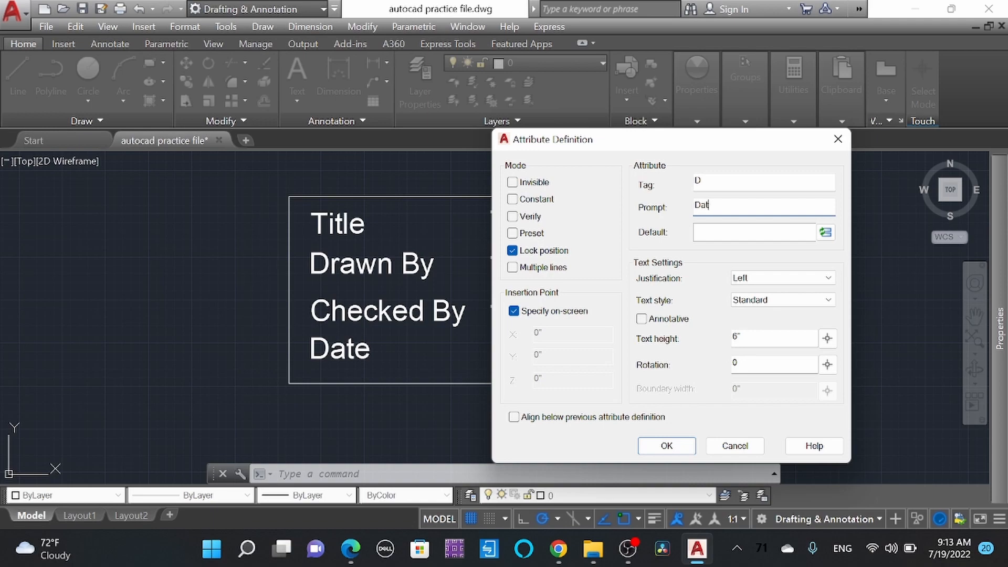
Step: Choose the Date field from the Date & Time category for the attribute's default value
{"action": "left_click", "coordinate": [825, 232]}
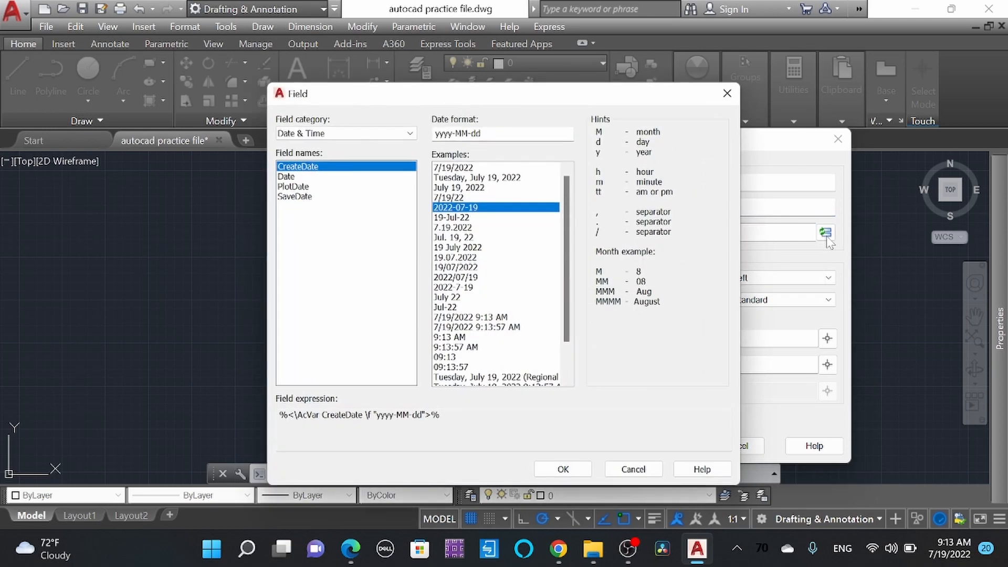
{"action": "left_click", "coordinate": [297, 176]}
{"action": "left_click", "coordinate": [304, 187]}
{"action": "left_click", "coordinate": [311, 197]}
{"action": "left_click", "coordinate": [355, 134]}
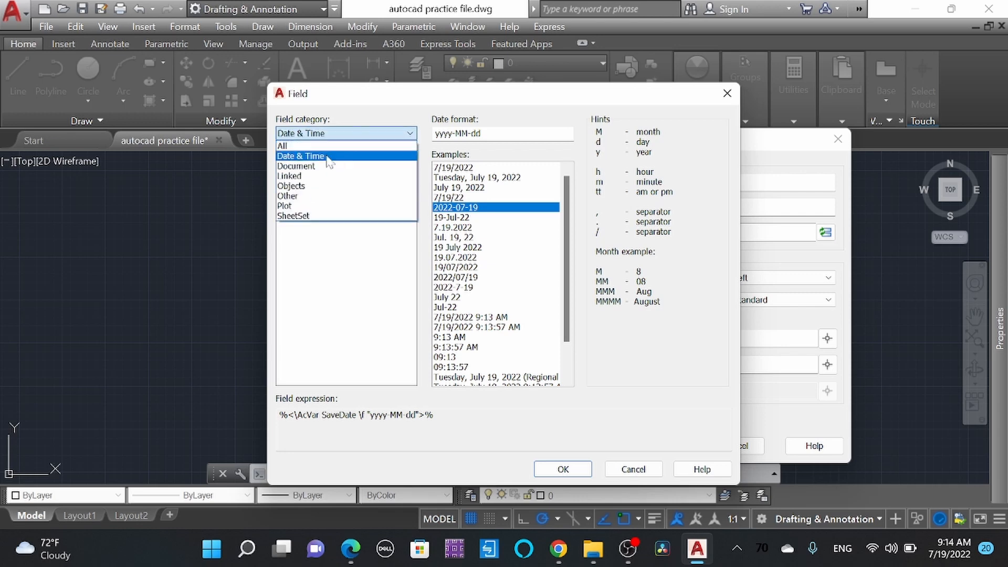
{"action": "left_click", "coordinate": [323, 157]}
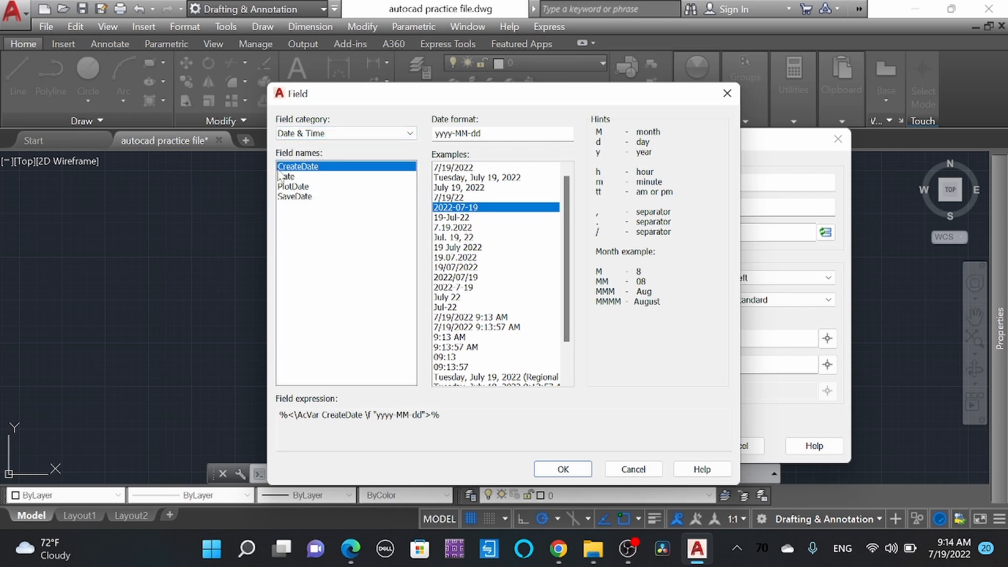
{"action": "left_click", "coordinate": [297, 177]}
Step: Format the default date field as yyyy-MM-dd and place the D attribute inside the rectangle beside the Date label
{"action": "left_click", "coordinate": [472, 230]}
{"action": "left_click", "coordinate": [475, 267]}
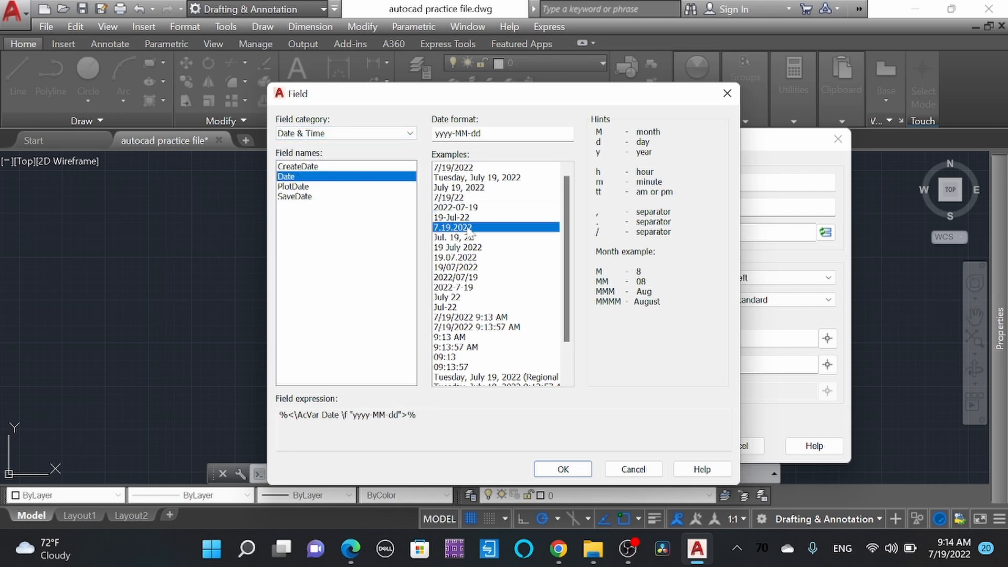
{"action": "left_click", "coordinate": [474, 318]}
{"action": "left_click", "coordinate": [473, 277]}
{"action": "left_click", "coordinate": [472, 227]}
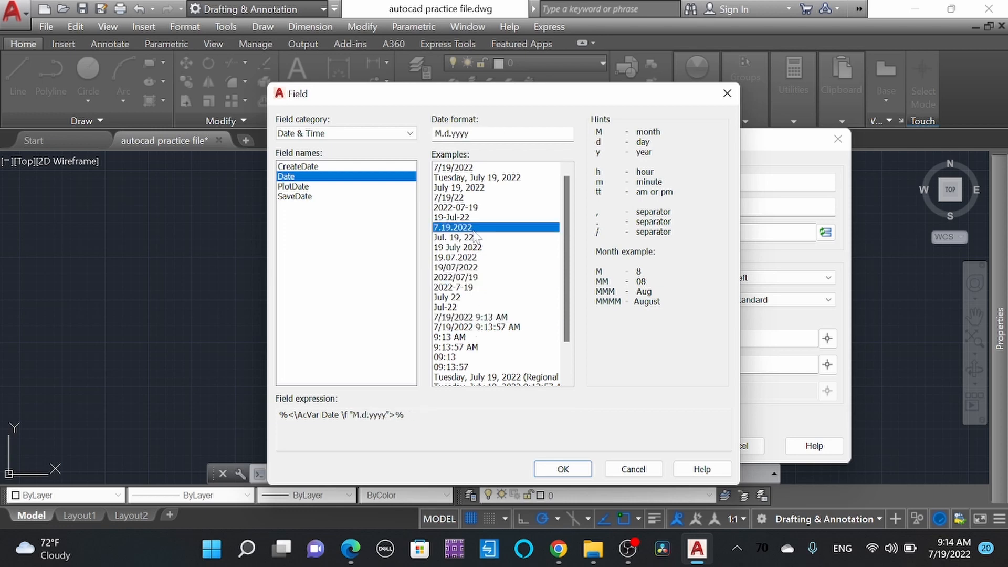
{"action": "left_click", "coordinate": [467, 208]}
{"action": "left_click", "coordinate": [466, 219]}
{"action": "left_click", "coordinate": [479, 208]}
{"action": "left_click", "coordinate": [563, 468]}
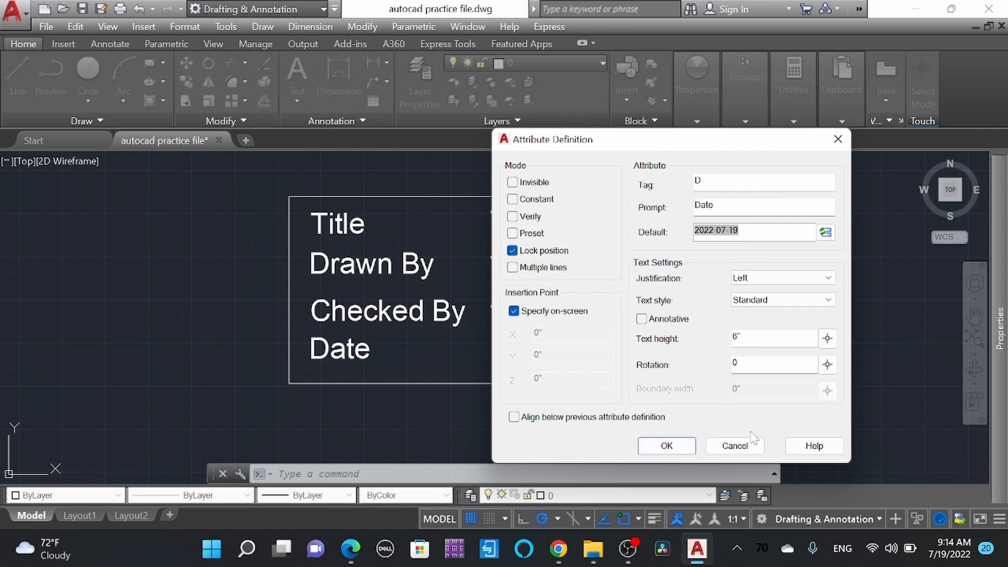
{"action": "left_click", "coordinate": [665, 447]}
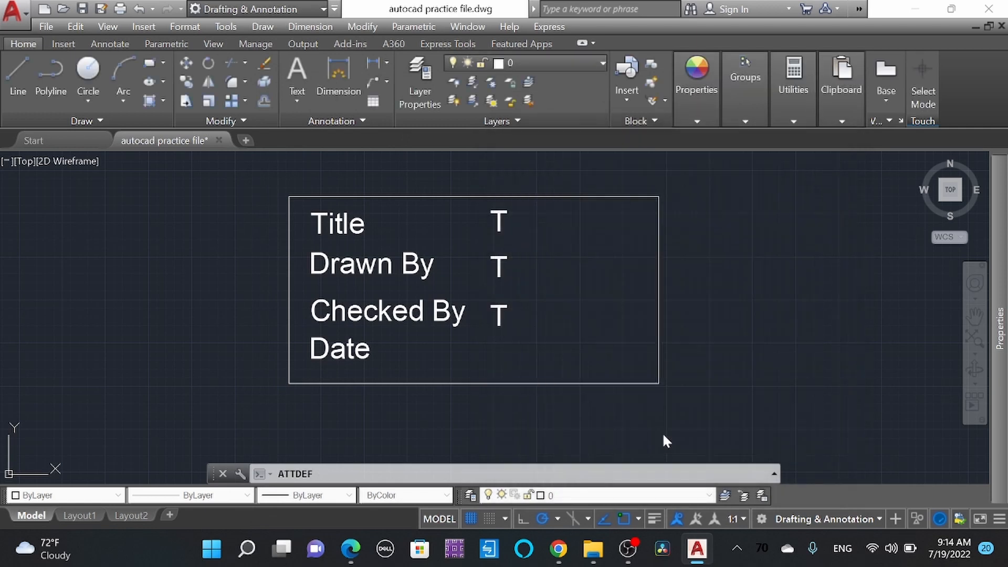
{"action": "left_click", "coordinate": [492, 368]}
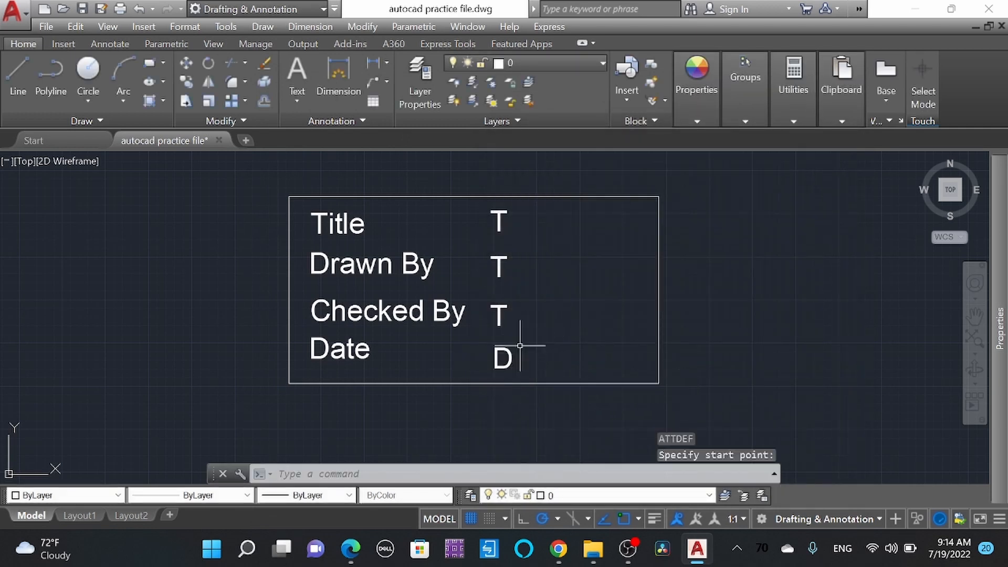
{"action": "left_click", "coordinate": [540, 374]}
{"action": "left_click", "coordinate": [491, 209]}
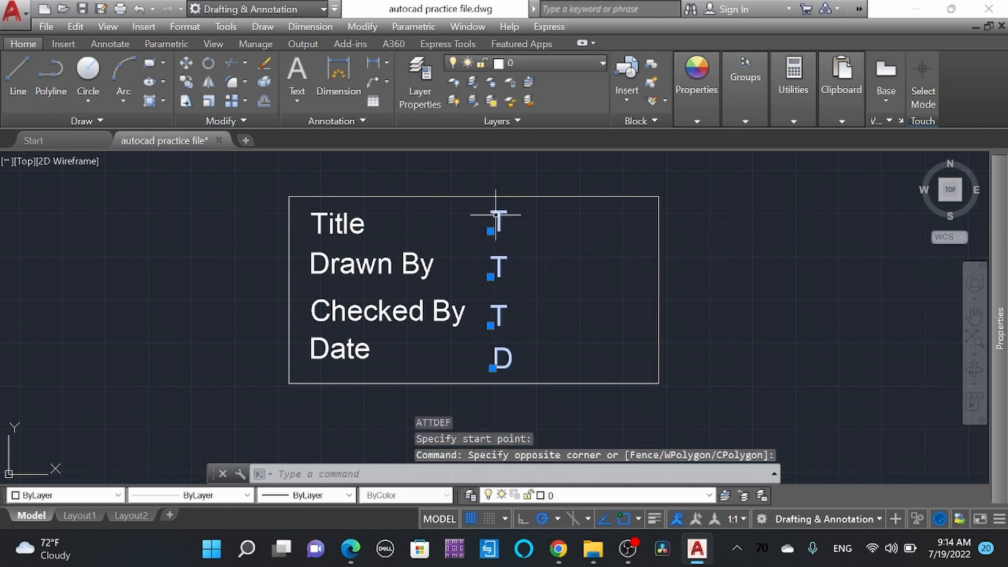
{"action": "key", "text": "Escape"}
{"action": "left_click", "coordinate": [428, 364]}
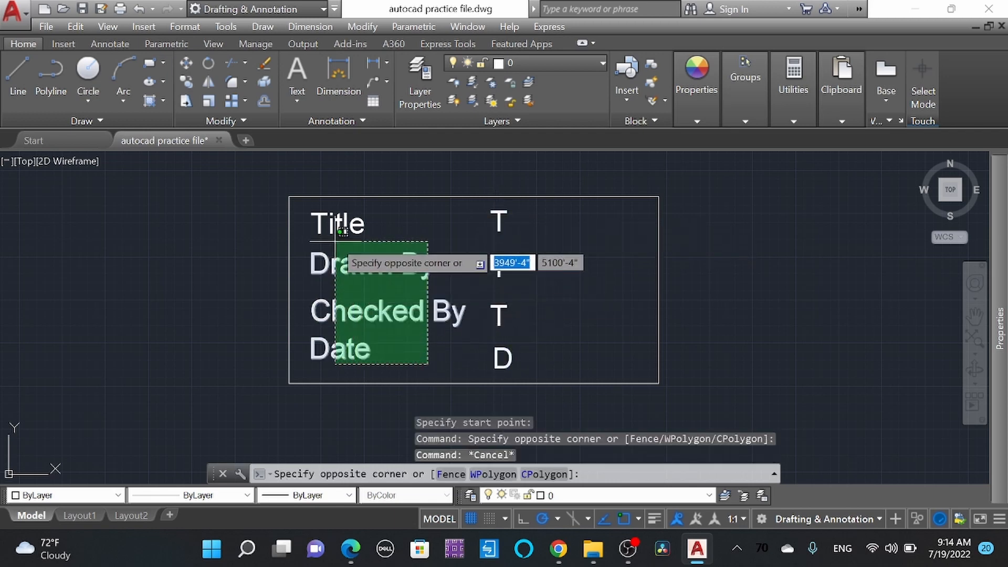
{"action": "left_click", "coordinate": [340, 224]}
{"action": "key", "text": "Escape"}
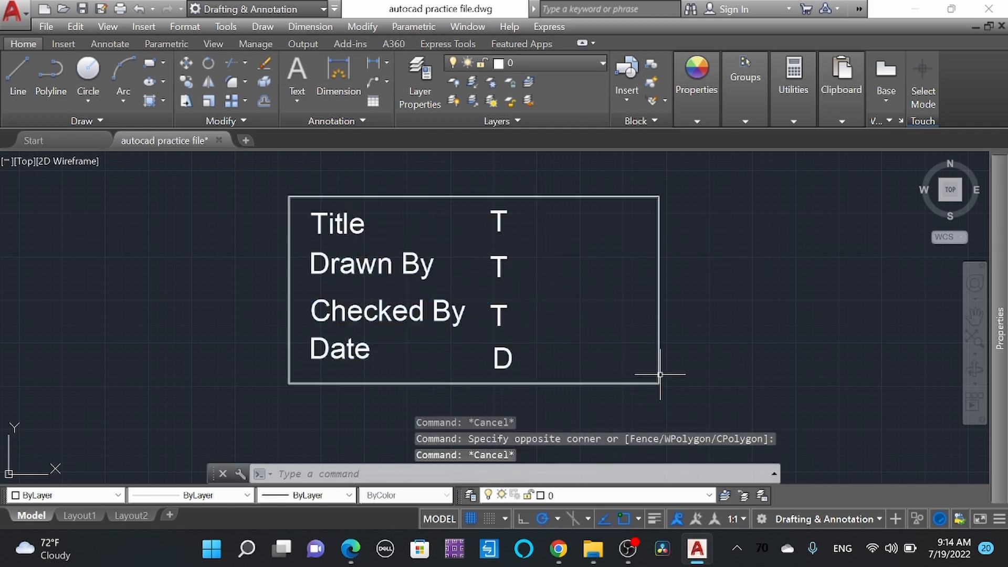
Step: Create a block named TB from the rectangle, its four labels and the four attributes, converting the selected objects to the block
{"action": "left_click", "coordinate": [686, 403]}
{"action": "left_click", "coordinate": [265, 191]}
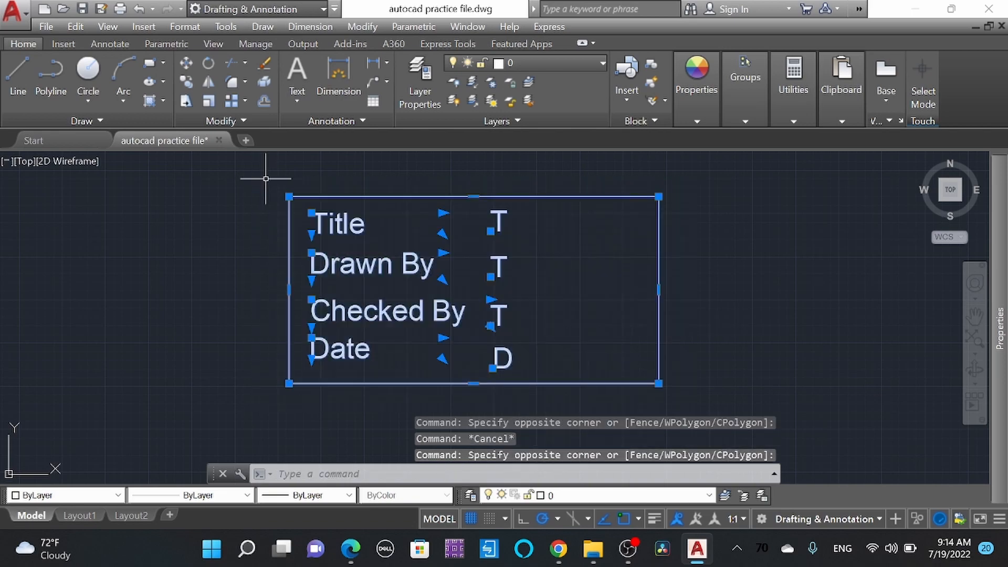
{"action": "key", "text": "Return"}
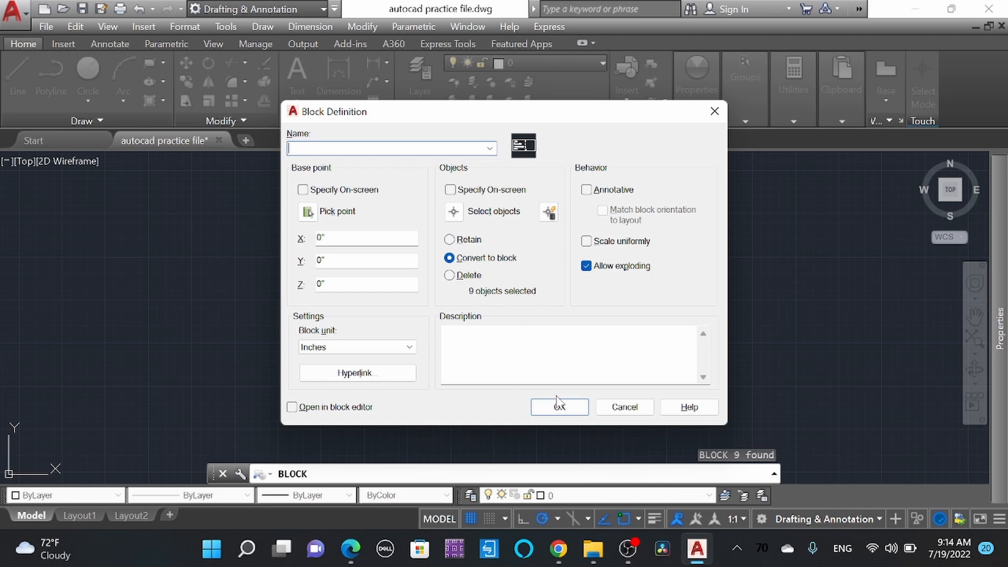
{"action": "left_click", "coordinate": [560, 407]}
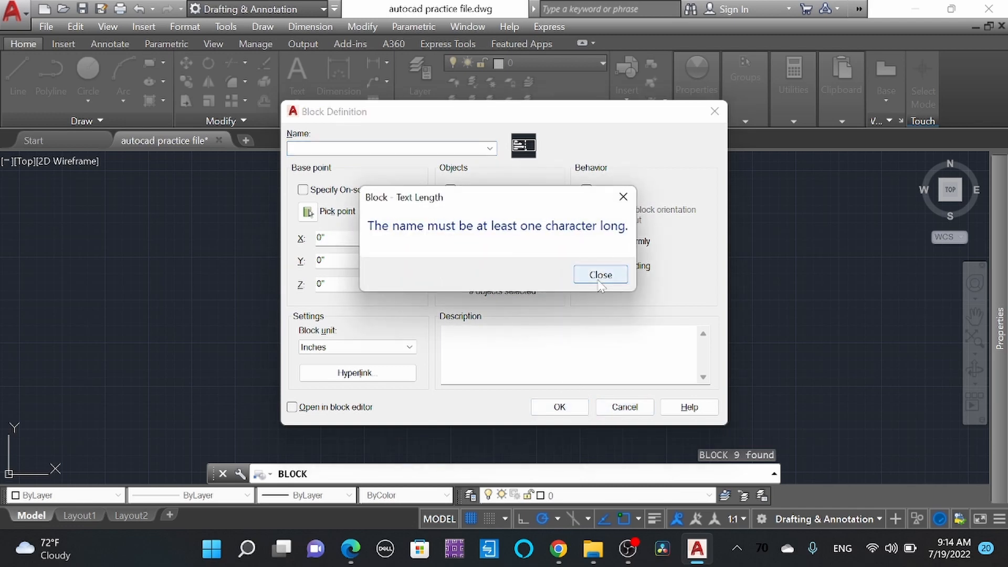
{"action": "left_click", "coordinate": [587, 276]}
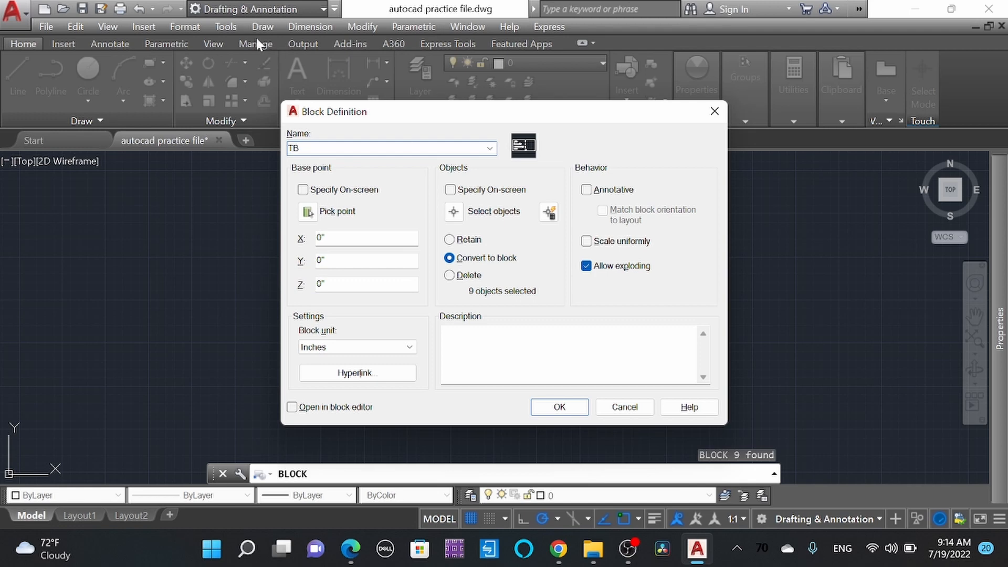
{"action": "left_click", "coordinate": [559, 407]}
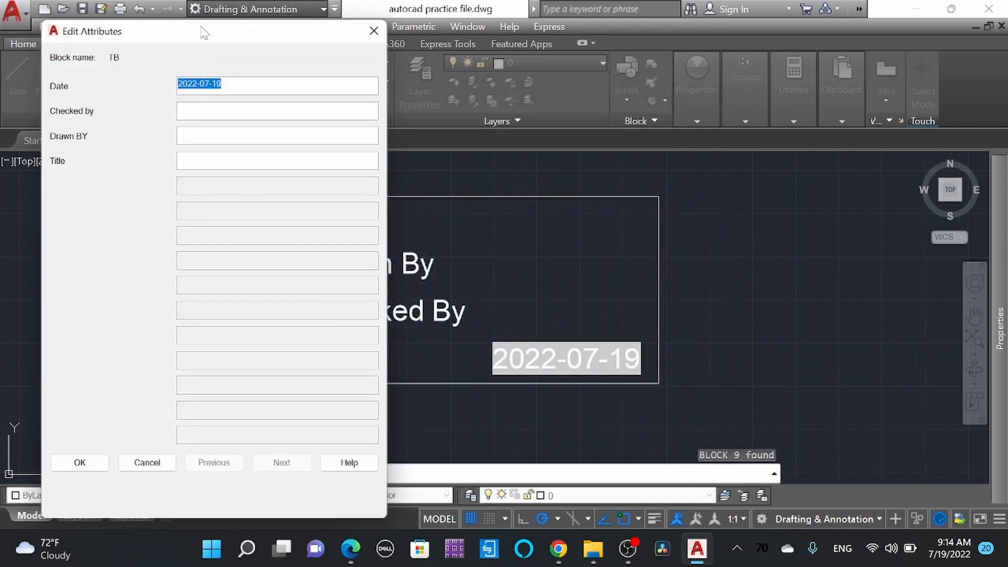
Step: Fill in the TB block's attributes: Checked by "Structural Engineer", Drawn BY "Civil Engineer" and Title "Architectural Drawing"
{"action": "left_click_drag", "start_coordinate": [141, 40], "coordinate": [759, 78]}
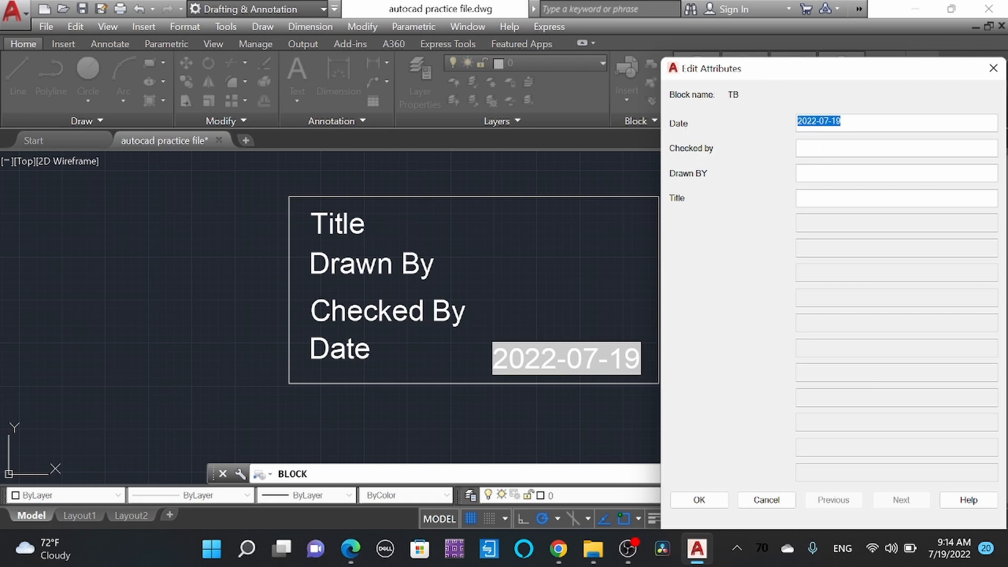
{"action": "left_click", "coordinate": [842, 121]}
{"action": "left_click", "coordinate": [840, 148]}
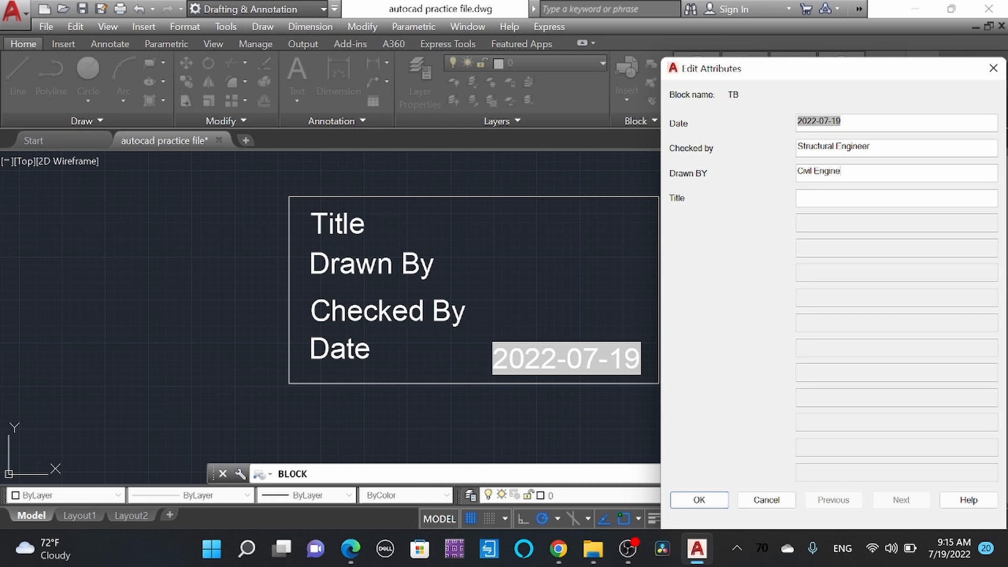
{"action": "left_click", "coordinate": [819, 198]}
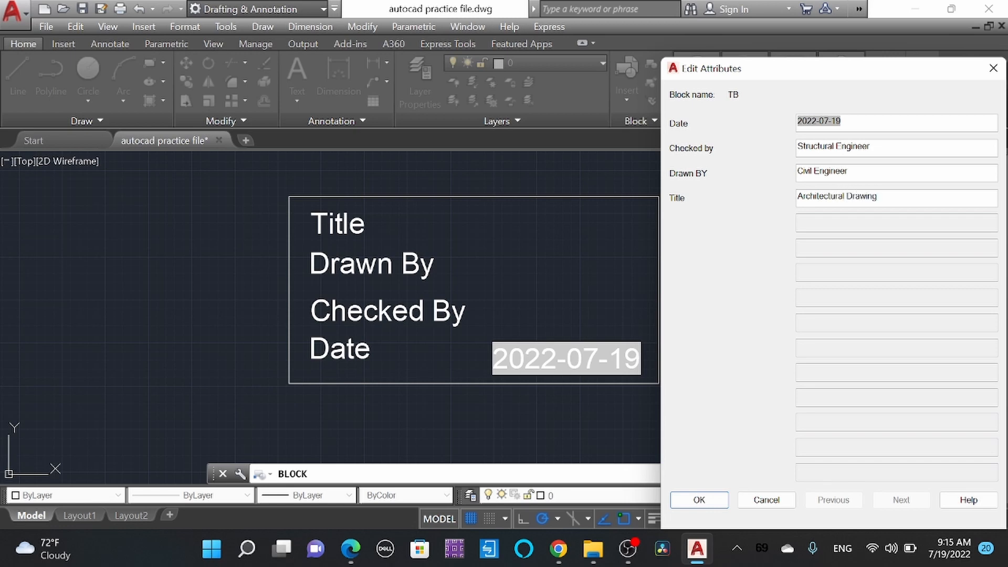
{"action": "left_click", "coordinate": [698, 500]}
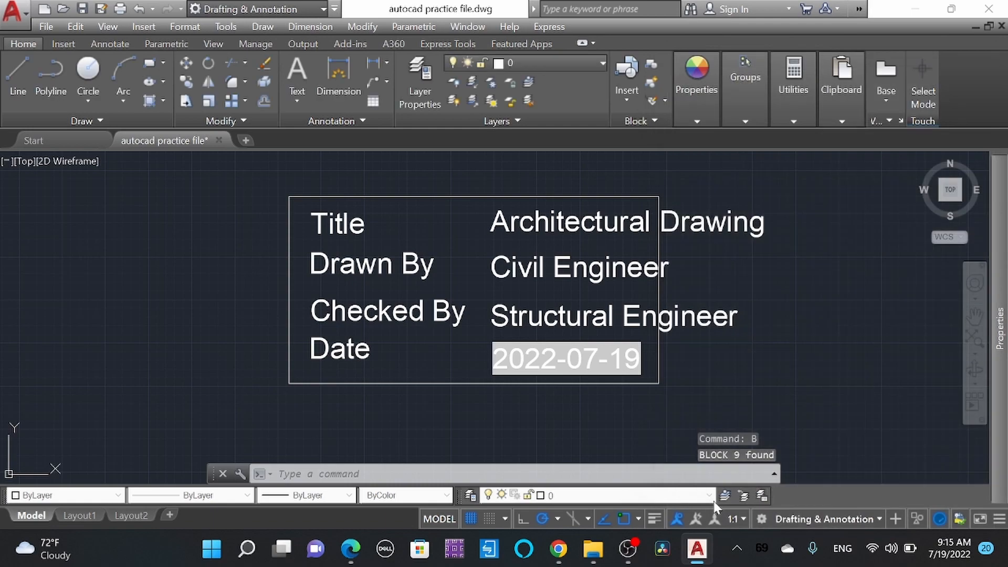
{"action": "left_click", "coordinate": [677, 283]}
{"action": "left_click", "coordinate": [654, 292]}
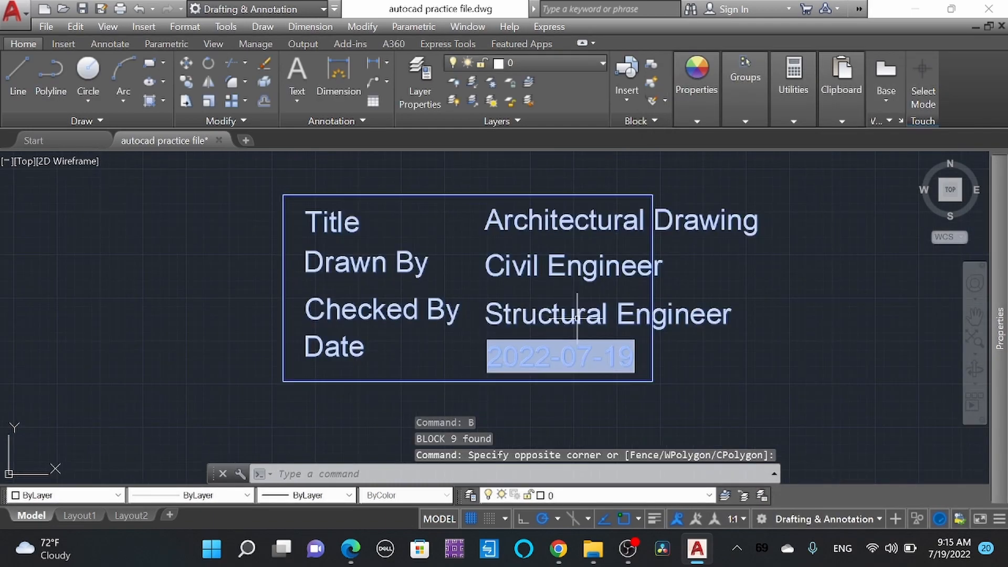
{"action": "key", "text": "Escape"}
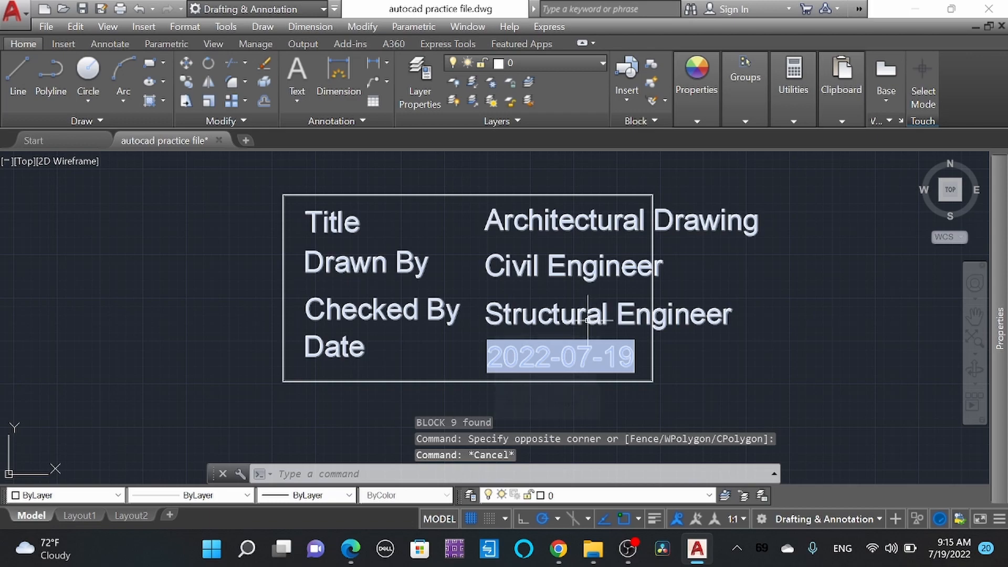
Step: Examine the TB block's attribute values, reselecting the block and going through its Date, Checked by, Drawn BY and Title entries
{"action": "left_click", "coordinate": [653, 81]}
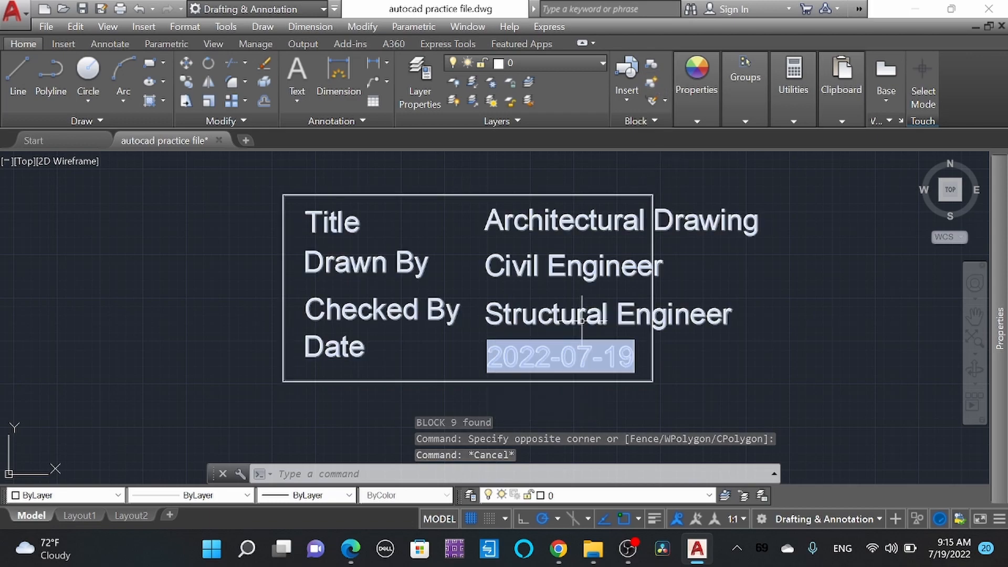
{"action": "left_click", "coordinate": [577, 314]}
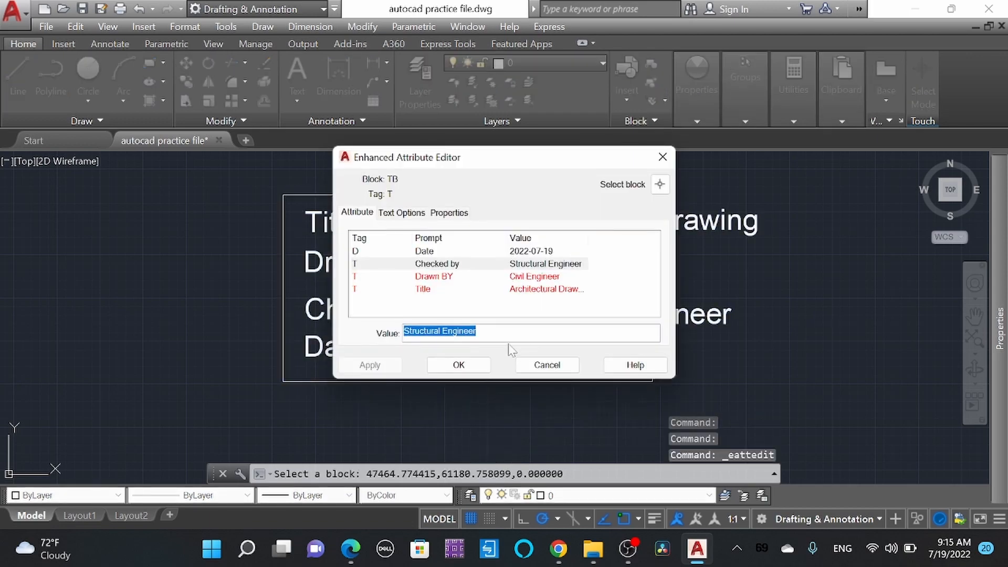
{"action": "left_click", "coordinate": [478, 370]}
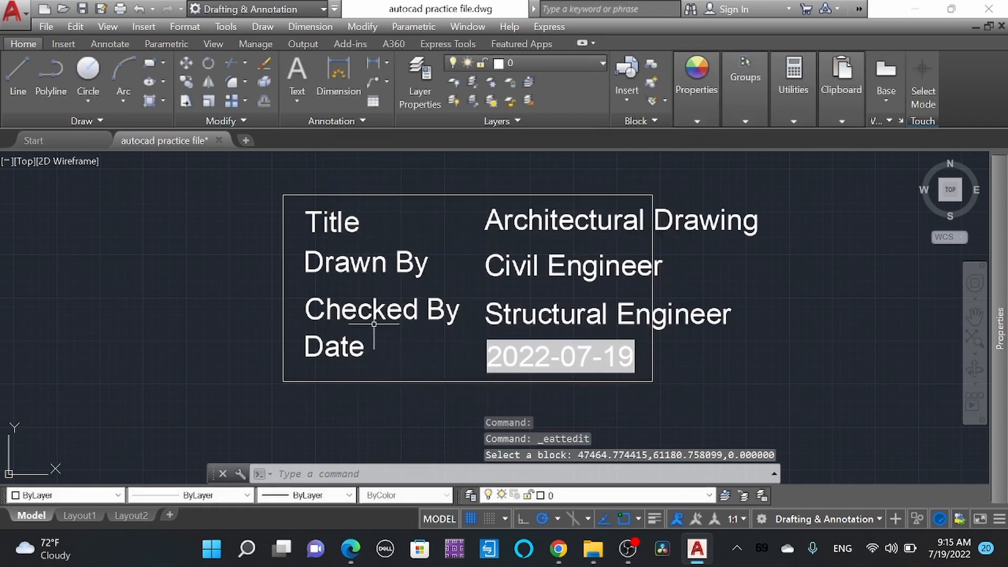
{"action": "left_click", "coordinate": [377, 322]}
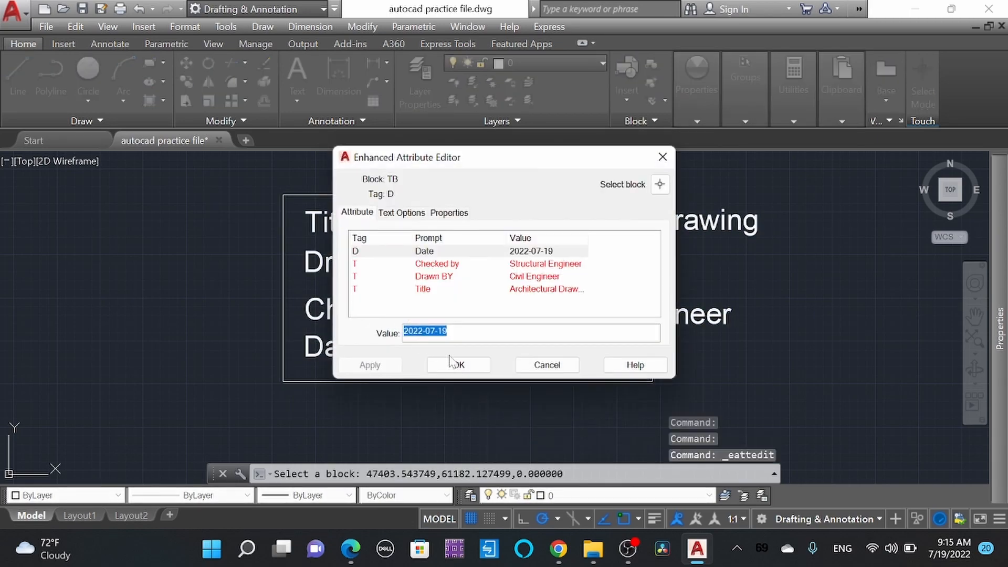
{"action": "left_click", "coordinate": [659, 184]}
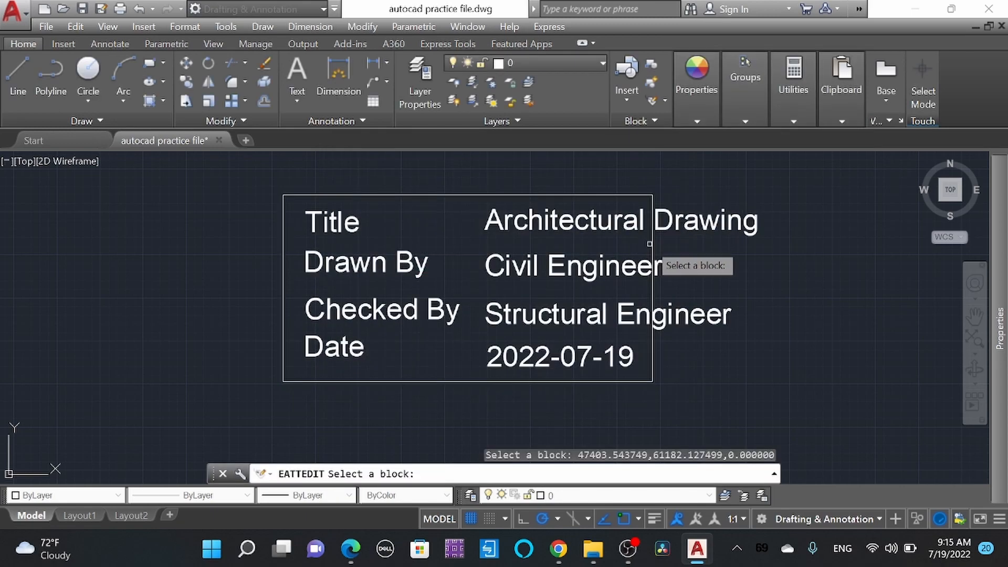
{"action": "left_click", "coordinate": [651, 246]}
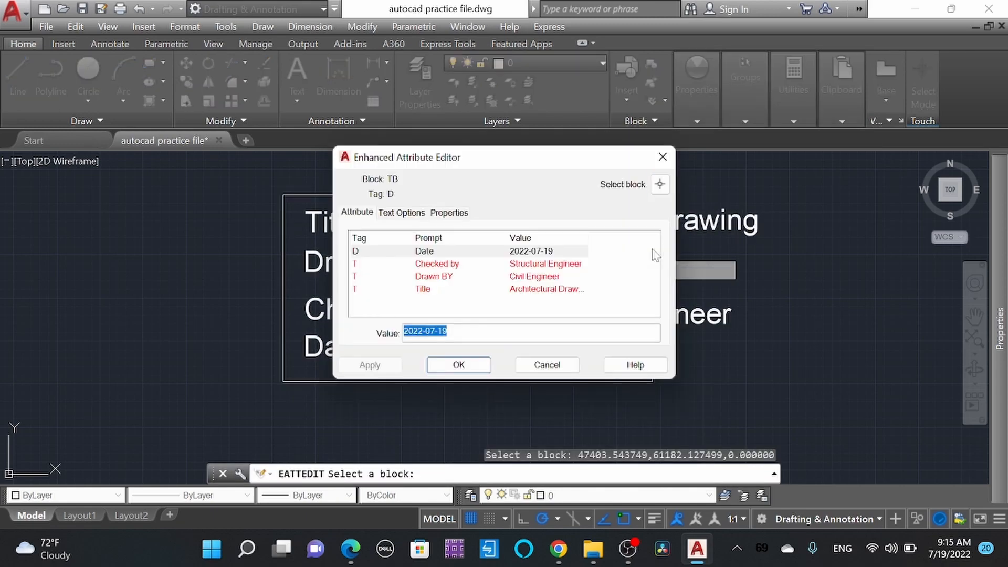
{"action": "key", "text": "Return"}
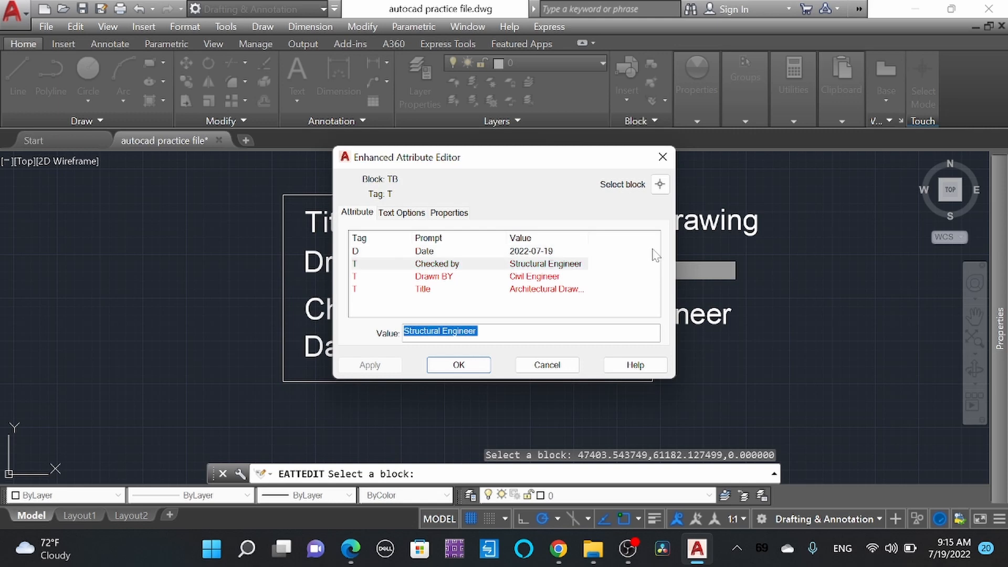
{"action": "left_click", "coordinate": [539, 278]}
{"action": "left_click", "coordinate": [558, 290]}
{"action": "left_click", "coordinate": [568, 273]}
{"action": "left_click", "coordinate": [535, 262]}
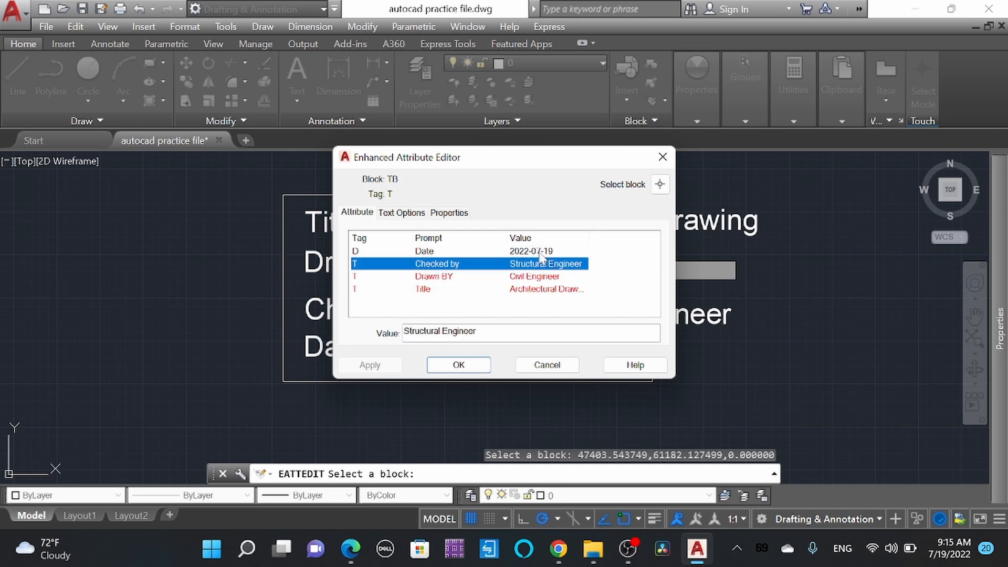
{"action": "left_click", "coordinate": [527, 252]}
Step: Change the TB block's Drawn BY attribute value to "Architect", apply it and recheck the block's attributes
{"action": "left_click", "coordinate": [536, 277]}
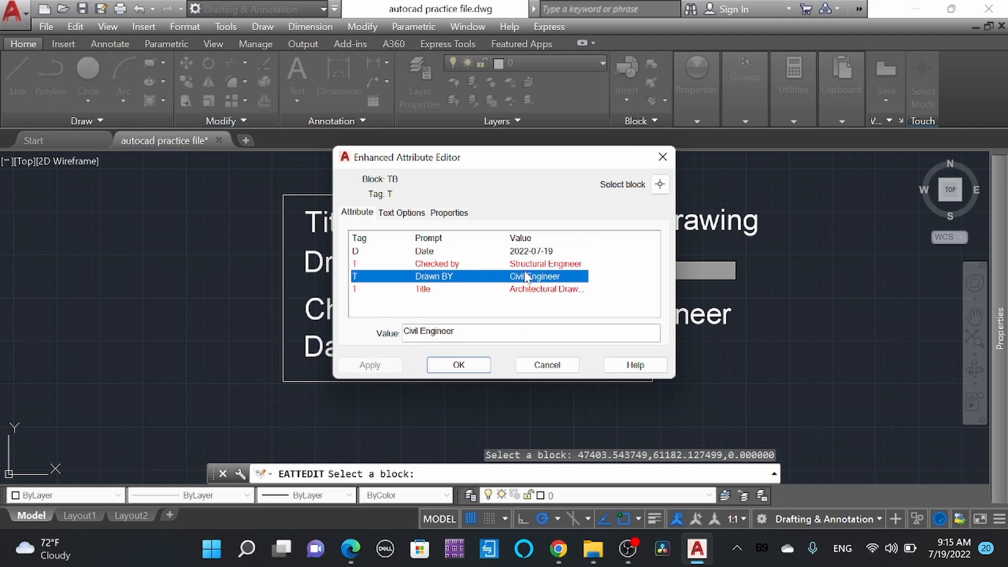
{"action": "key", "text": "Tab"}
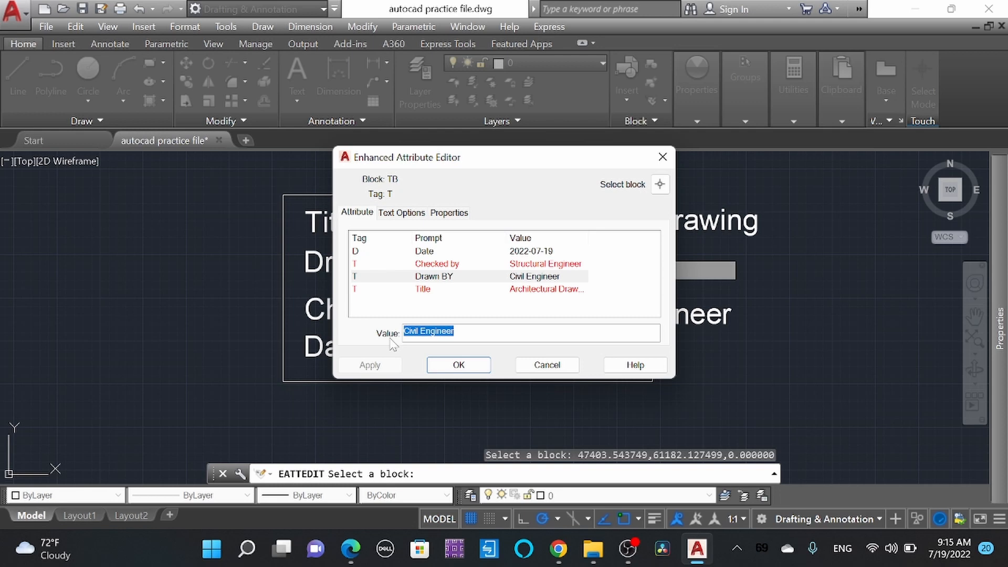
{"action": "type", "text": "Architect"}
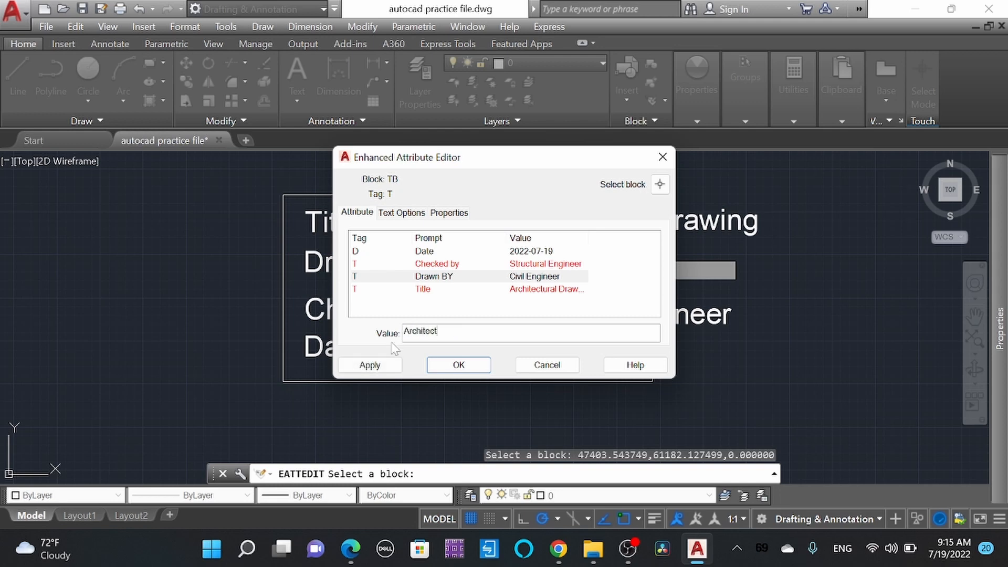
{"action": "left_click", "coordinate": [390, 364]}
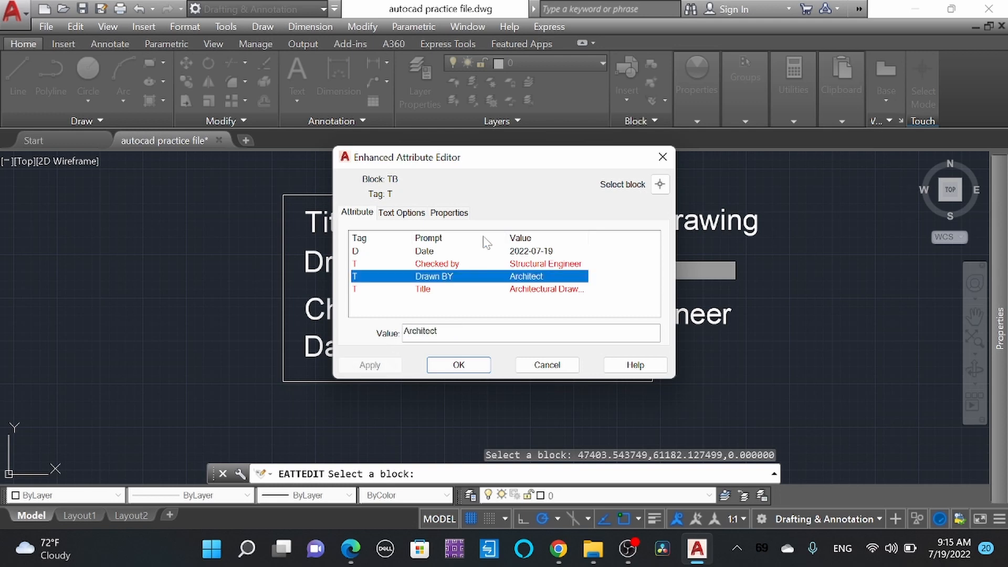
{"action": "left_click_drag", "start_coordinate": [566, 164], "coordinate": [328, 179]}
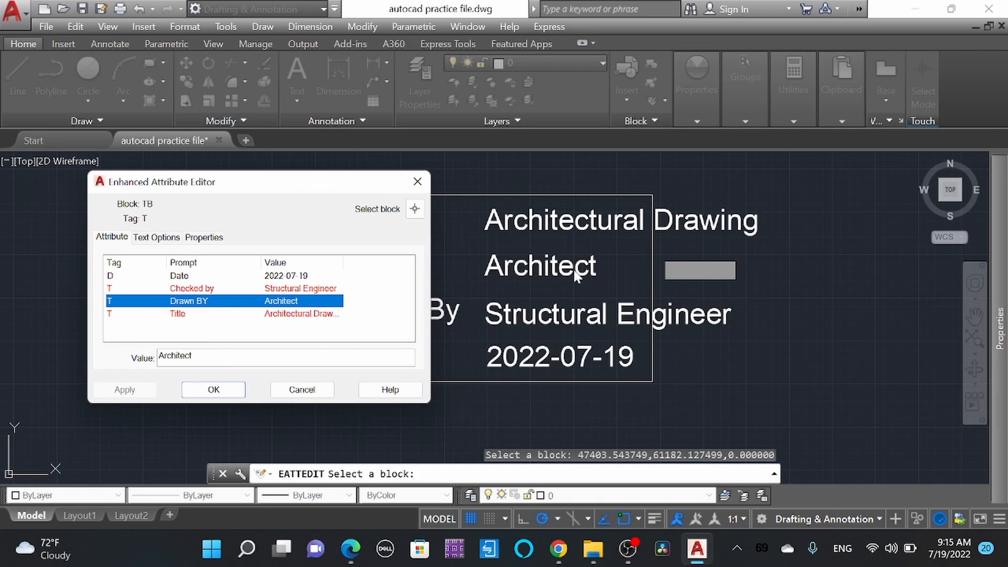
{"action": "left_click", "coordinate": [242, 388]}
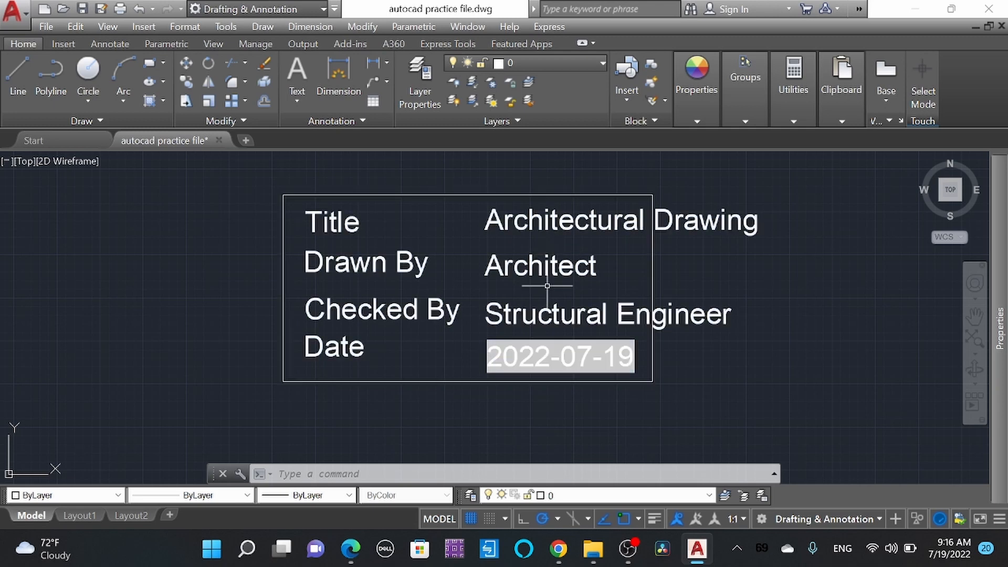
{"action": "double_click", "coordinate": [365, 265]}
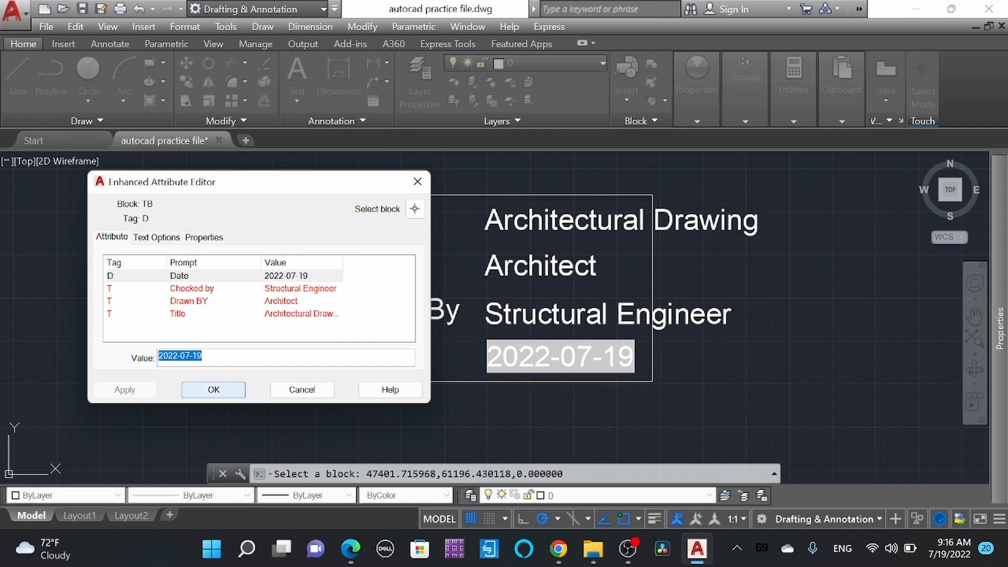
{"action": "left_click", "coordinate": [418, 182]}
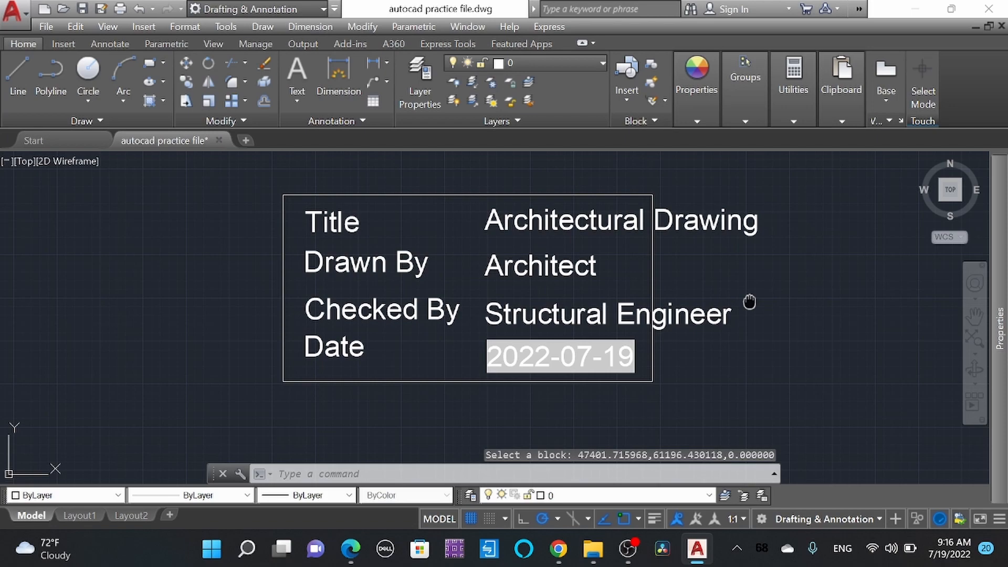
Step: Draw a small rectangle in the empty space to the right of the title block
{"action": "middle_click_drag", "start_coordinate": [749, 302], "coordinate": [569, 308]}
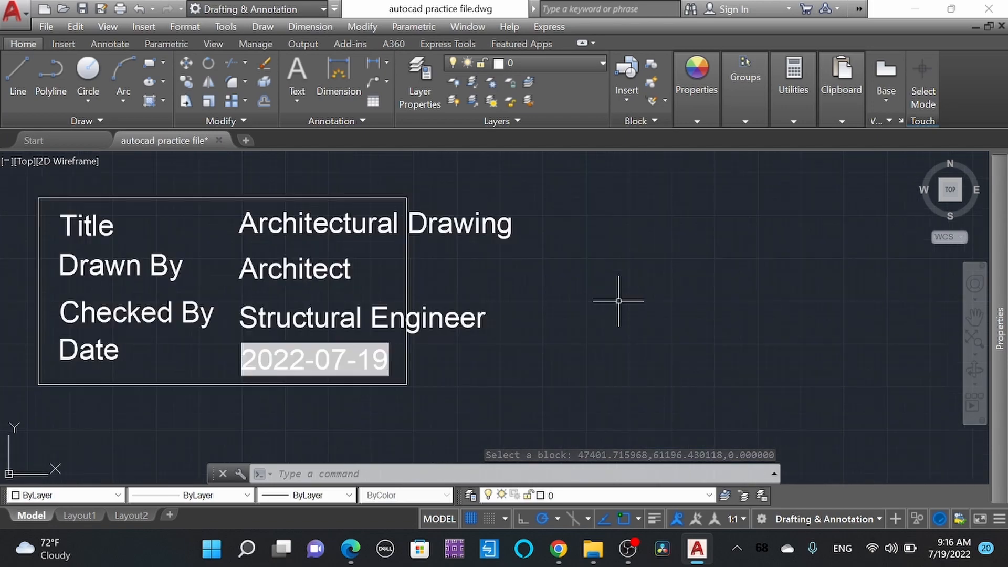
{"action": "type", "text": "rec"}
{"action": "key", "text": "Return"}
{"action": "left_click", "coordinate": [610, 318]}
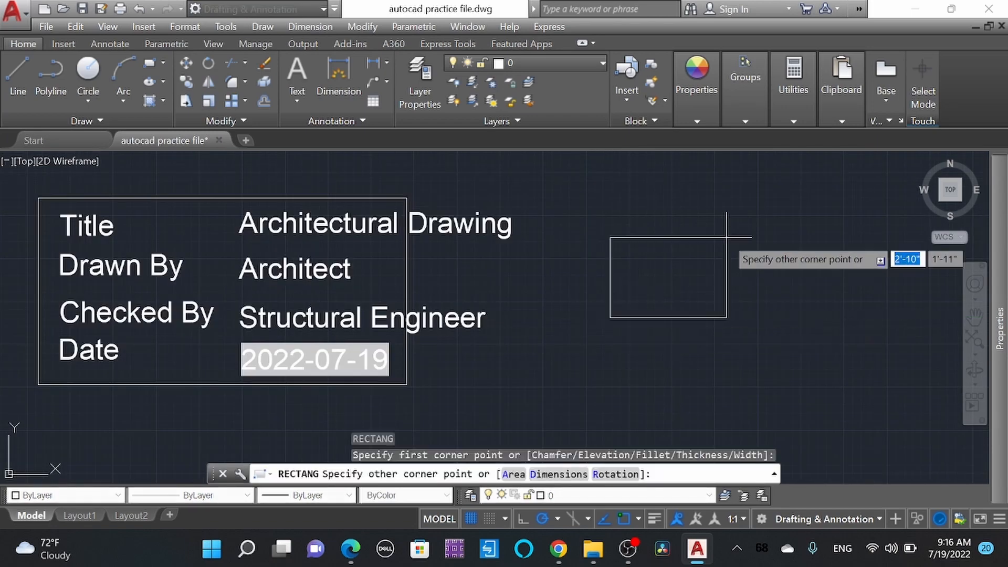
{"action": "left_click", "coordinate": [753, 212]}
{"action": "key", "text": "Escape"}
Step: Offset the new rectangle inward by about 6 inches, and offset the resulting rectangle inward by about 4 inches
{"action": "type", "text": "o"}
{"action": "key", "text": "Return"}
{"action": "key", "text": "Return"}
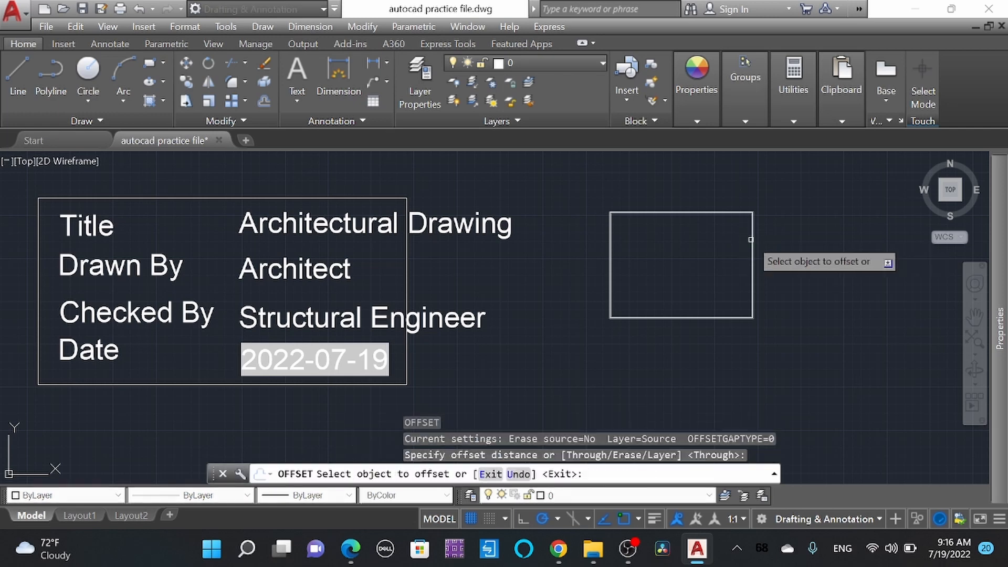
{"action": "left_click", "coordinate": [751, 242]}
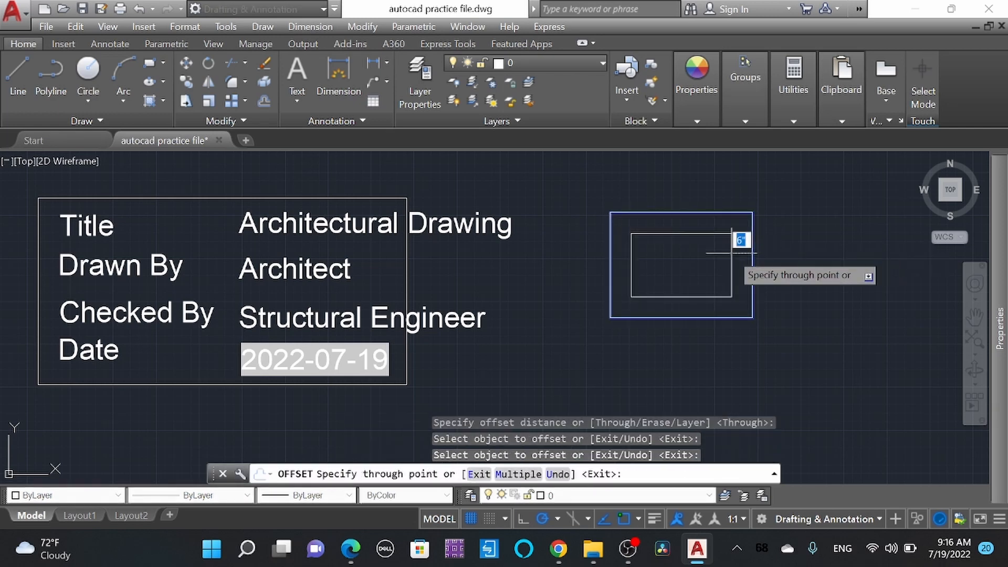
{"action": "left_click", "coordinate": [732, 252]}
{"action": "left_click", "coordinate": [731, 257]}
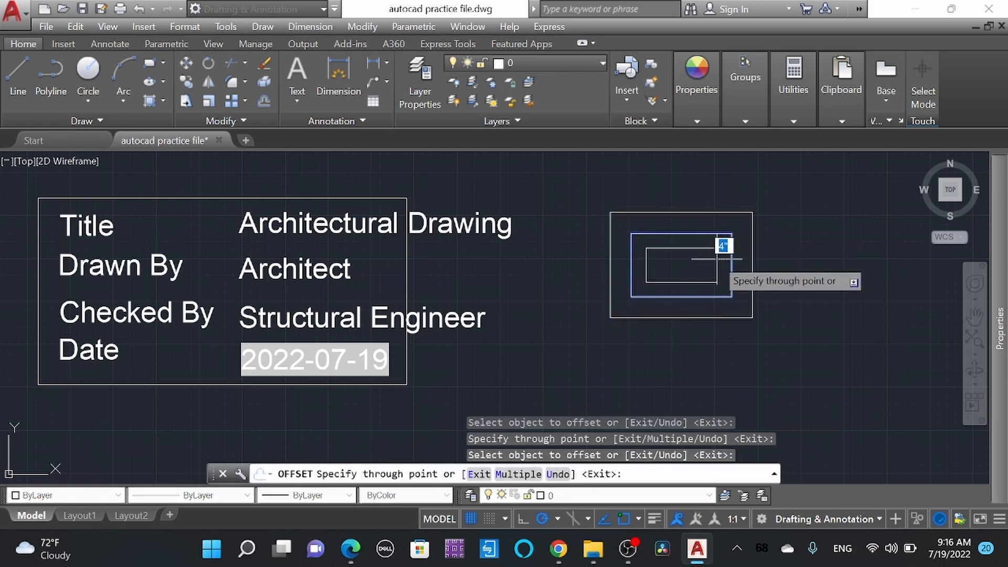
{"action": "left_click", "coordinate": [716, 258]}
{"action": "key", "text": "Escape"}
Step: Select the three nested rectangles and combine them into one group
{"action": "left_click", "coordinate": [853, 357]}
{"action": "left_click", "coordinate": [598, 163]}
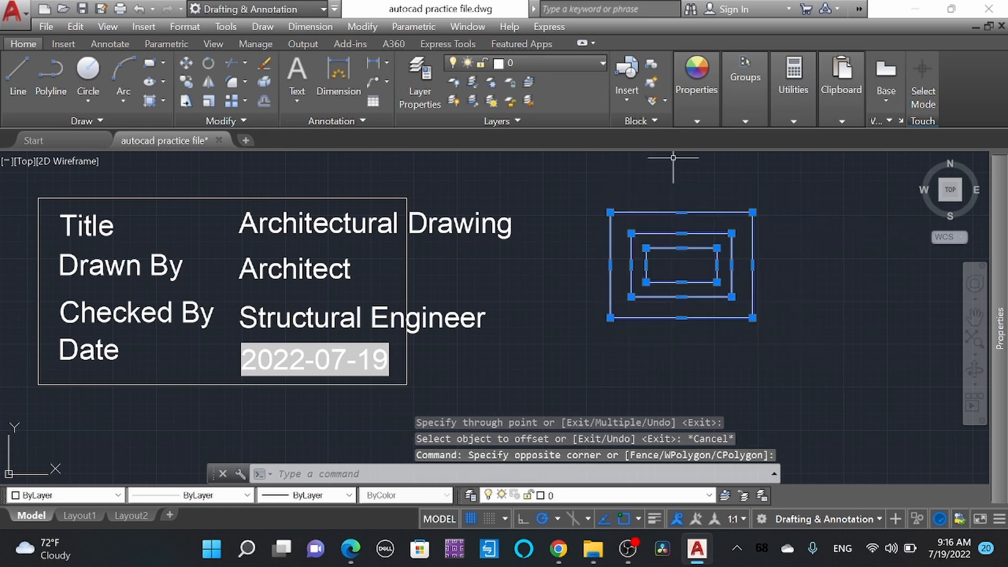
{"action": "left_click", "coordinate": [745, 83]}
{"action": "left_click", "coordinate": [663, 152]}
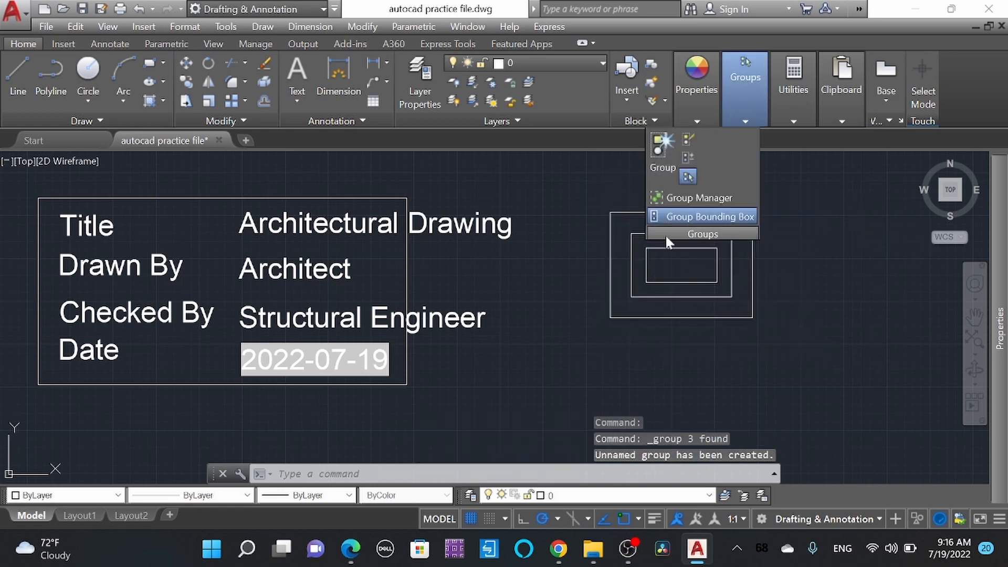
{"action": "key", "text": "Escape"}
Step: Select parts of the grouped rectangles to check whether they behave as a single object
{"action": "left_click", "coordinate": [730, 272]}
{"action": "left_click", "coordinate": [664, 244]}
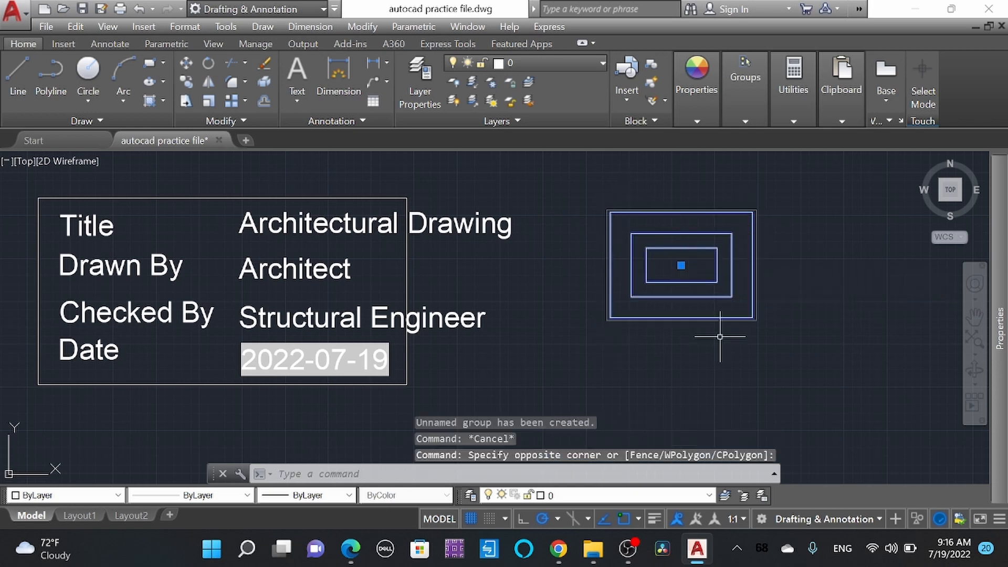
{"action": "key", "text": "Escape"}
{"action": "left_click", "coordinate": [752, 342]}
{"action": "left_click", "coordinate": [717, 279]}
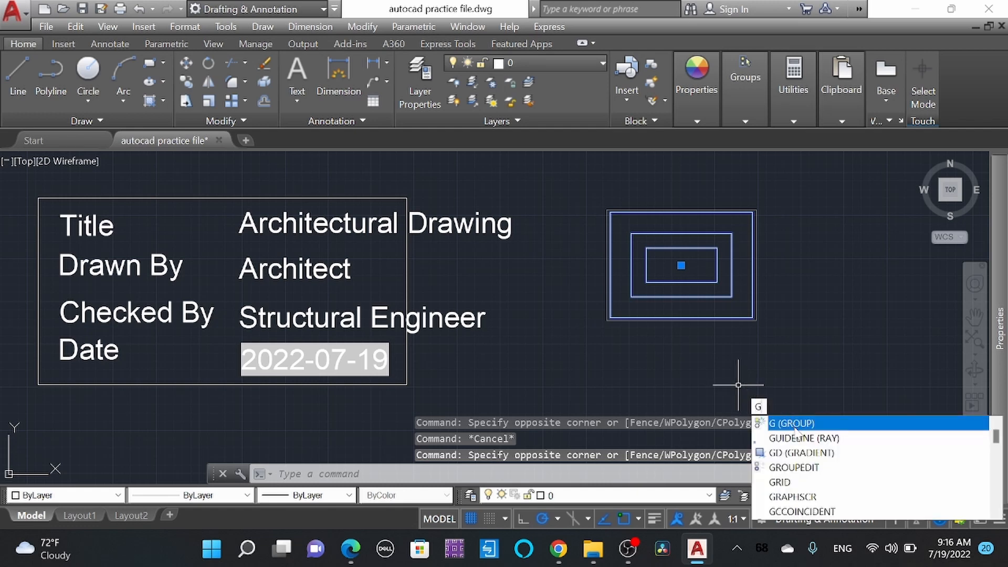
{"action": "key", "text": "Escape"}
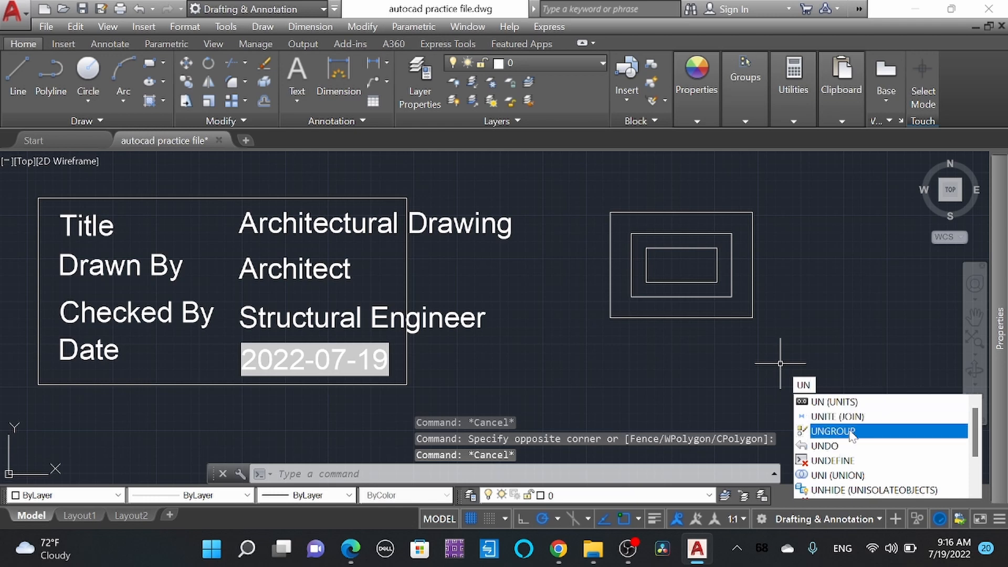
Step: Ungroup the three nested rectangles with the UNGROUP command
{"action": "left_click", "coordinate": [850, 430]}
{"action": "key", "text": "Escape"}
{"action": "left_click", "coordinate": [770, 345]}
{"action": "left_click", "coordinate": [668, 224]}
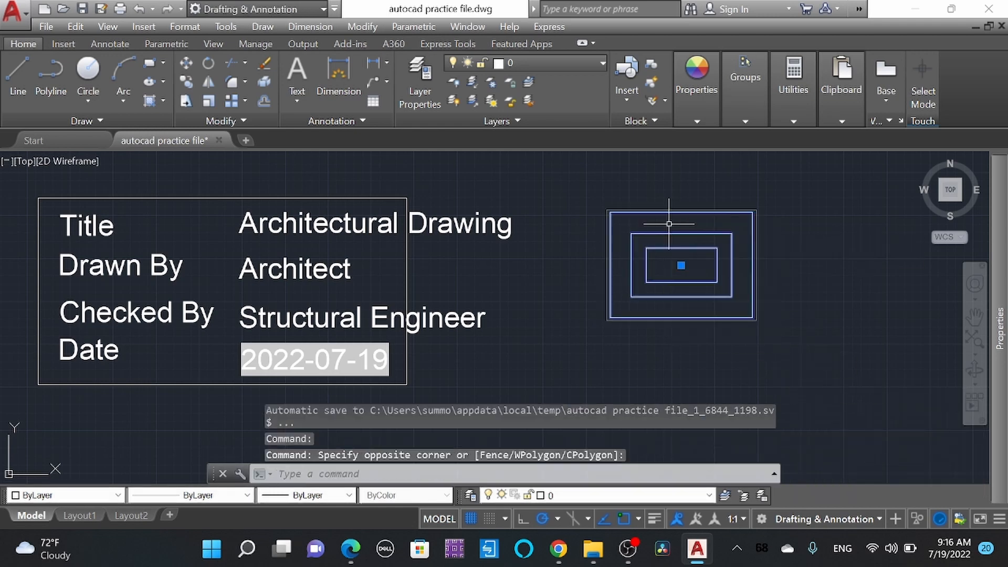
{"action": "type", "text": "UN"}
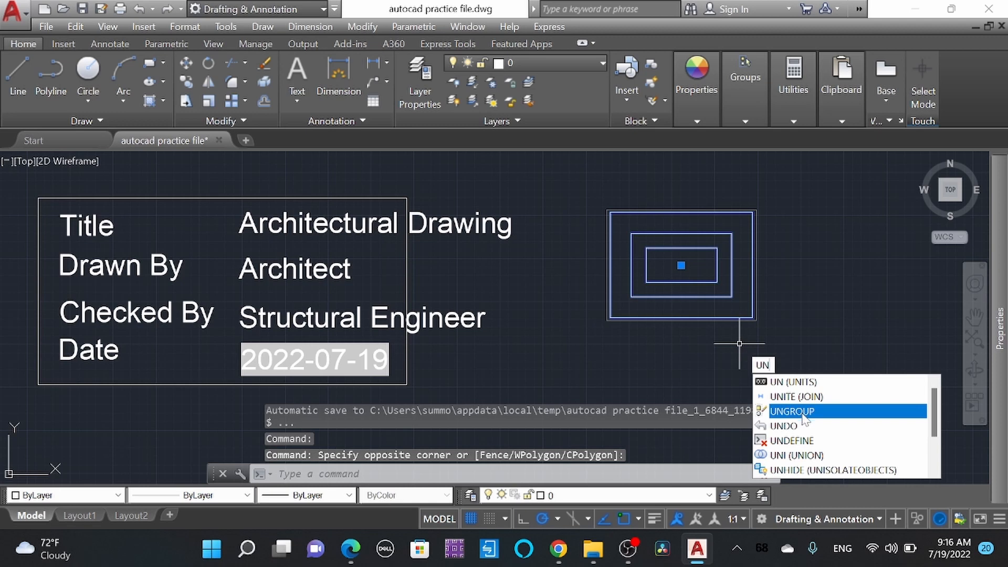
{"action": "left_click", "coordinate": [803, 413]}
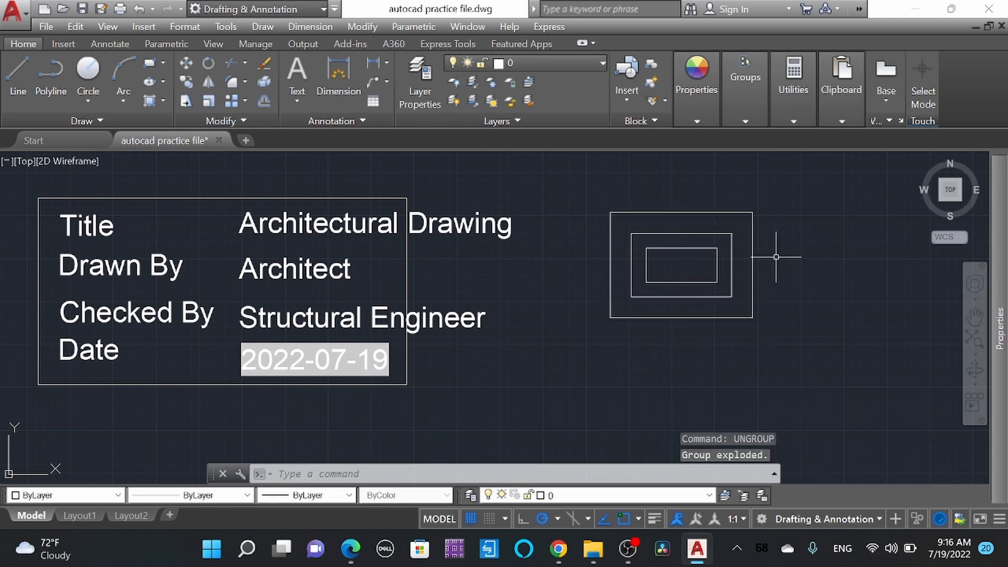
{"action": "key", "text": "Escape"}
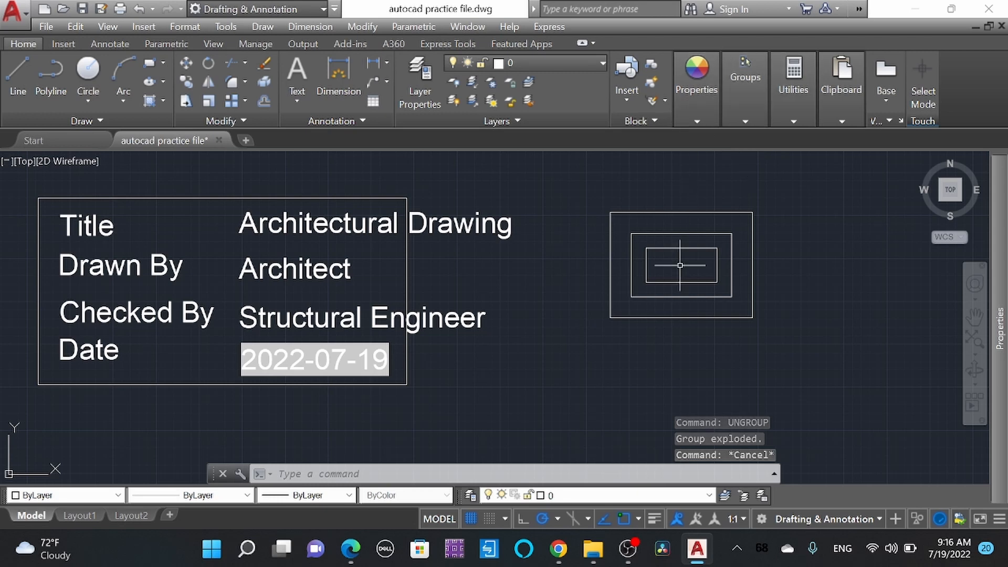
Step: Move the innermost rectangle to the layer named rectangle and deselect it
{"action": "left_click", "coordinate": [697, 245]}
{"action": "left_click", "coordinate": [661, 289]}
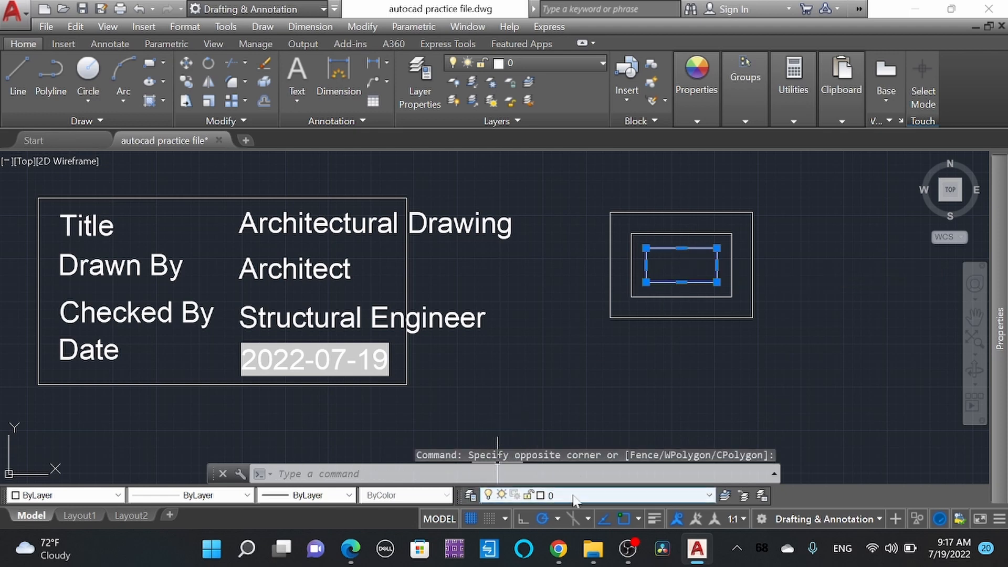
{"action": "left_click", "coordinate": [545, 496]}
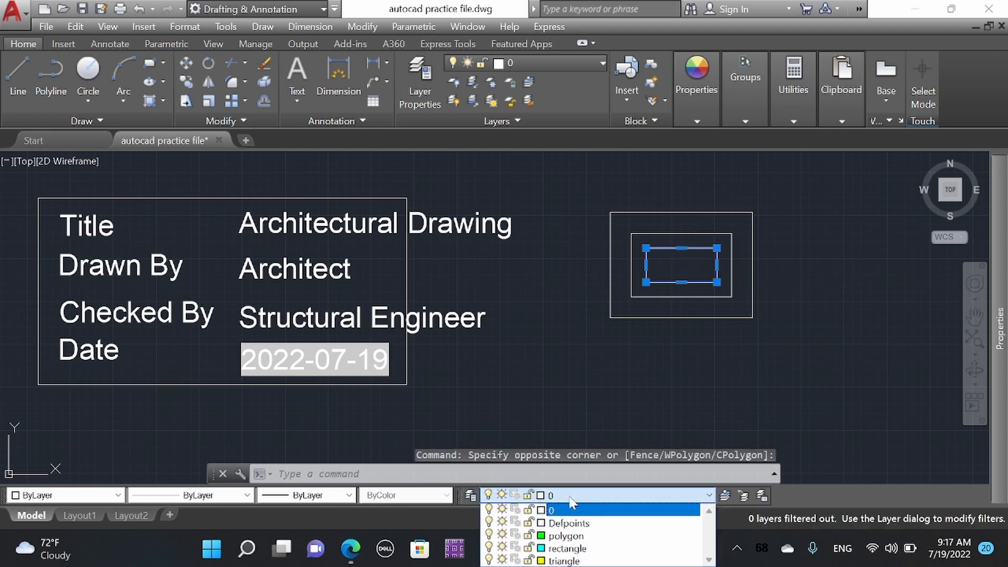
{"action": "left_click", "coordinate": [567, 548]}
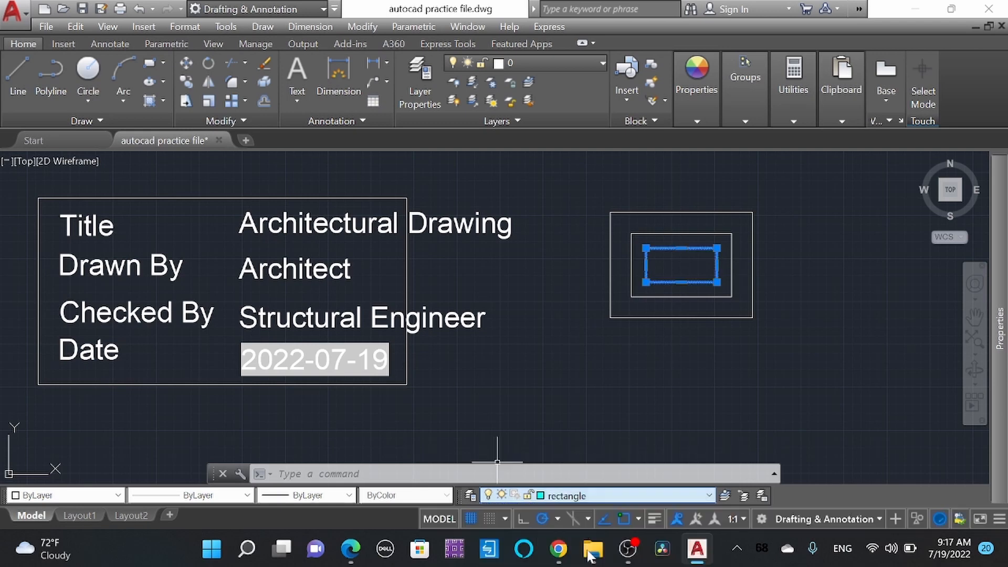
{"action": "left_click", "coordinate": [679, 319]}
{"action": "key", "text": "Escape"}
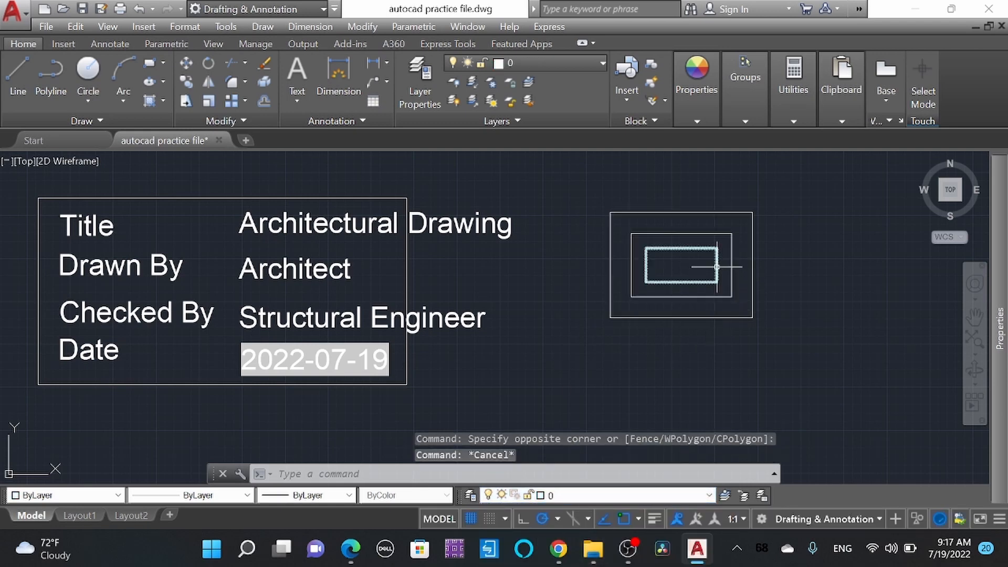
Step: Match the properties of the innermost cyan rectangle onto the outermost rectangle
{"action": "left_click", "coordinate": [706, 105]}
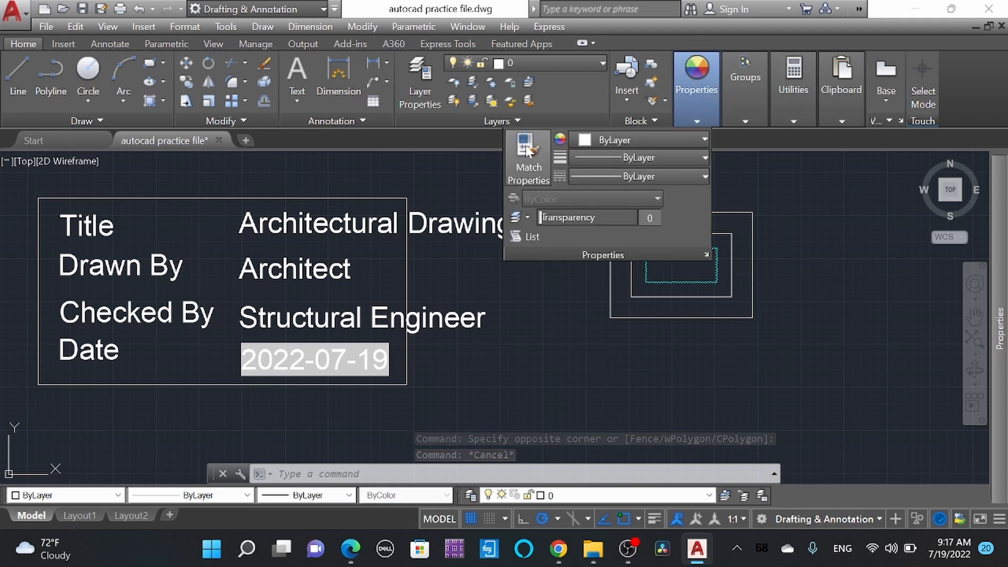
{"action": "left_click", "coordinate": [525, 149]}
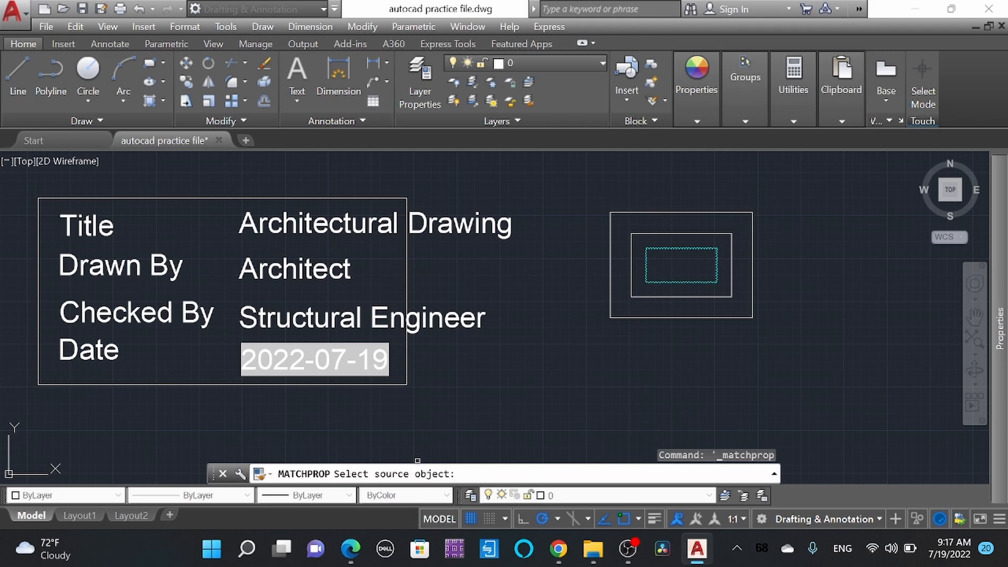
{"action": "left_click", "coordinate": [667, 282]}
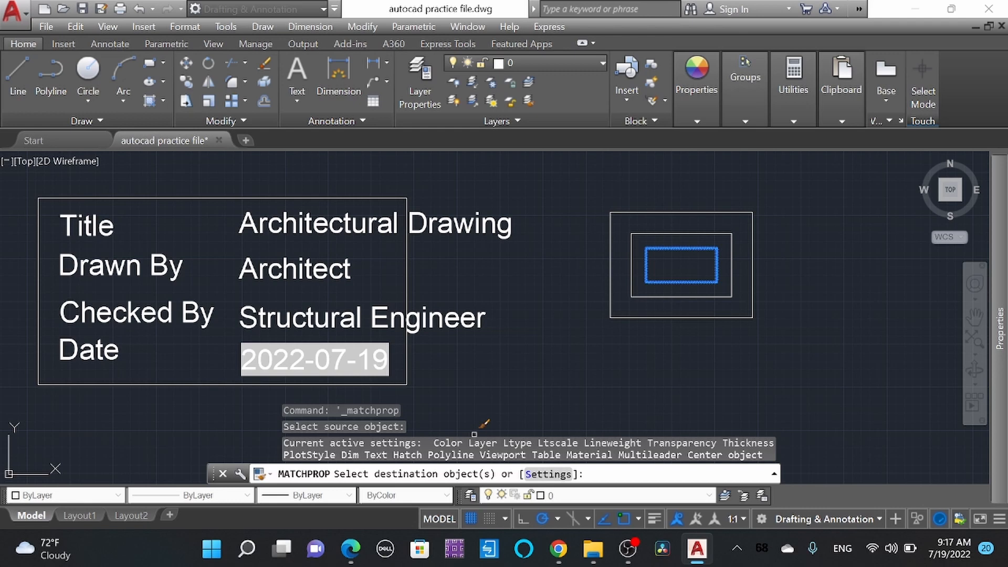
{"action": "left_click", "coordinate": [753, 233]}
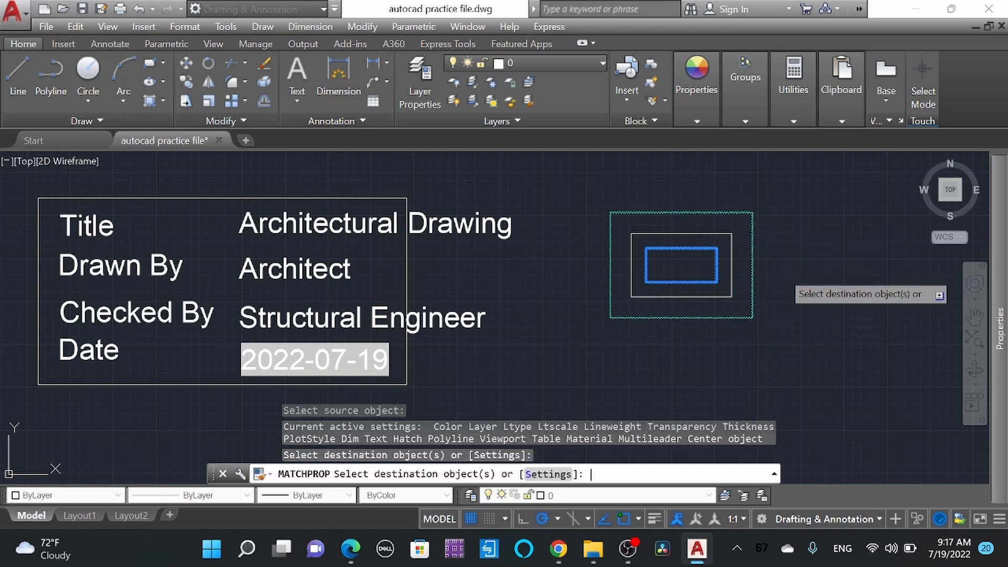
{"action": "key", "text": "Return"}
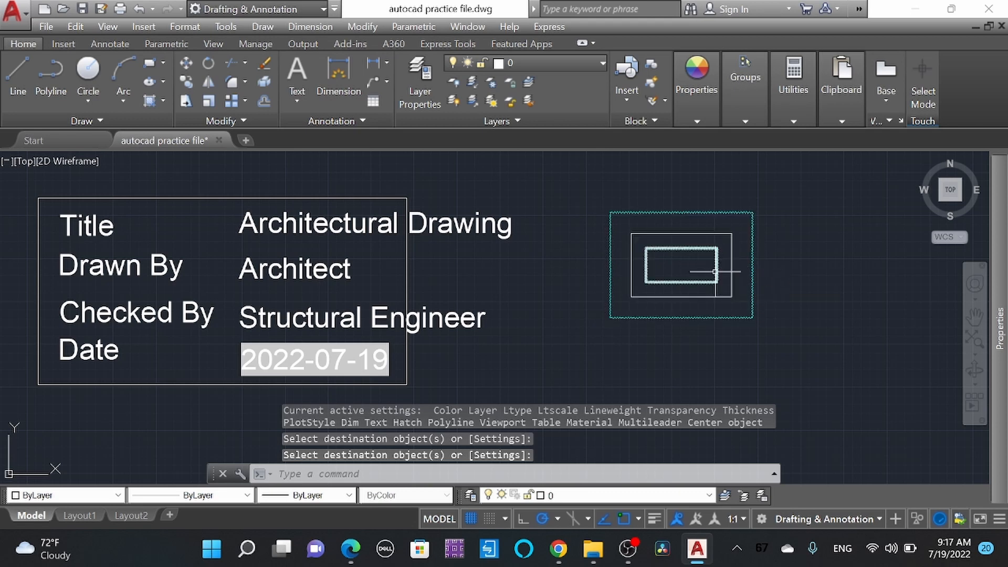
Step: Select the outermost rectangle, view its properties in the Properties palette, and deselect it
{"action": "left_click", "coordinate": [767, 337]}
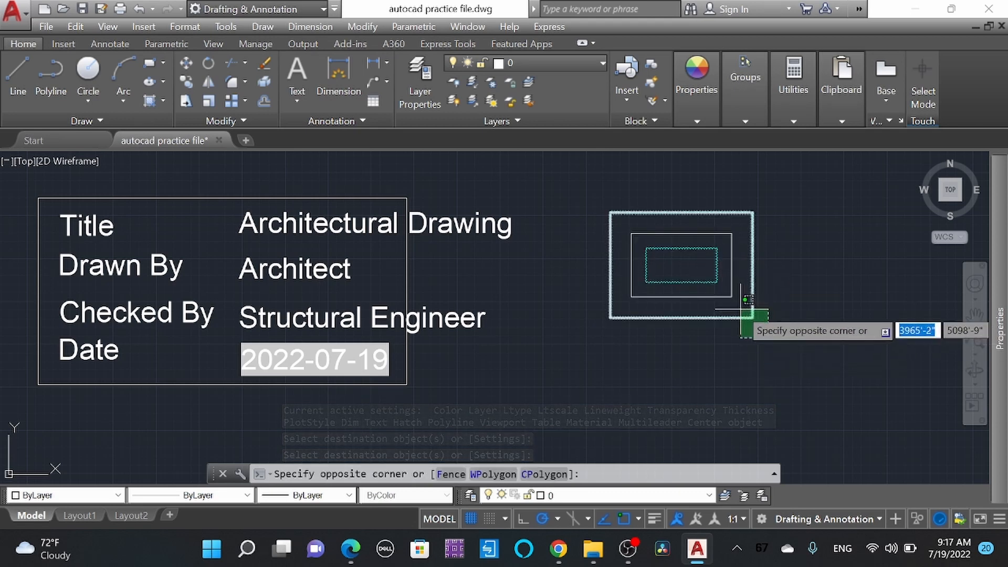
{"action": "left_click", "coordinate": [750, 310]}
{"action": "right_click", "coordinate": [776, 258]}
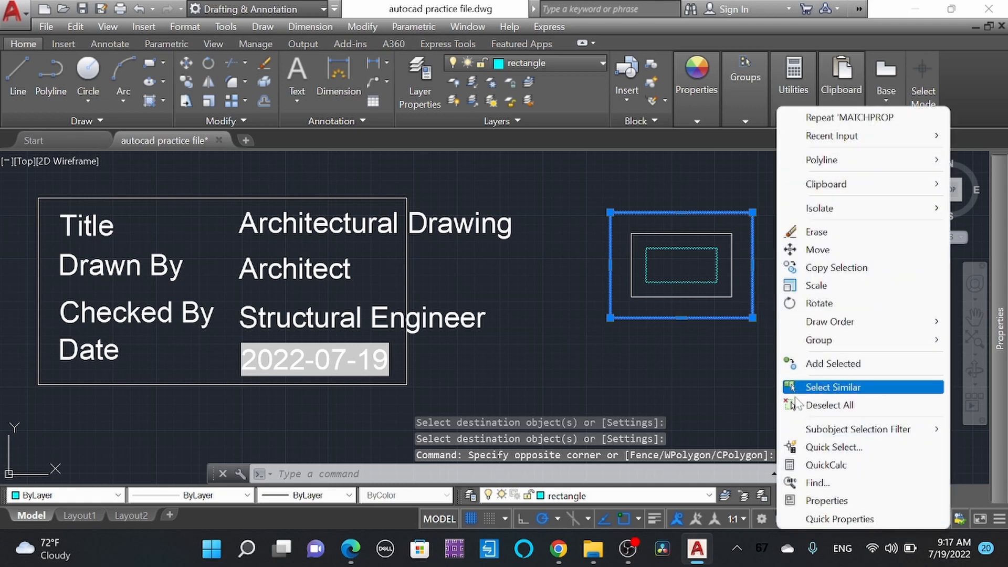
{"action": "left_click", "coordinate": [822, 502]}
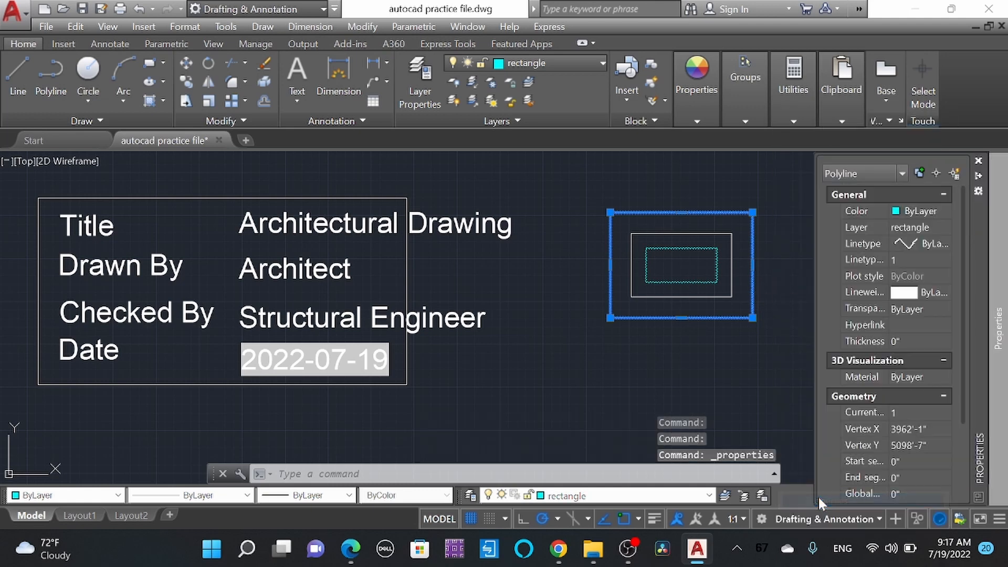
{"action": "key", "text": "Escape"}
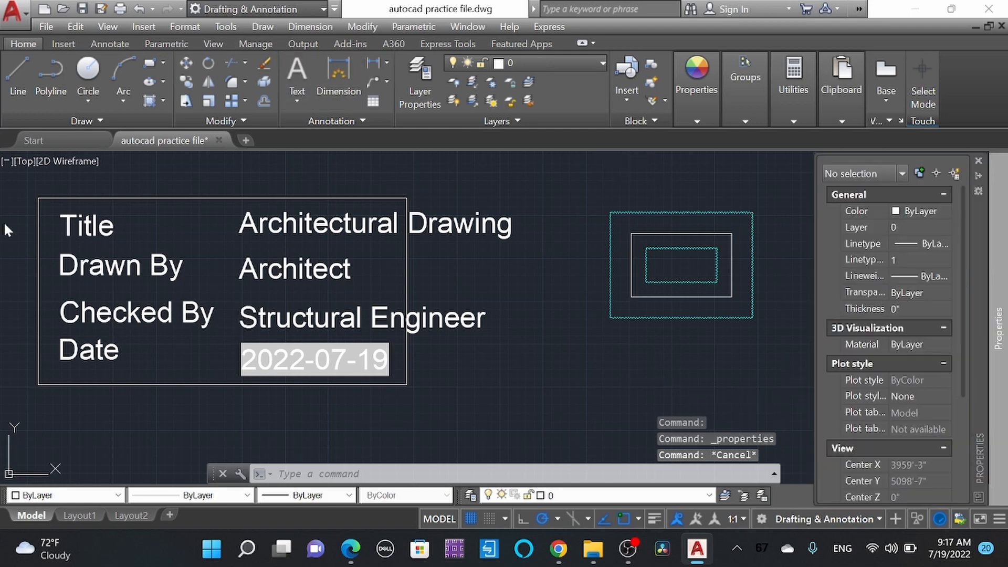
Step: Close the Properties palette and reopen it with nothing selected
{"action": "left_click", "coordinate": [221, 25]}
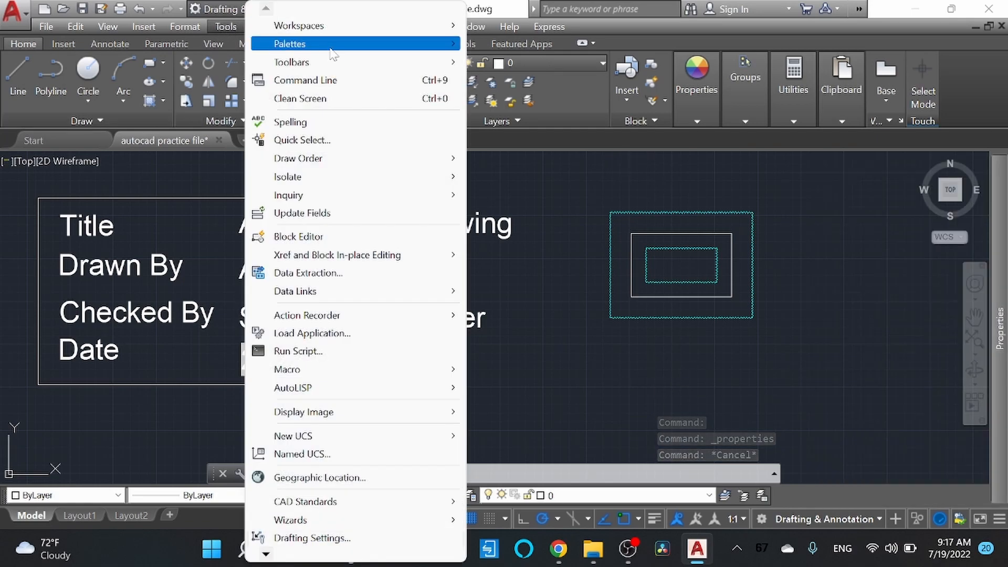
{"action": "mouse_move", "coordinate": [331, 50]}
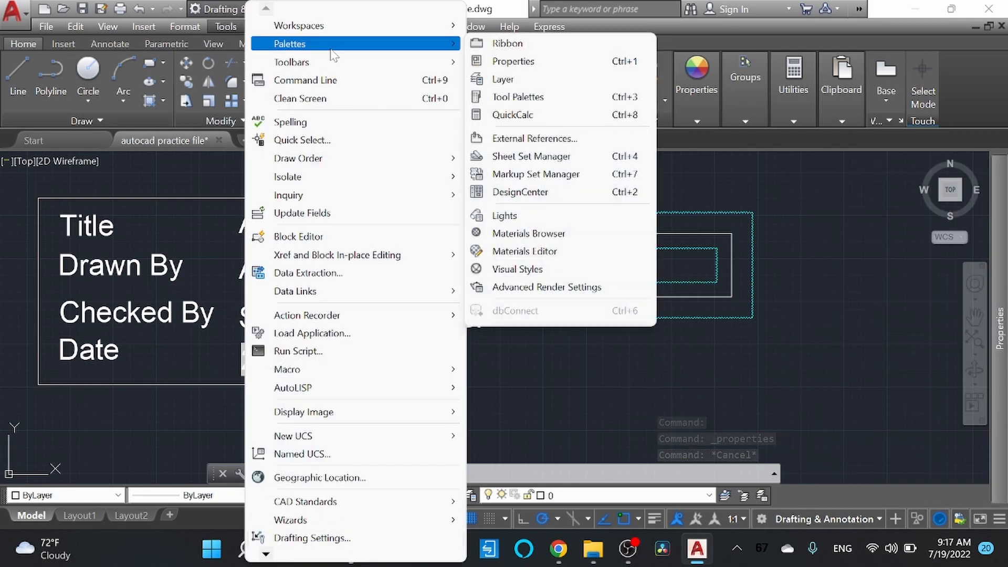
{"action": "left_click", "coordinate": [511, 61]}
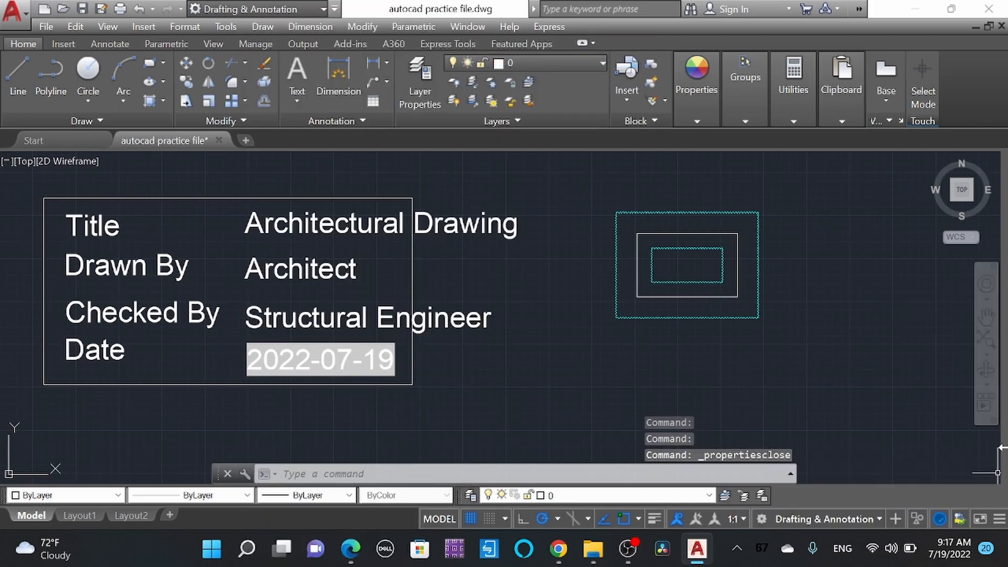
{"action": "left_click", "coordinate": [227, 25]}
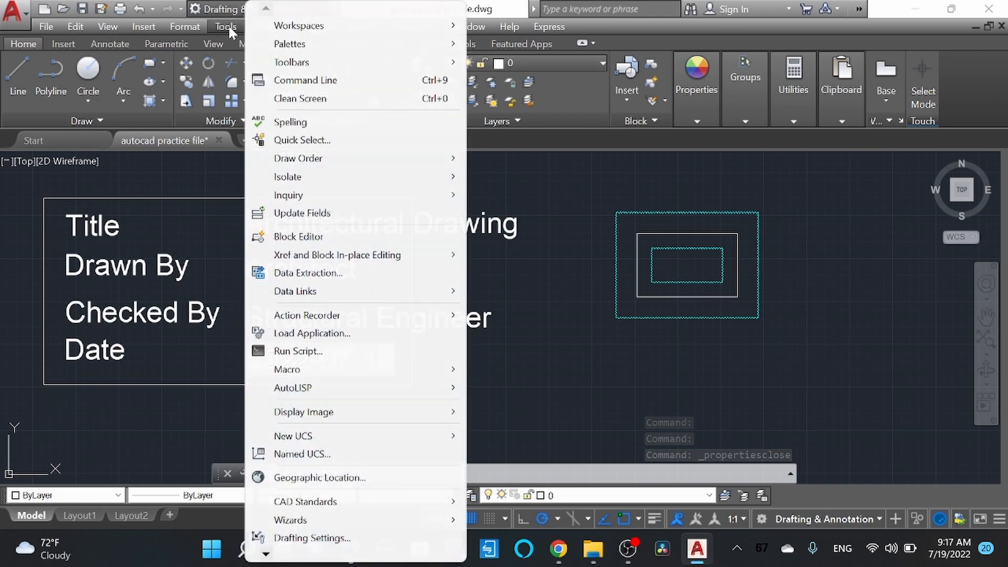
{"action": "mouse_move", "coordinate": [265, 49]}
{"action": "left_click", "coordinate": [580, 62]}
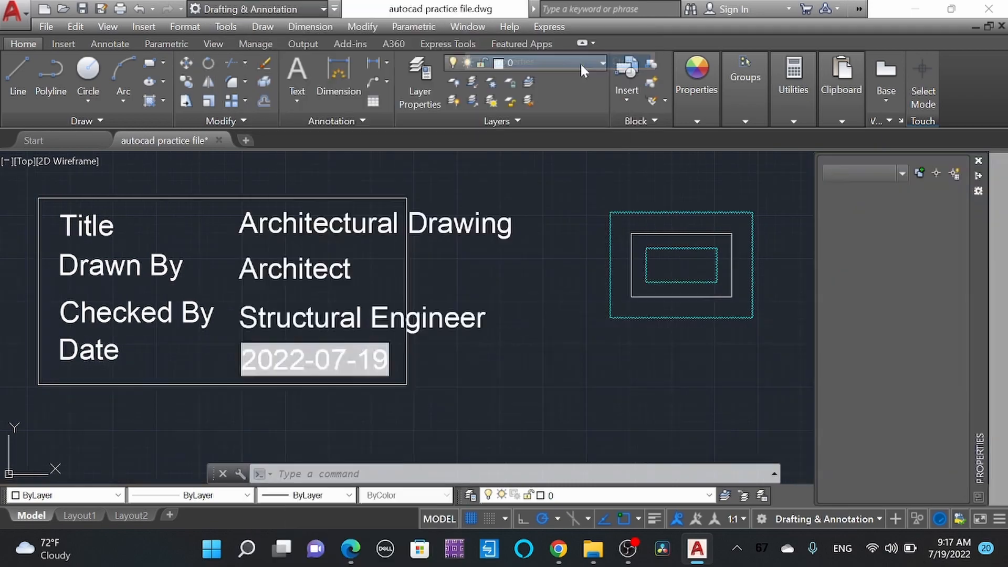
{"action": "mouse_move", "coordinate": [999, 303]}
{"action": "key", "text": "Escape"}
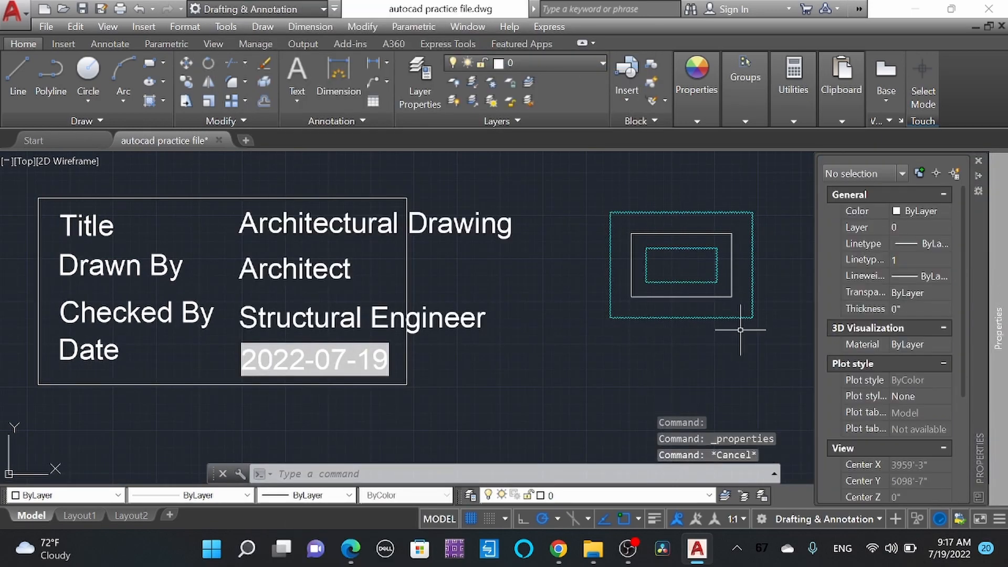
{"action": "left_click", "coordinate": [774, 343]}
{"action": "key", "text": "Escape"}
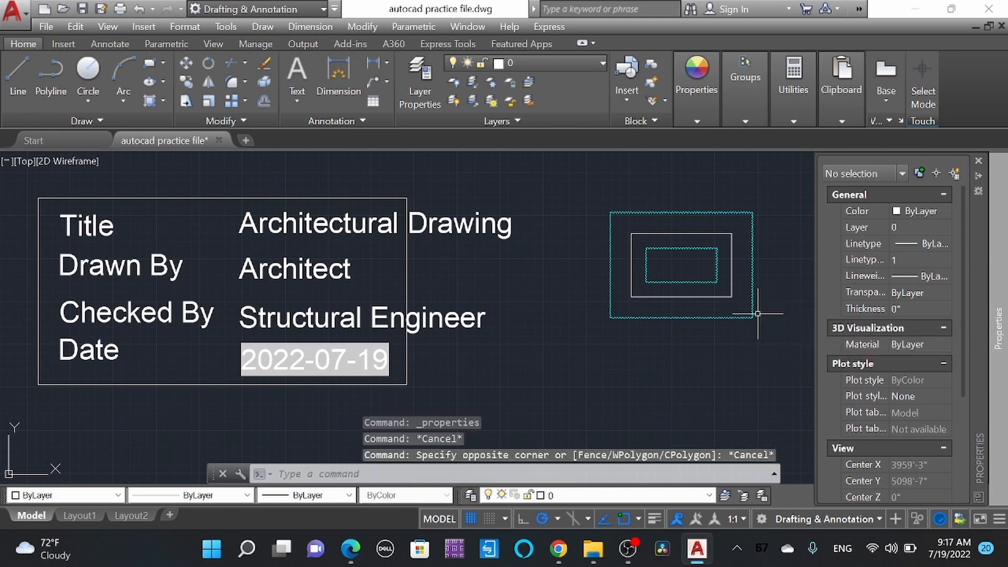
Step: Select the middle rectangle, examine its general, geometry and miscellaneous properties, and deselect it
{"action": "left_click", "coordinate": [731, 294]}
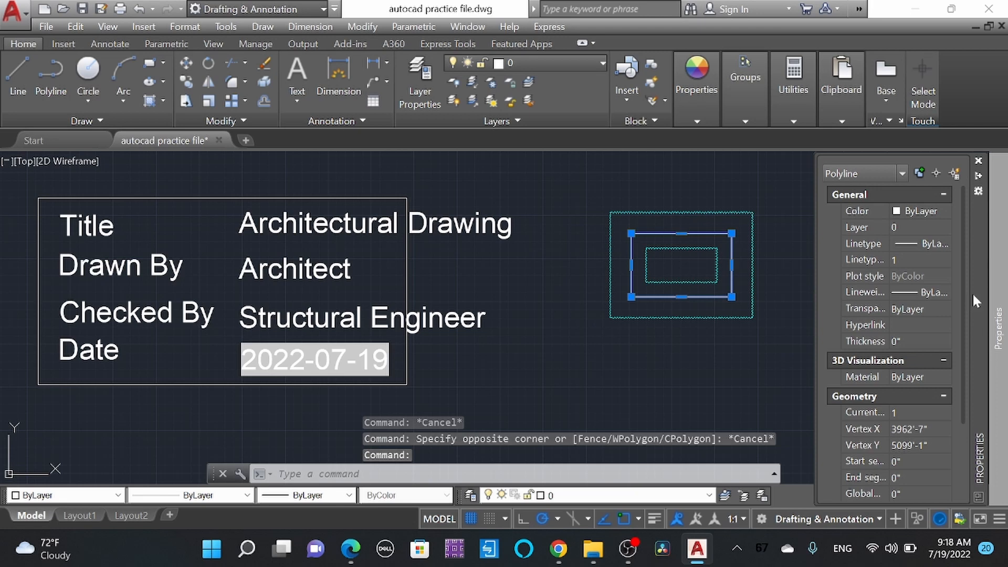
{"action": "left_click", "coordinate": [911, 221]}
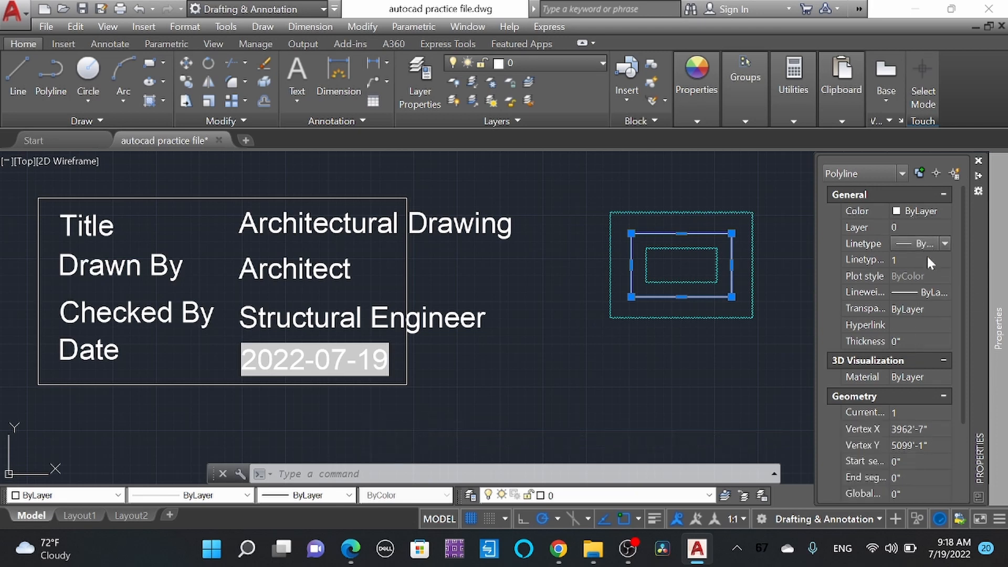
{"action": "left_click", "coordinate": [931, 295]}
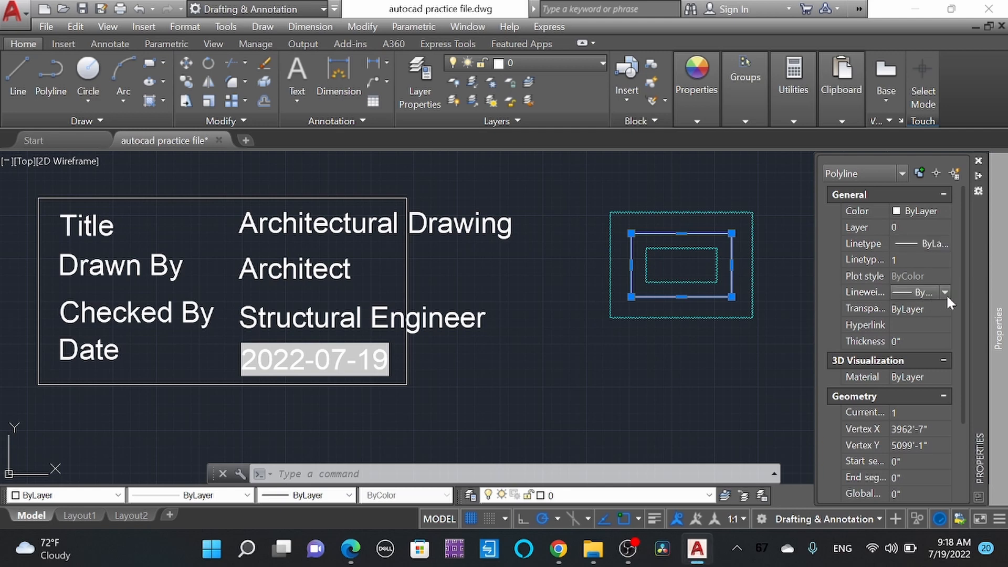
{"action": "scroll", "coordinate": [902, 433], "scroll_direction": "down", "scroll_amount": 5}
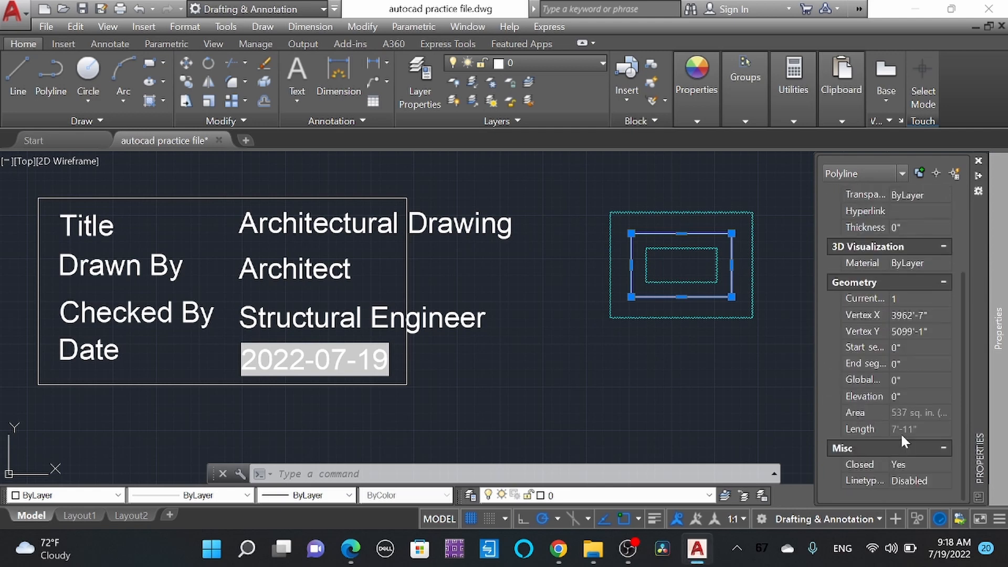
{"action": "scroll", "coordinate": [900, 432], "scroll_direction": "up", "scroll_amount": 5}
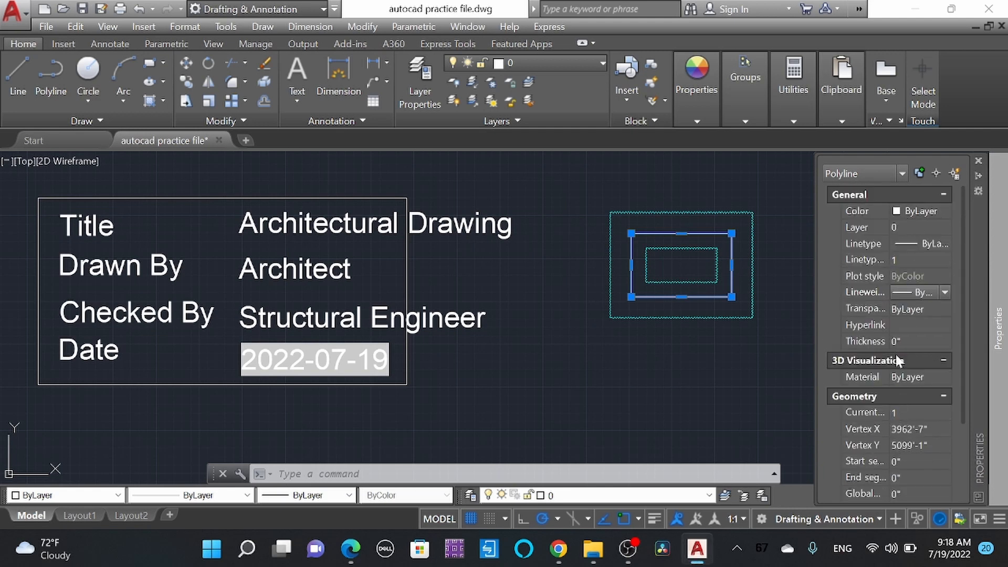
{"action": "scroll", "coordinate": [896, 366], "scroll_direction": "down", "scroll_amount": 5}
{"action": "scroll", "coordinate": [898, 399], "scroll_direction": "up", "scroll_amount": 5}
{"action": "key", "text": "Escape"}
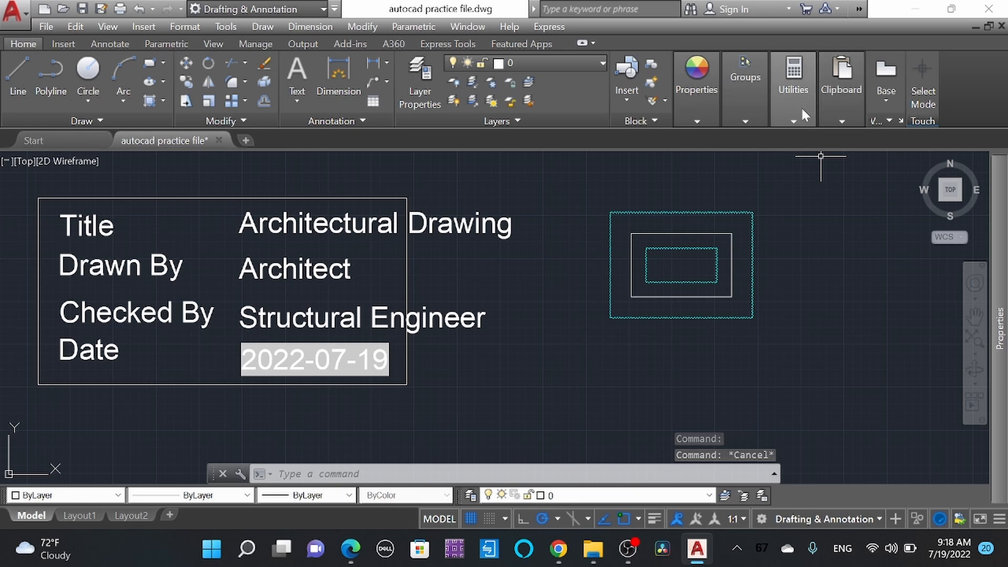
{"action": "left_click", "coordinate": [801, 110]}
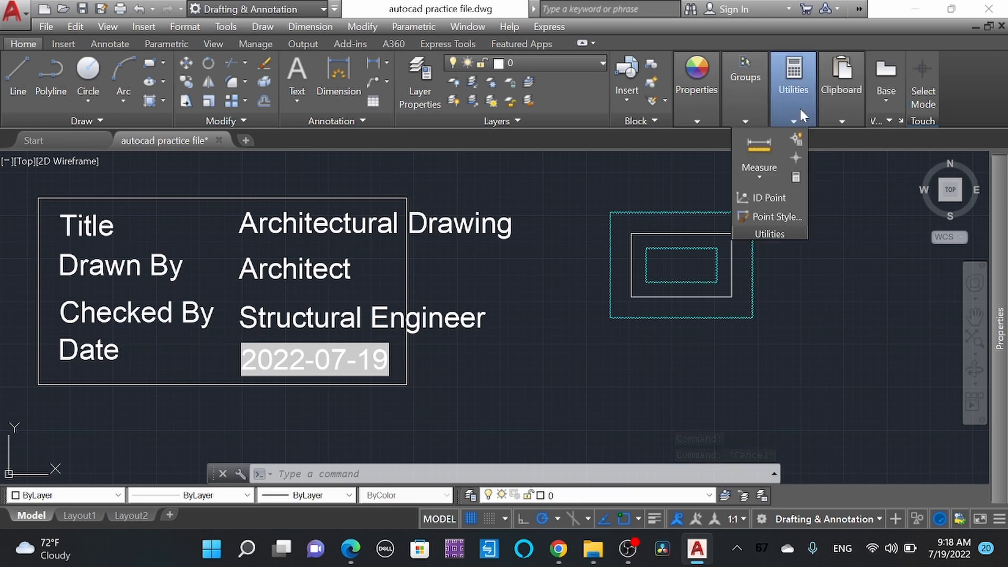
{"action": "left_click", "coordinate": [839, 200]}
{"action": "left_click", "coordinate": [835, 178]}
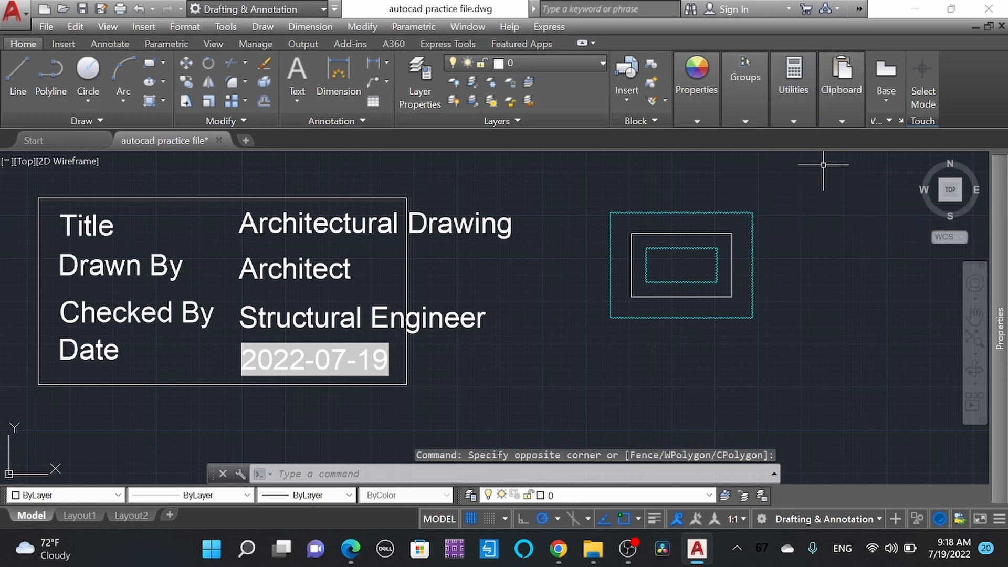
{"action": "left_click", "coordinate": [800, 86]}
{"action": "left_click", "coordinate": [826, 338]}
{"action": "left_click", "coordinate": [815, 252]}
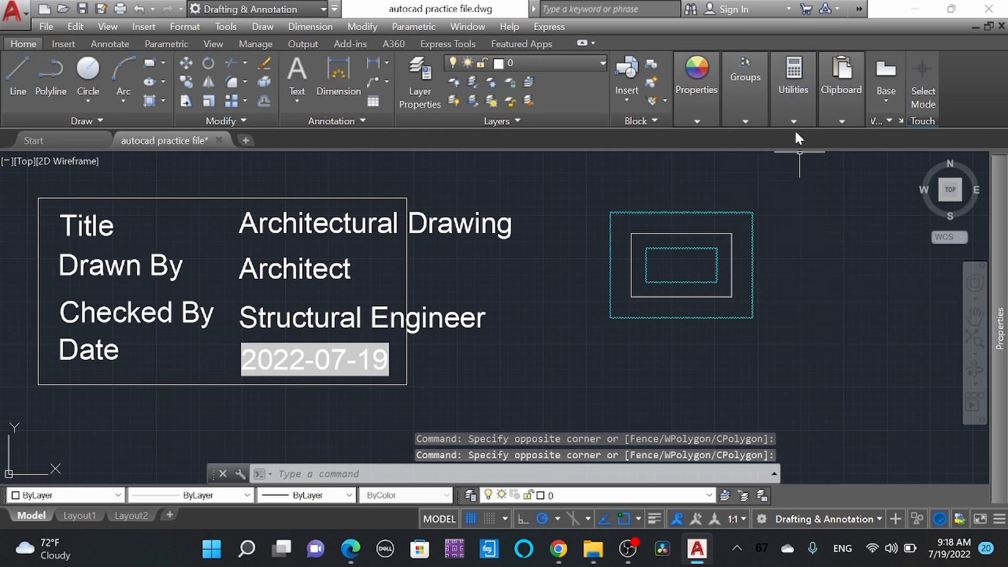
{"action": "left_click", "coordinate": [799, 123]}
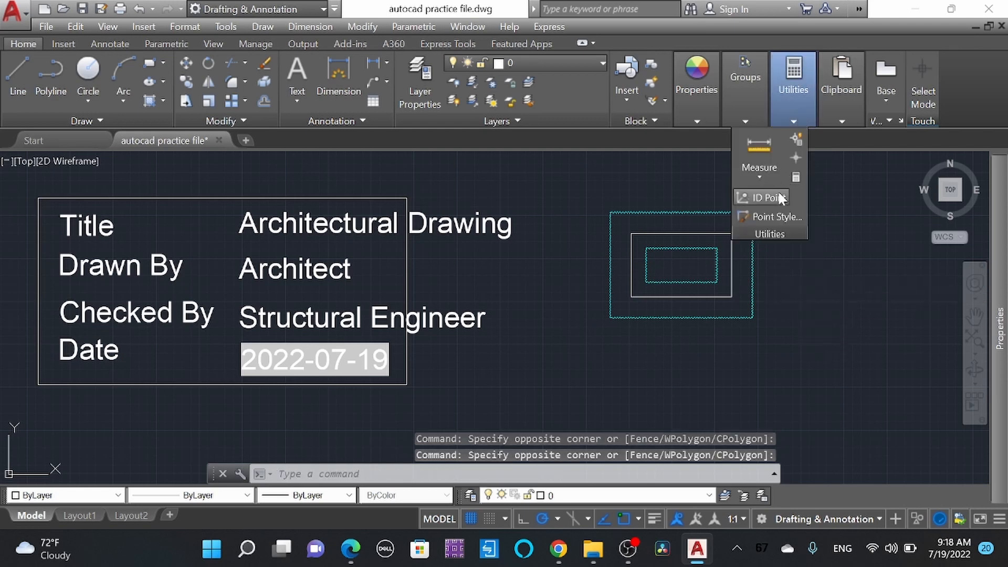
{"action": "left_click", "coordinate": [776, 240]}
{"action": "left_click", "coordinate": [839, 155]}
{"action": "left_click", "coordinate": [847, 105]}
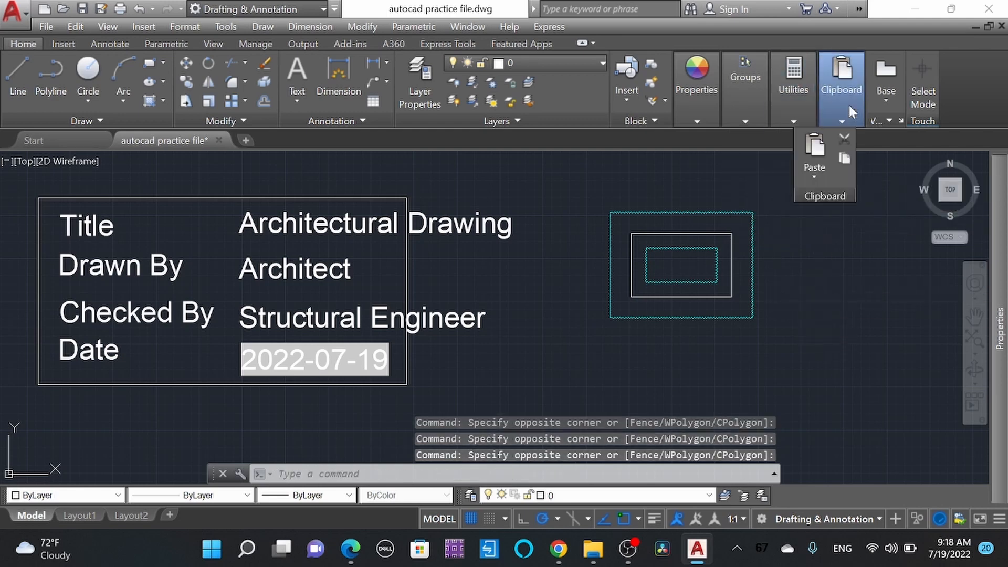
{"action": "left_click", "coordinate": [896, 101]}
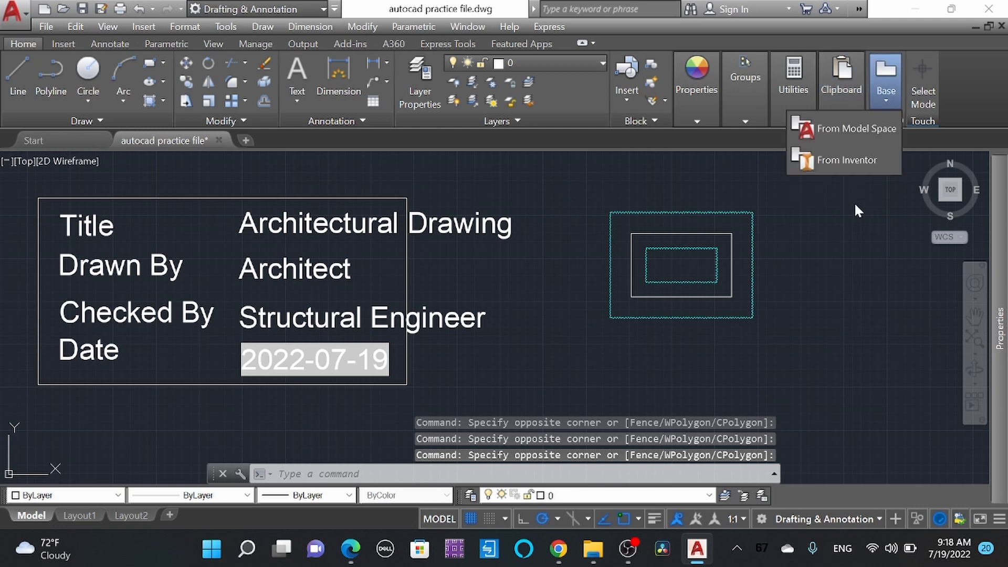
{"action": "type", "text": "l"}
{"action": "key", "text": "Return"}
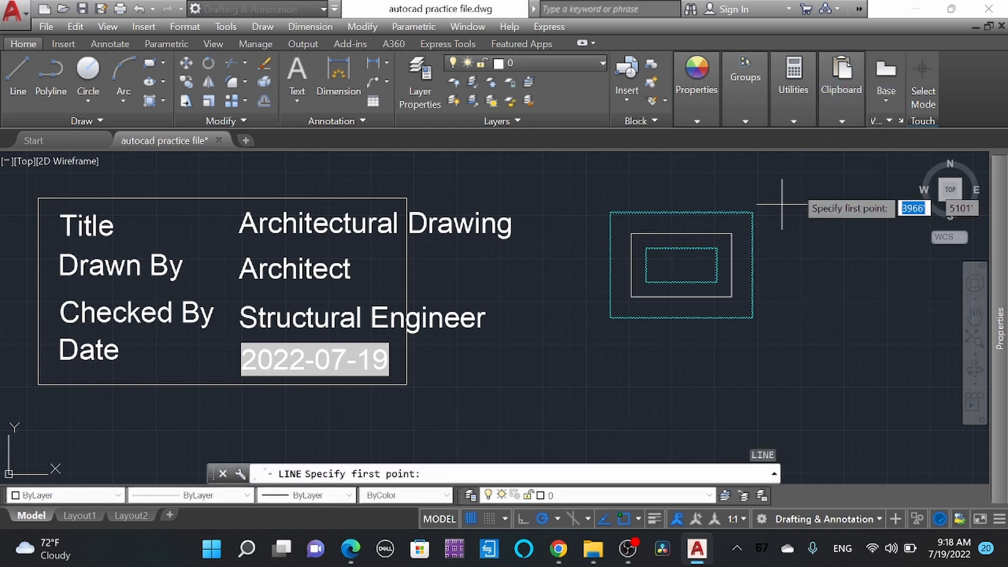
{"action": "key", "text": "Escape"}
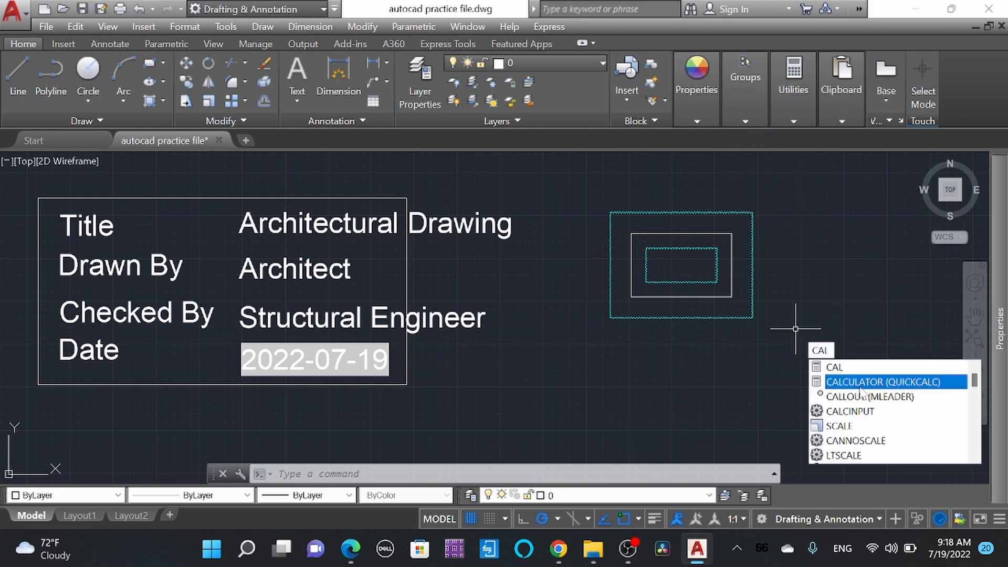
Step: Open the QuickCalc calculator and bring its Units Conversion section into view
{"action": "left_click", "coordinate": [859, 387]}
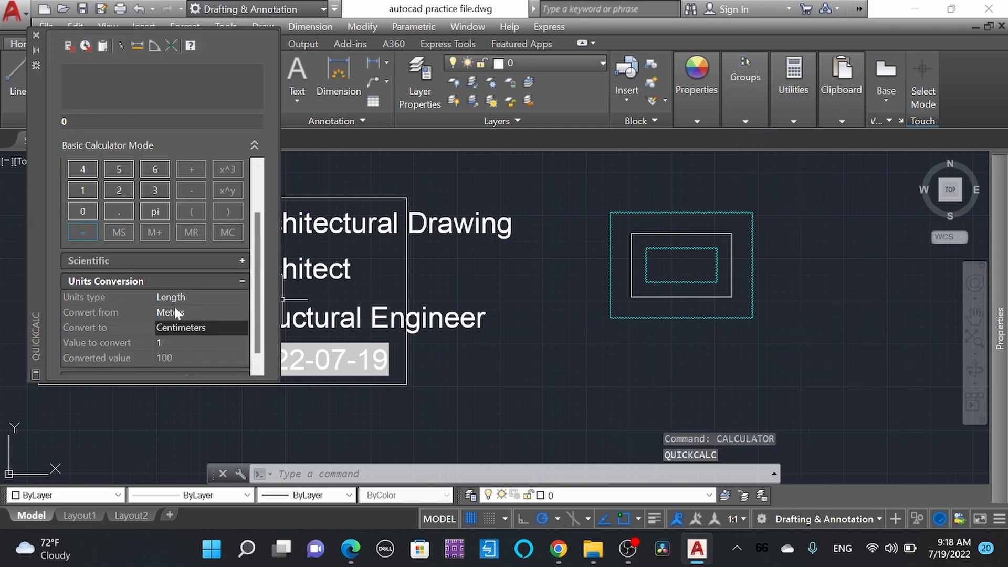
{"action": "left_click", "coordinate": [210, 295]}
{"action": "left_click", "coordinate": [212, 314]}
{"action": "left_click", "coordinate": [180, 327]}
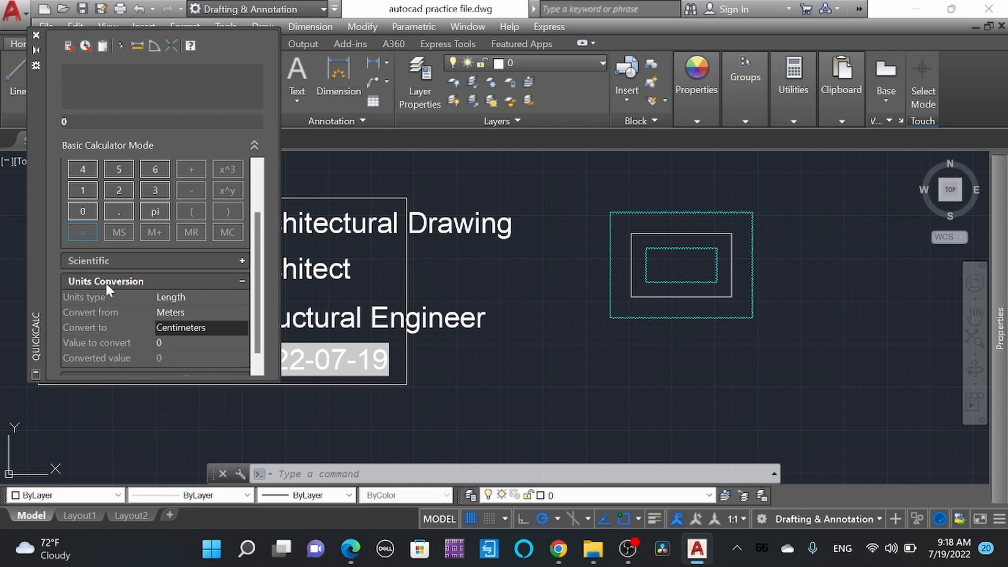
{"action": "left_click", "coordinate": [239, 281]}
{"action": "left_click", "coordinate": [255, 344]}
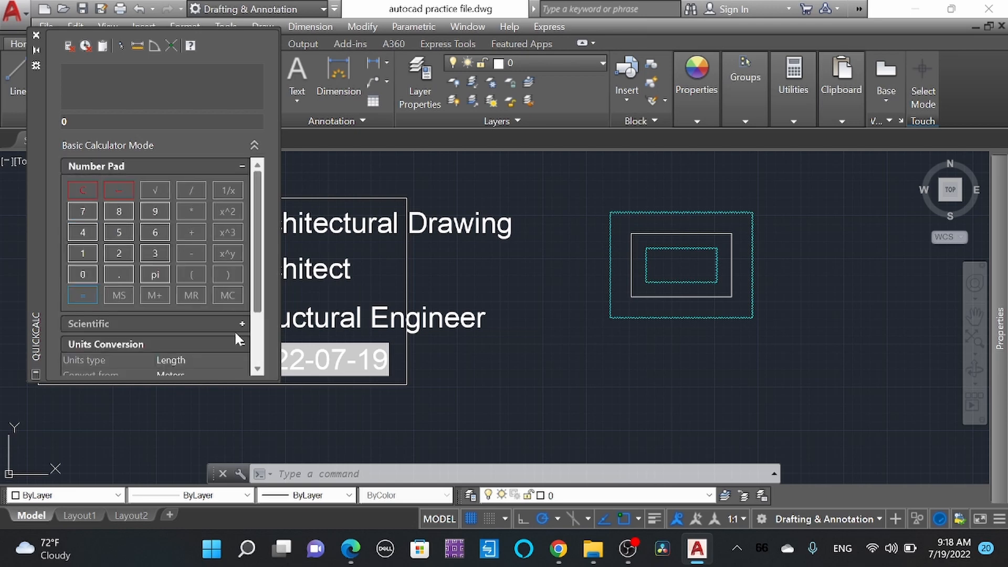
{"action": "scroll", "coordinate": [239, 332], "scroll_direction": "down", "scroll_amount": 2}
Step: Set the calculator's unit conversion to the Length type, from Meters to Centimeters
{"action": "left_click", "coordinate": [241, 298]}
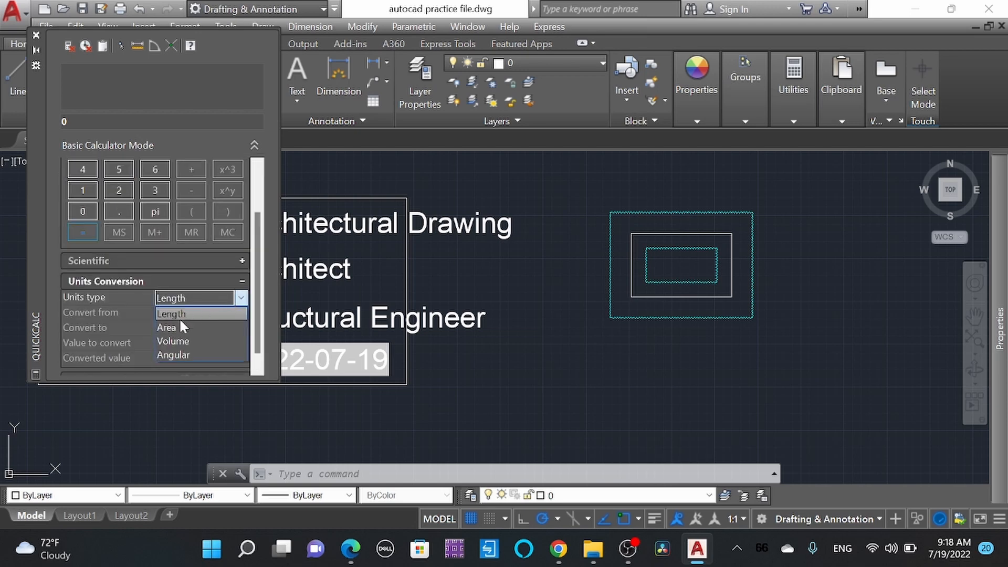
{"action": "left_click", "coordinate": [194, 313]}
{"action": "left_click", "coordinate": [219, 310]}
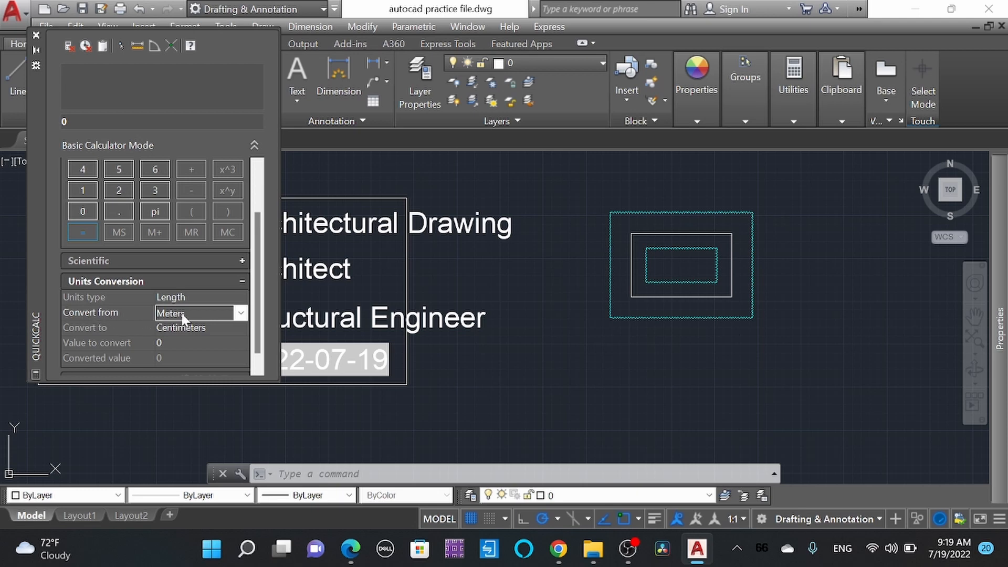
{"action": "left_click", "coordinate": [104, 327]}
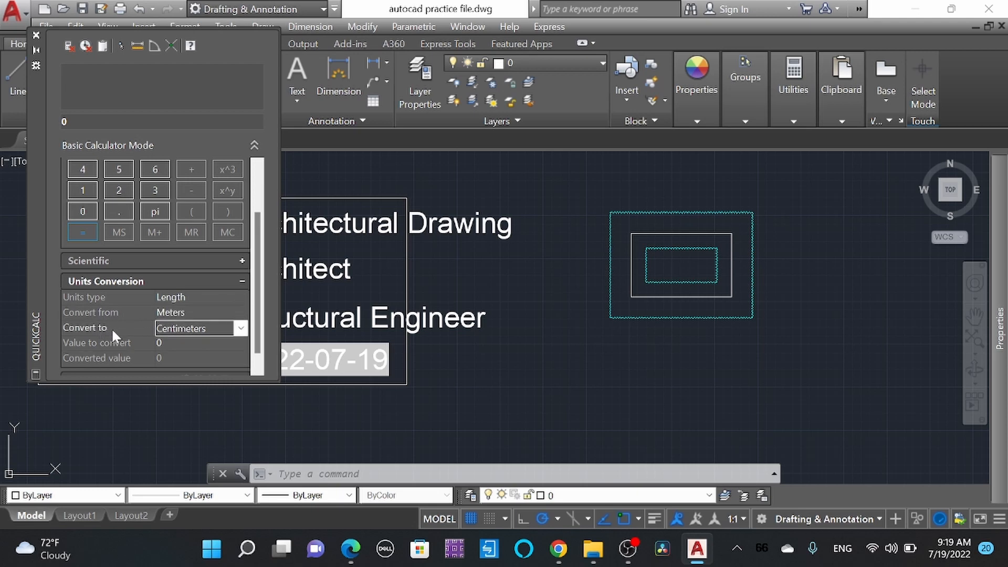
Step: Convert a value of 1 in the calculator's units conversion and close the calculator
{"action": "left_click", "coordinate": [150, 342]}
{"action": "left_click_drag", "start_coordinate": [165, 343], "coordinate": [132, 349]}
{"action": "type", "text": "1"}
{"action": "key", "text": "Return"}
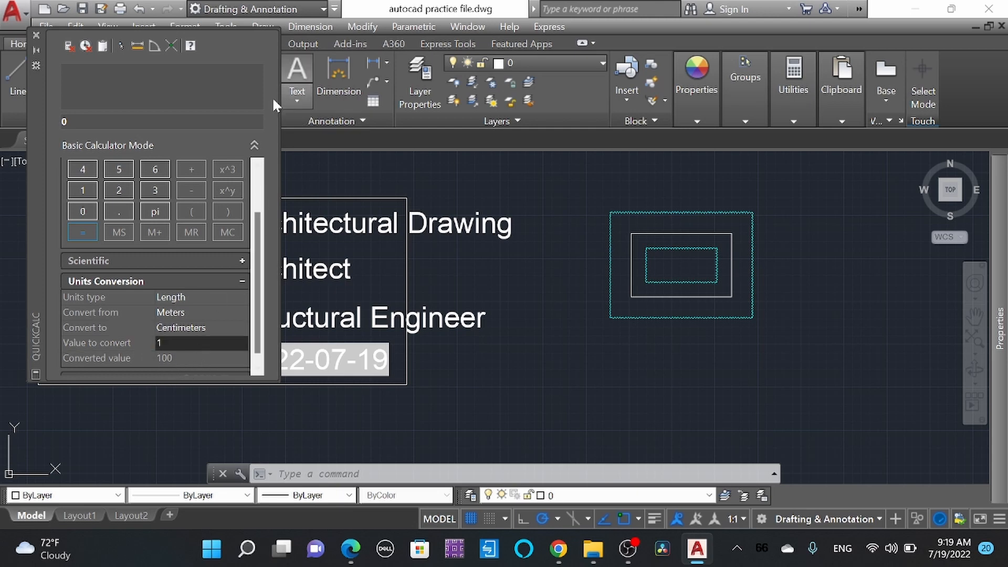
{"action": "left_click", "coordinate": [36, 35]}
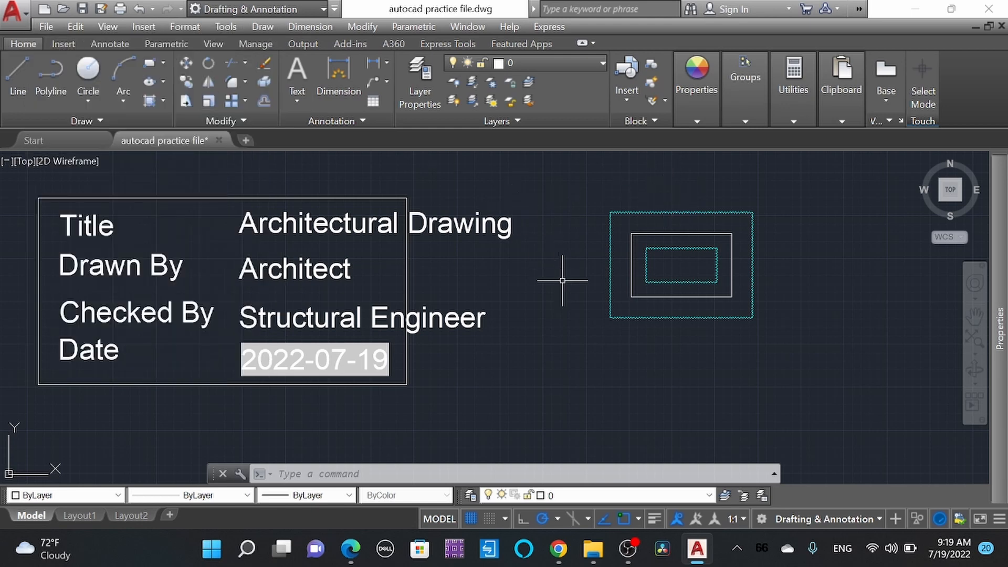